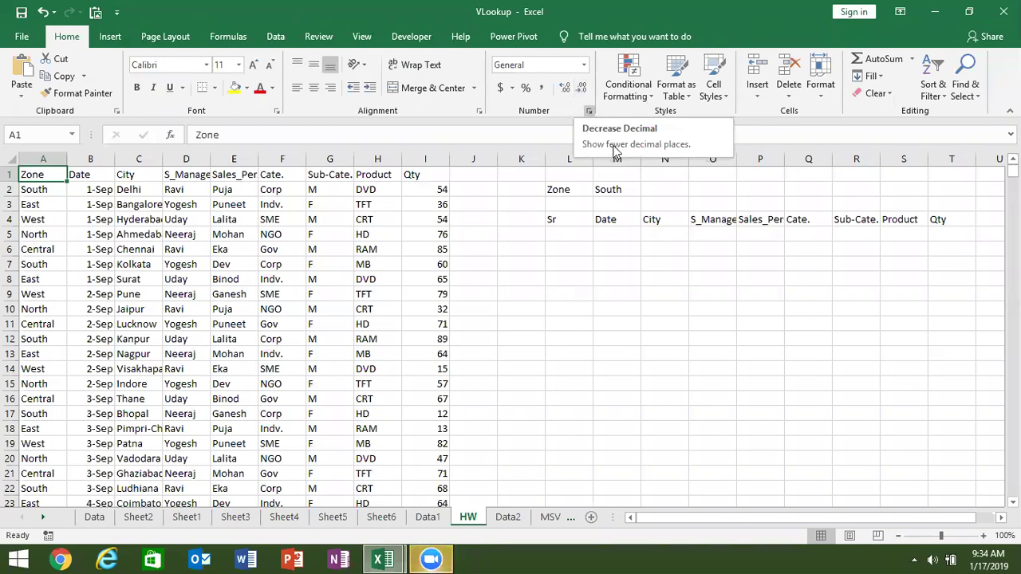
Insert a new empty column A before the Zone column, shifting the data right
left_click(630, 188)
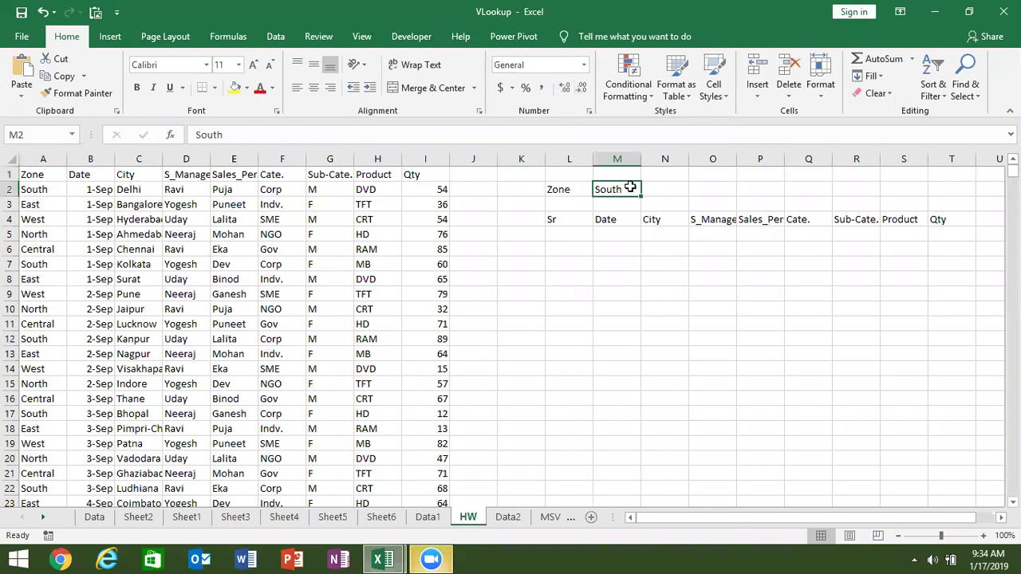
mouse_move(569, 234)
left_mouse_down()
mouse_move(935, 328)
mouse_move(936, 361)
left_mouse_up()
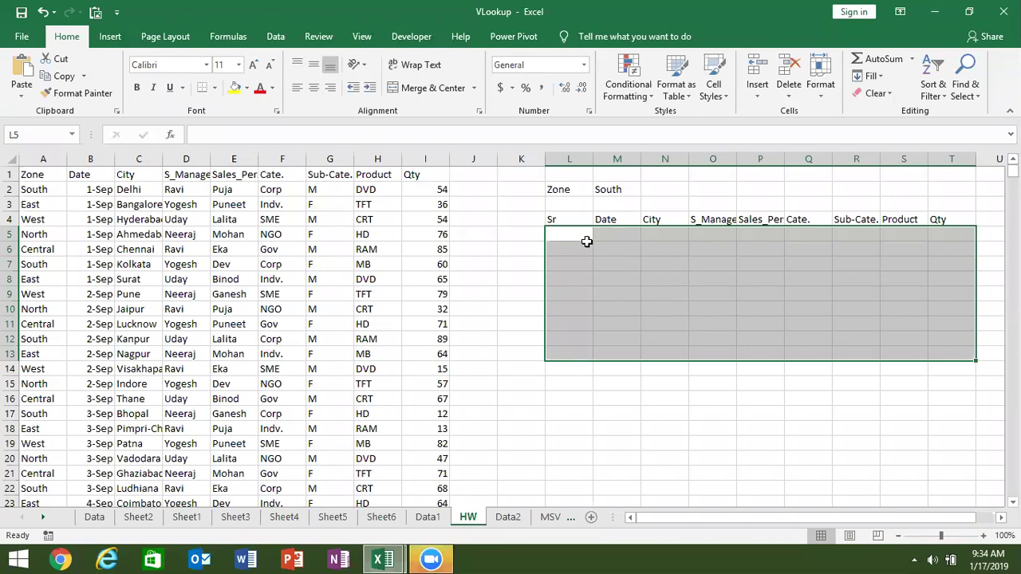
left_click(209, 278)
left_click(39, 157)
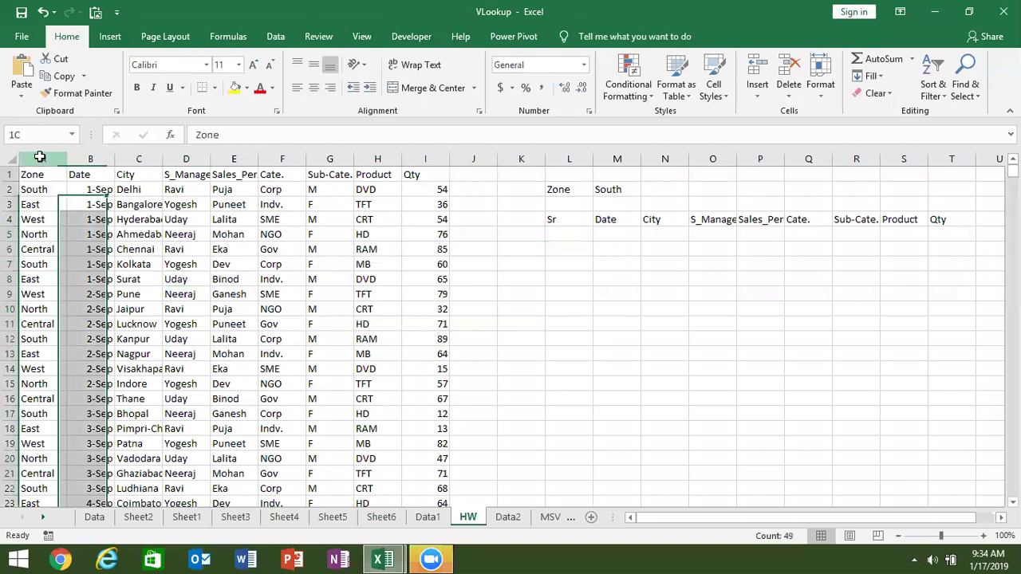
key("ctrl+shift+plus")
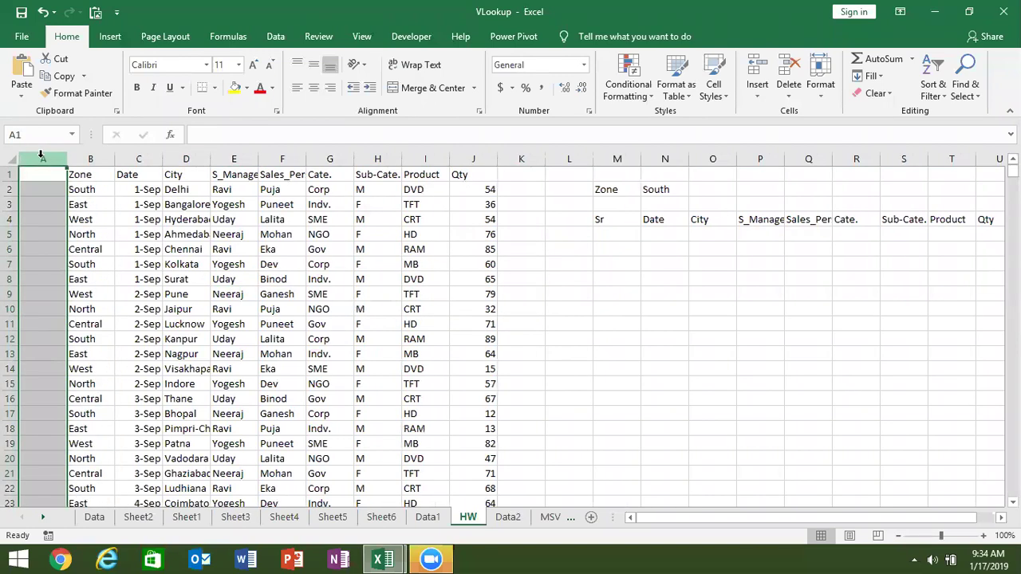
Enter a test formula =COUNTIF(B:B,B2) in cell A2
key("Down")
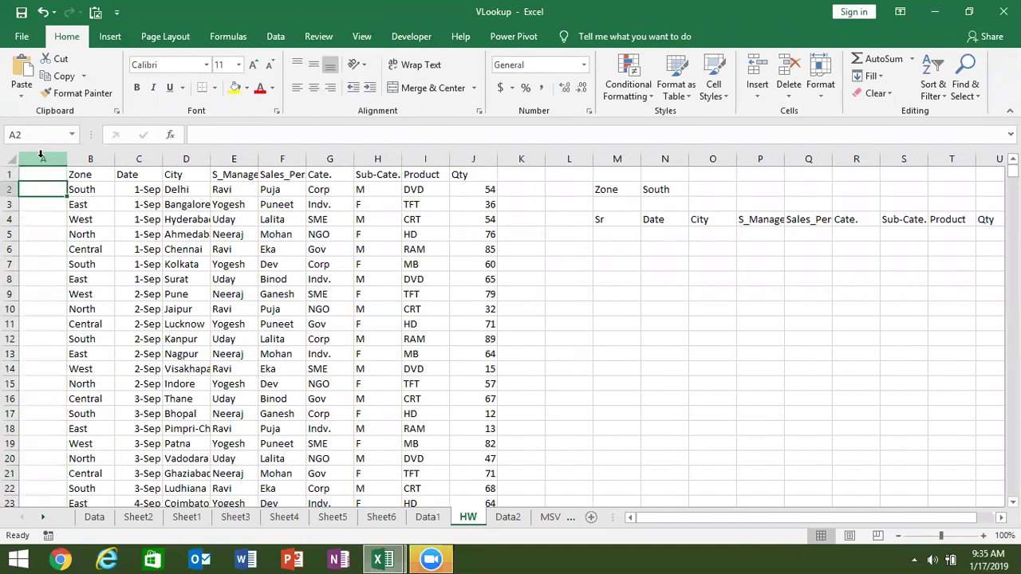
type("=cou")
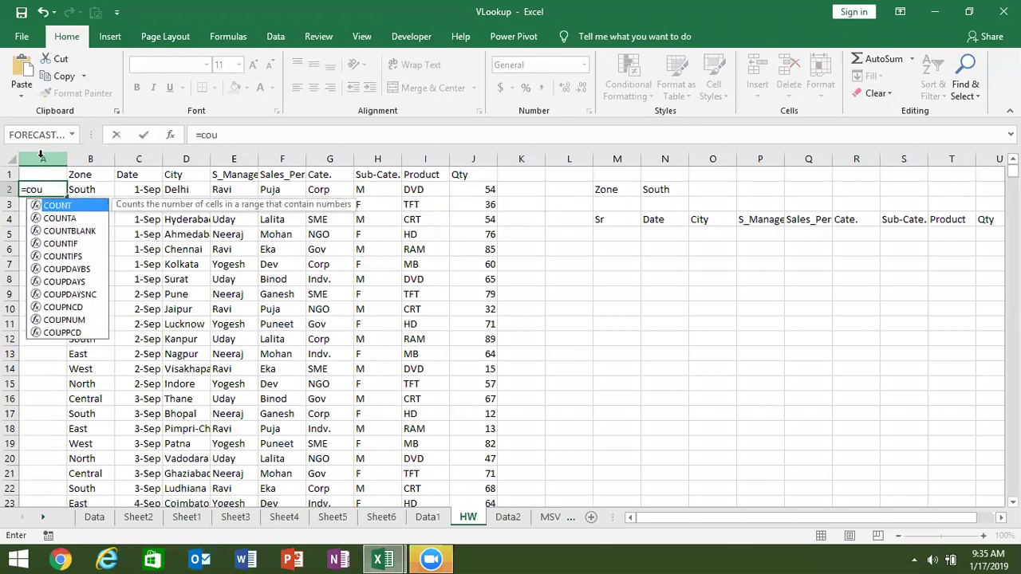
key("Down")
key("Down")
key("Down")
key("Tab")
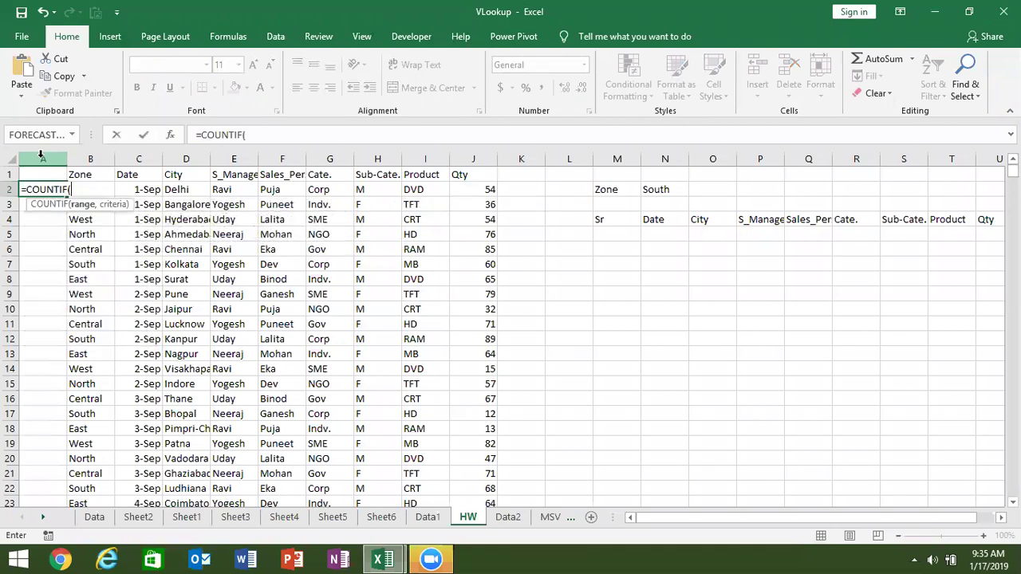
key("Right")
key("ctrl+space")
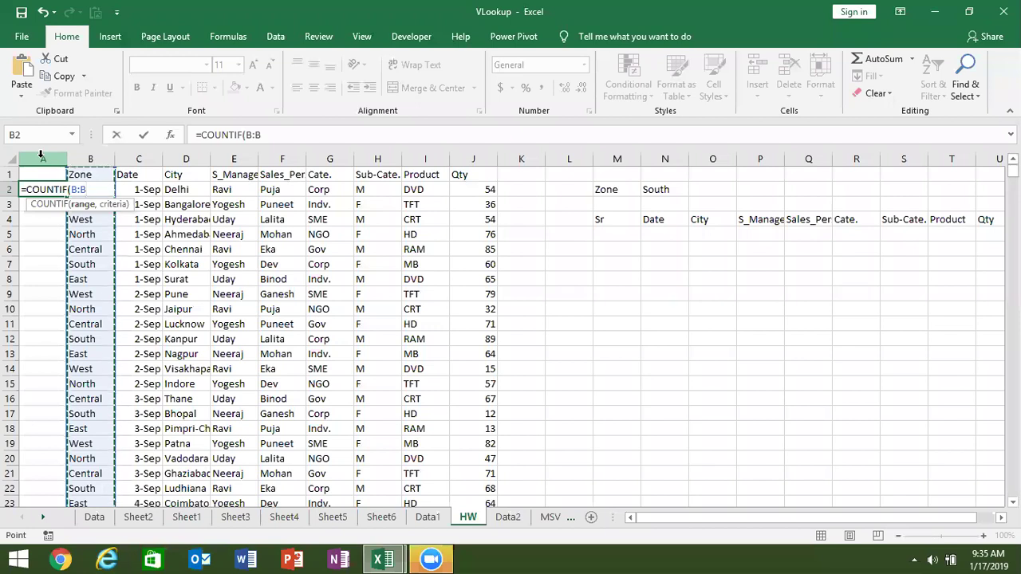
type(",")
key("Right")
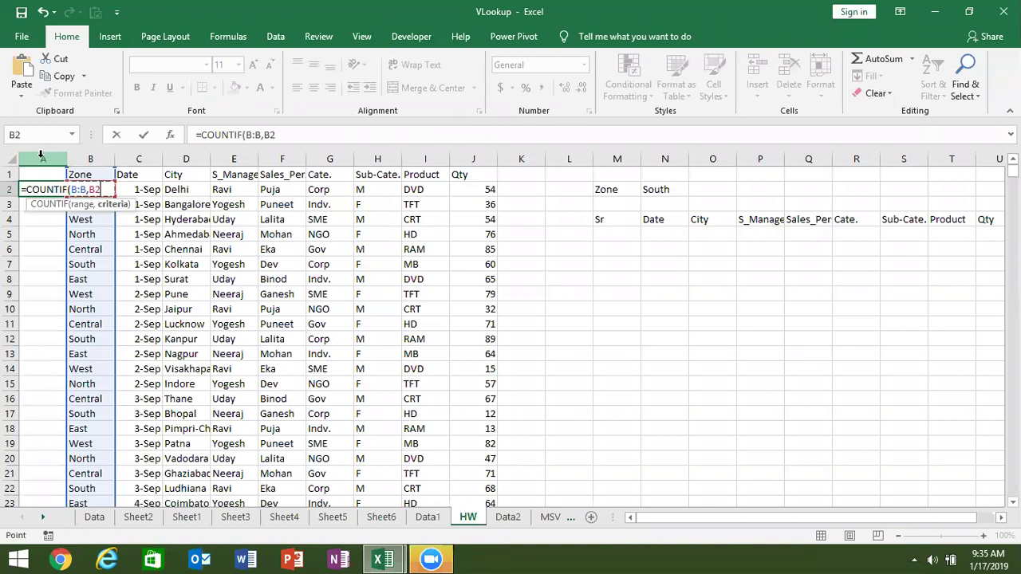
key("ctrl+Return")
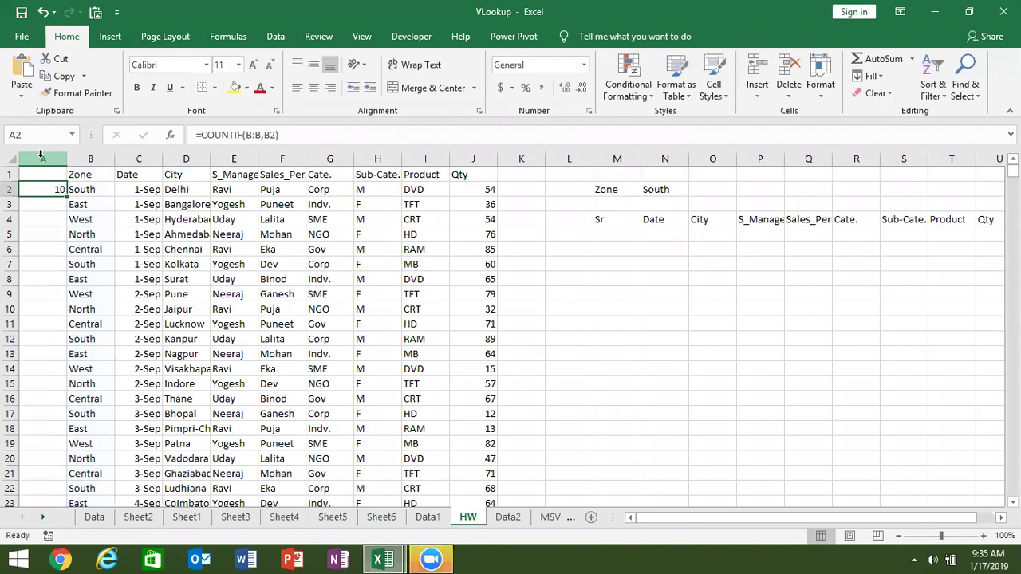
Copy the test count down to A7, check it, then delete the test values
left_click_drag(67, 196, 64, 270)
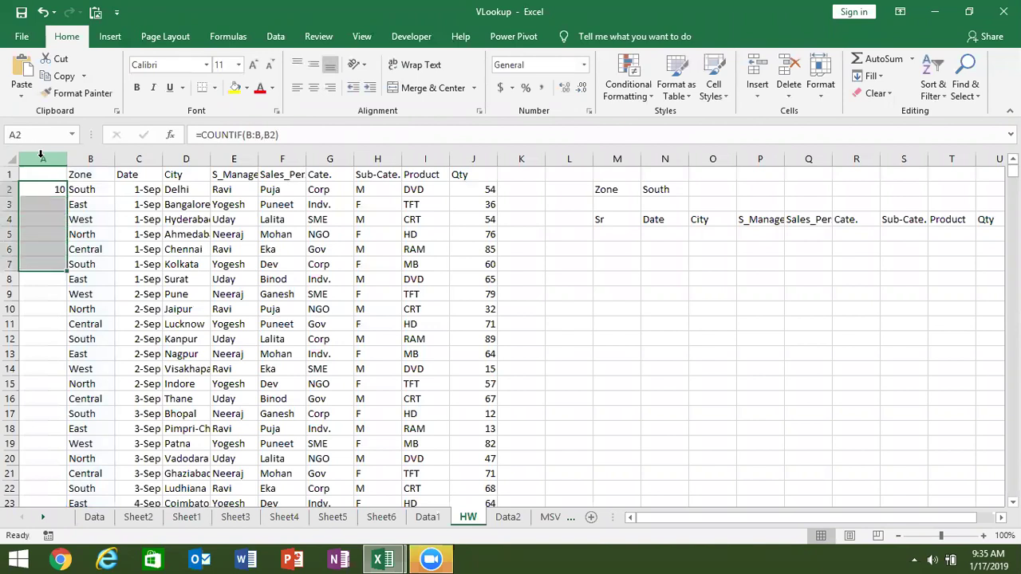
left_click(41, 189)
key("Down")
key("Down")
key("Down")
key("Down")
key("Down")
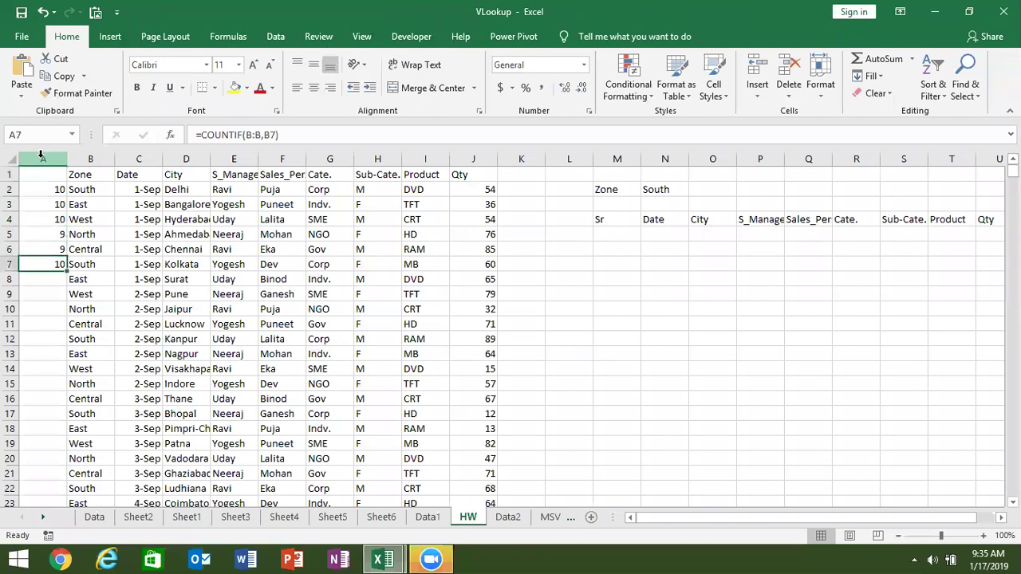
key("Up")
key("Up")
key("Up")
key("Up")
key("Up")
key("shift+Down")
key("shift+Down")
key("shift+Down")
key("Delete")
type("1")
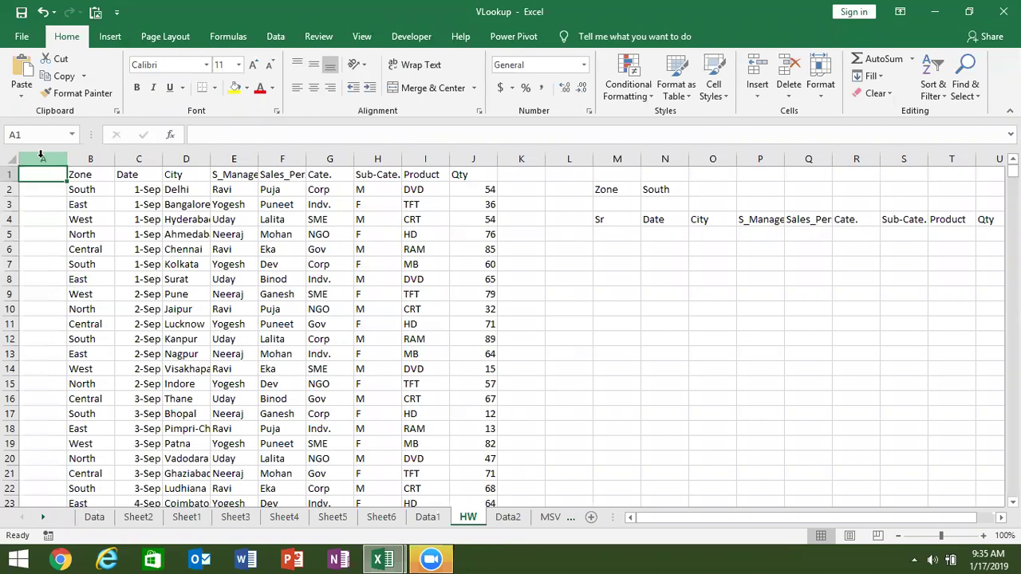
key("Return")
key("Down")
key("Down")
key("Down")
key("Down")
type("2")
key("Return")
key("Down")
key("Down")
key("Down")
key("Down")
key("Down")
key("Up")
type("3")
key("Return")
key("Up")
key("Up")
key("Up")
key("Up")
key("Up")
key("Down")
key("Down")
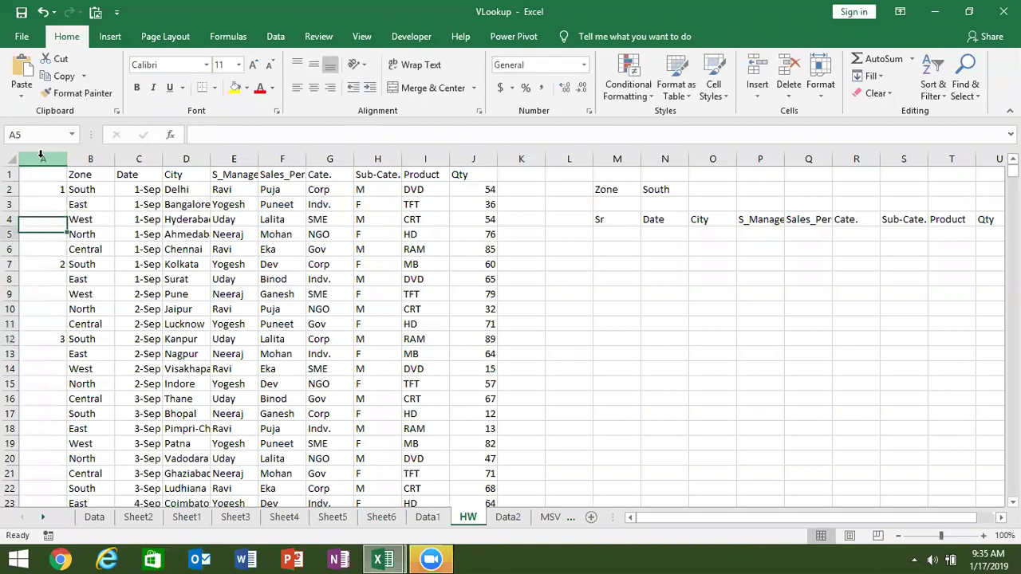
key("Up")
key("Up")
key("Up")
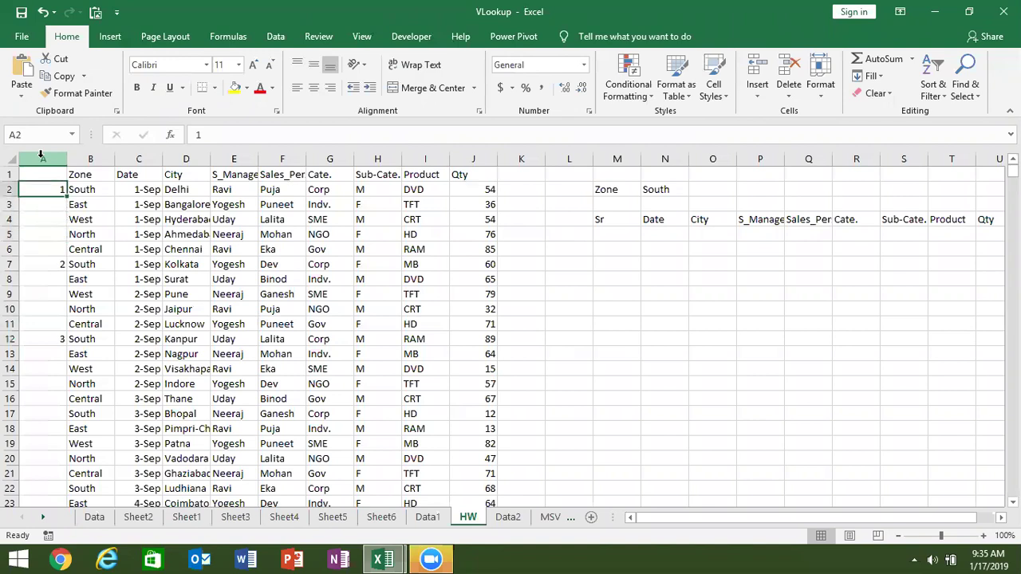
key("ctrl+shift+Down")
key("ctrl+shift+Down")
key("Delete")
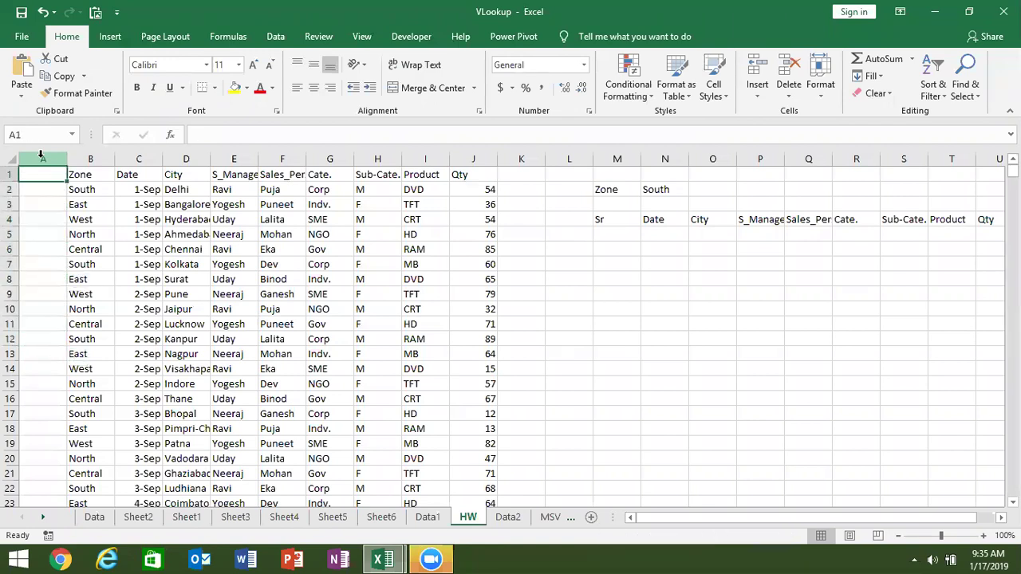
type("=")
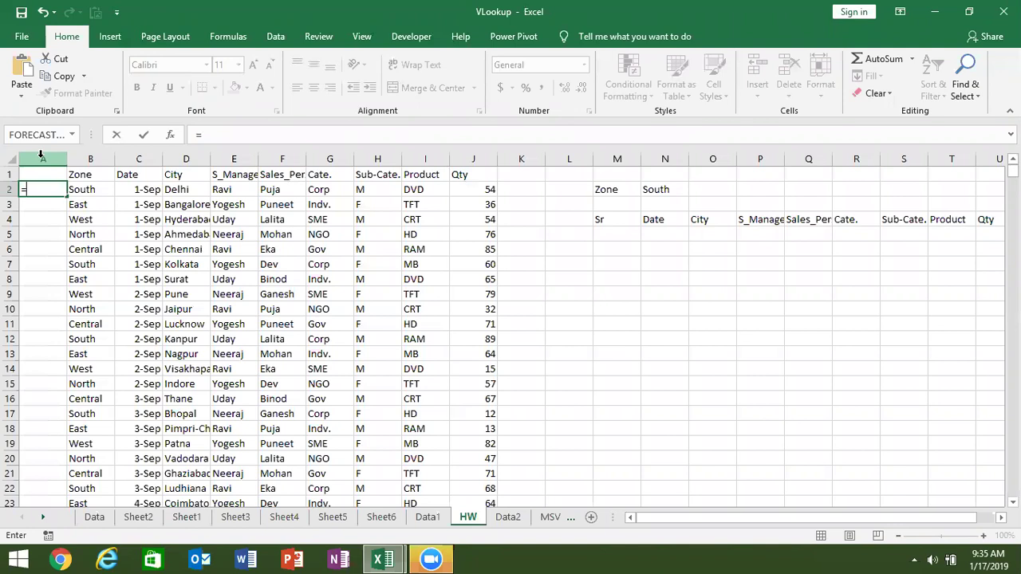
Enter the running count =COUNTIF($B$2:B2,B2) in A2, anchoring the range start
type("cou")
key("Down")
key("Down")
key("Down")
key("Tab")
key("Right")
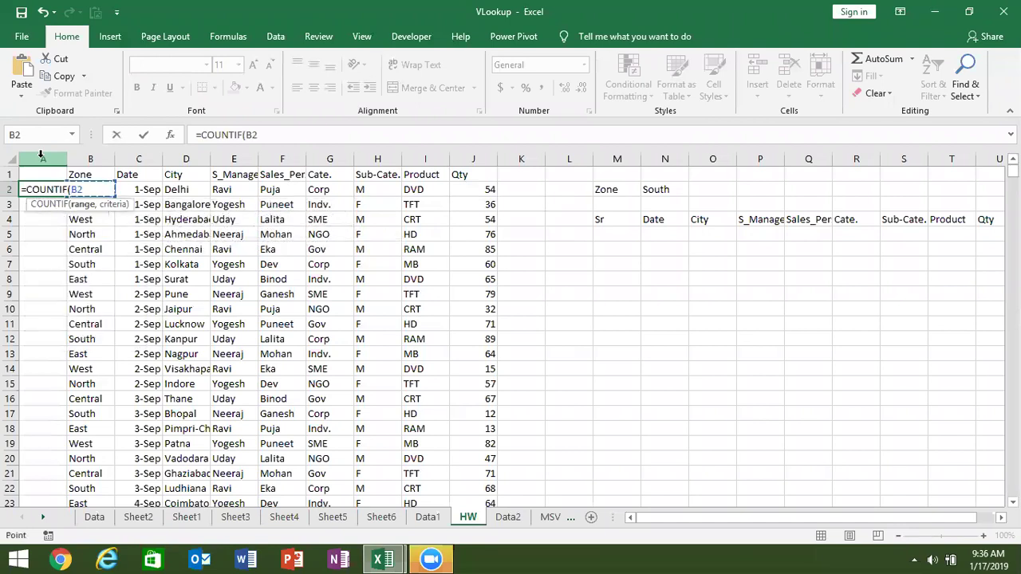
key("F8")
type(":B2,")
key("Right")
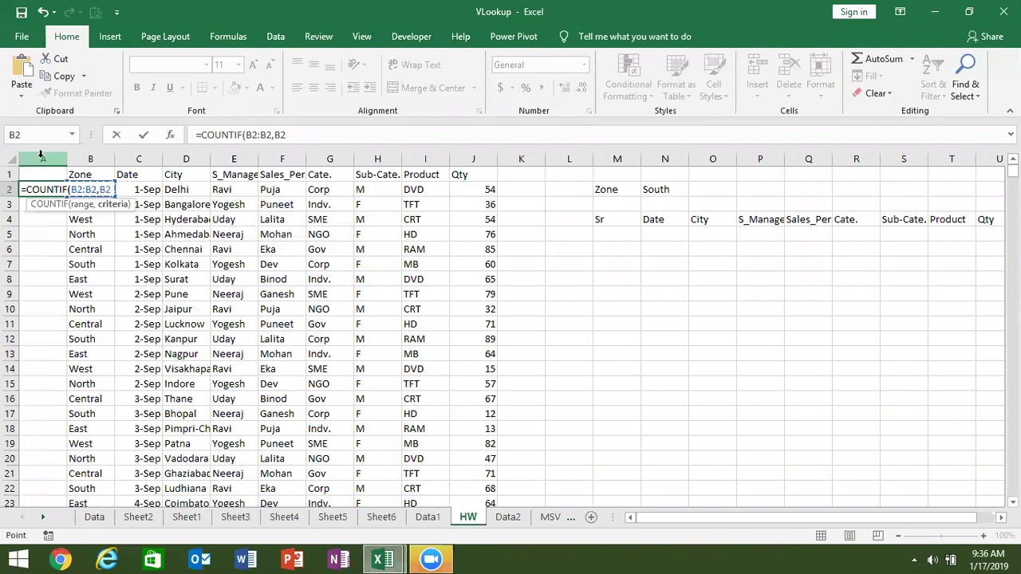
type(")")
key("ctrl+Return")
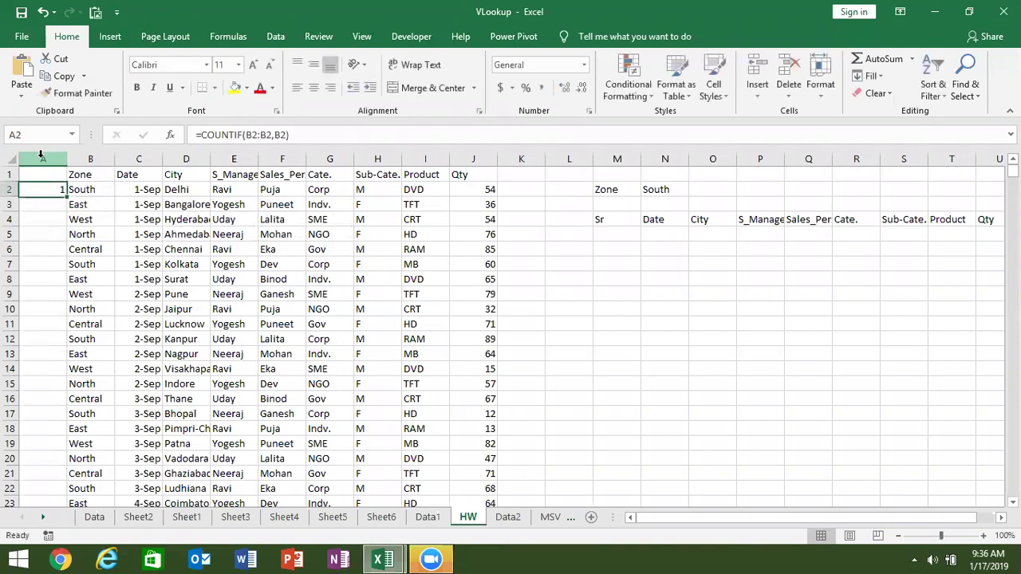
left_click(254, 135)
key("F4")
key("ctrl+Return")
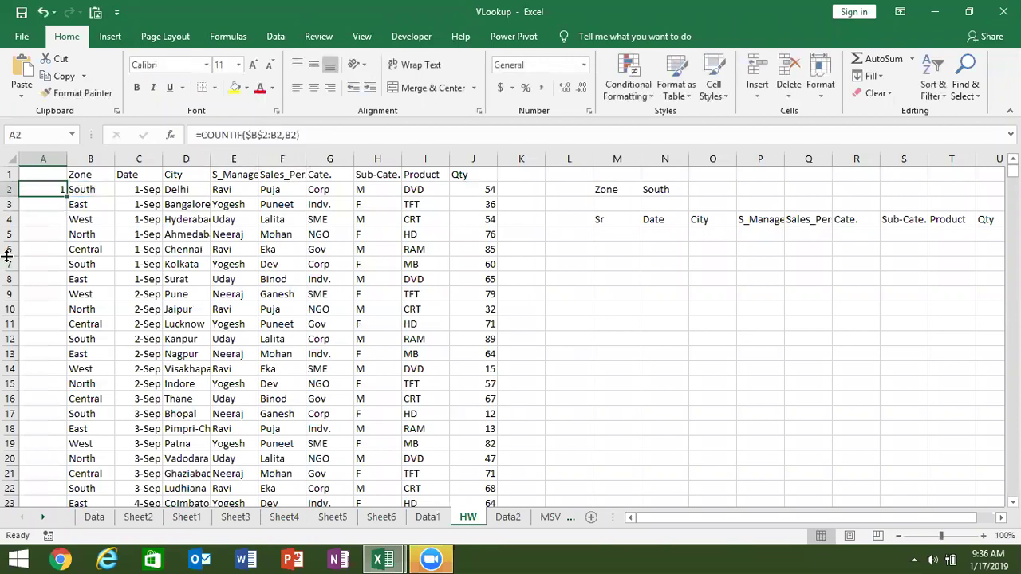
Fill the running count down to row 49 and turn on header filters
double_click(67, 198)
key("Down")
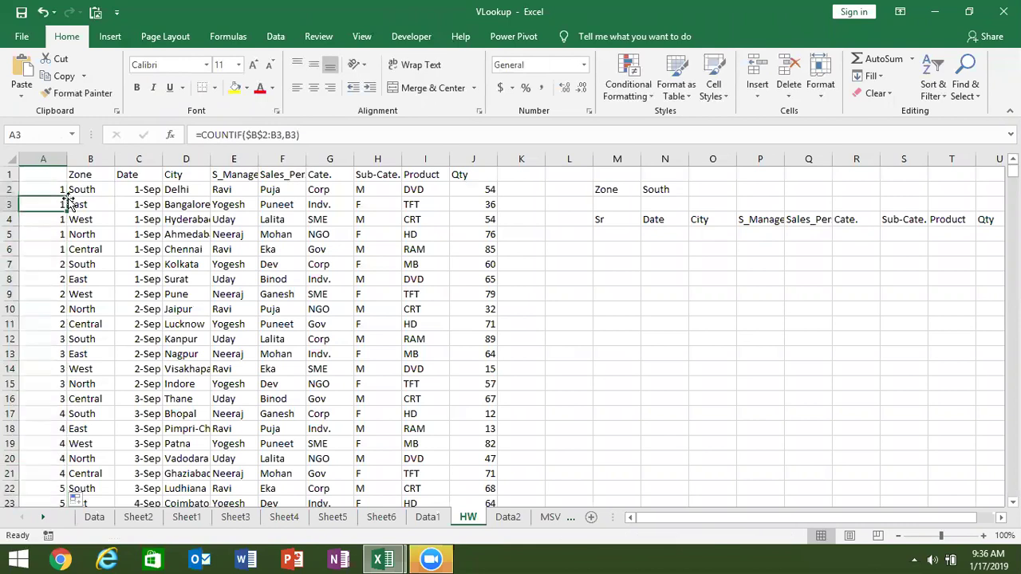
key("Down")
key("Down")
key("Down")
key("Down")
key("Down")
key("Down")
key("Down")
key("Down")
key("Down")
key("Down")
key("Down")
key("Down")
key("Down")
key("Down")
key("Down")
key("Down")
key("Down")
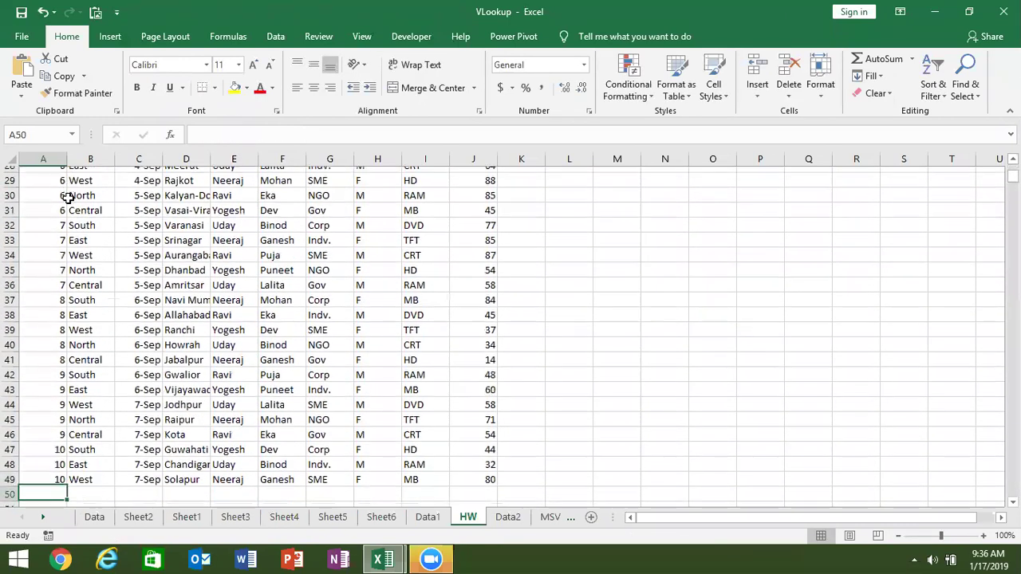
key("ctrl+Home")
key("Down")
key("Down")
key("Down")
key("Down")
key("Down")
key("Down")
key("Down")
key("Up")
key("Up")
key("Up")
key("ctrl+Home")
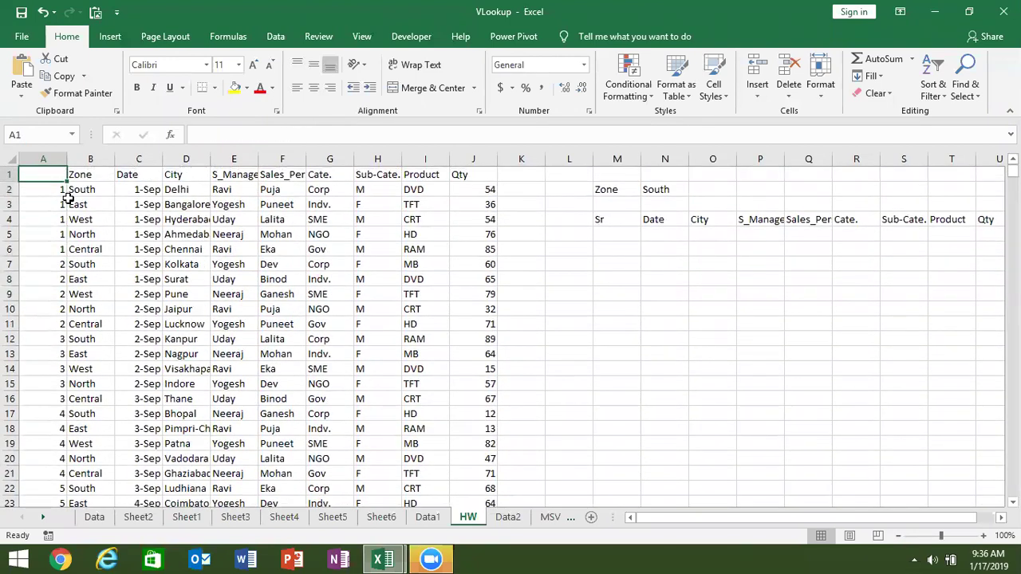
key("ctrl+shift+l")
Filter the Zone column to Central only and inspect its running counts
left_click(107, 174)
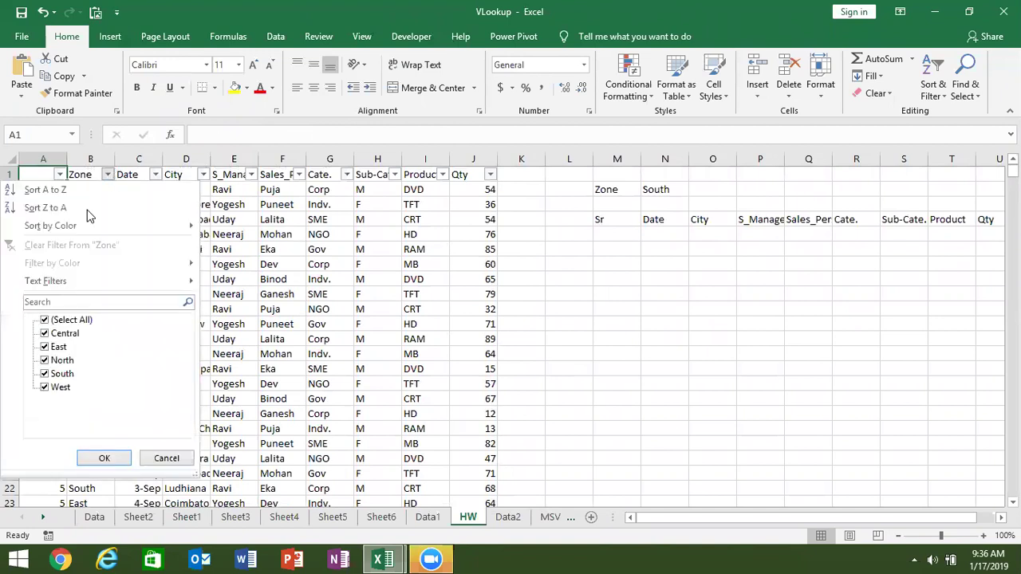
left_click(45, 319)
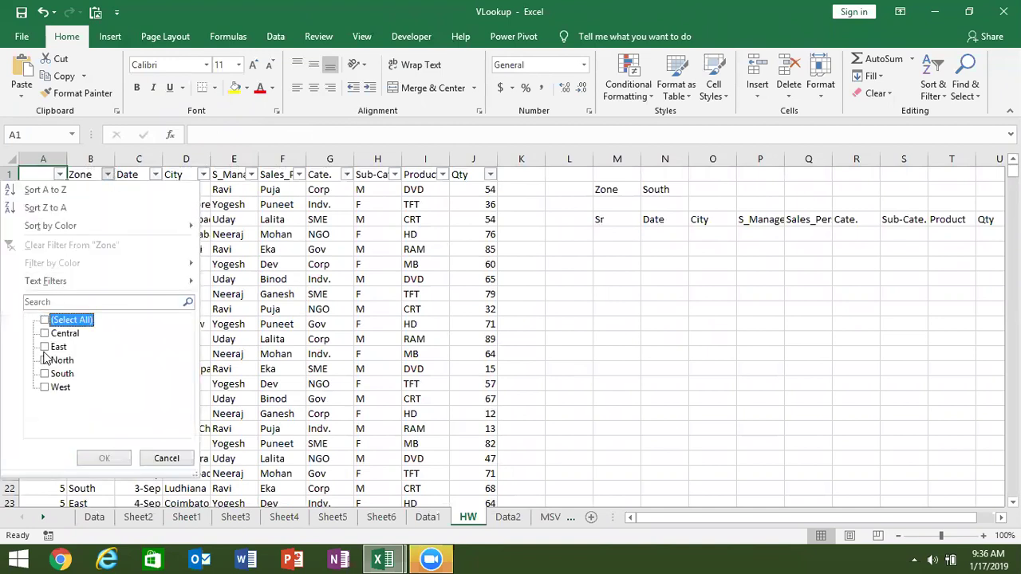
left_click(44, 334)
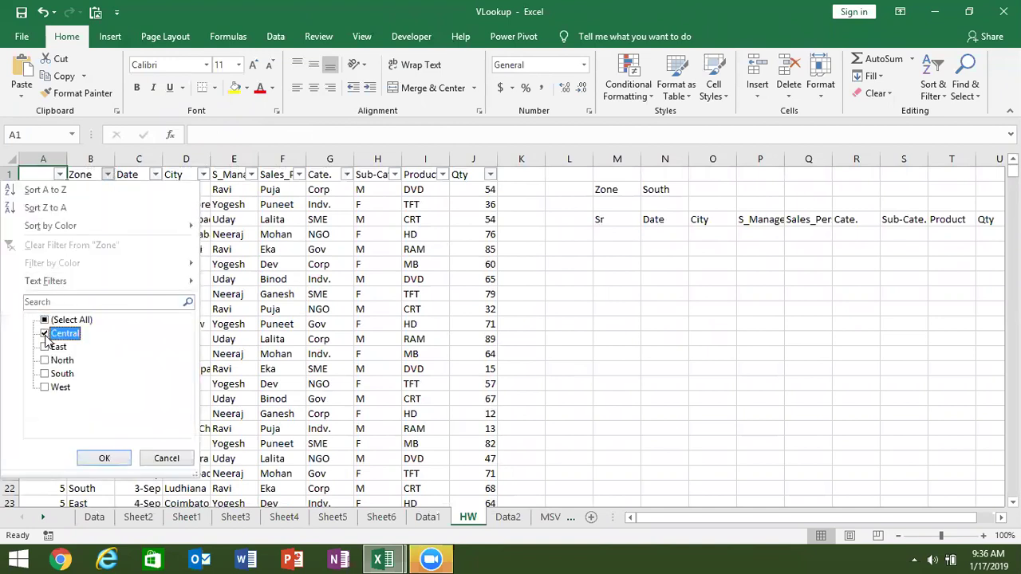
left_click(103, 456)
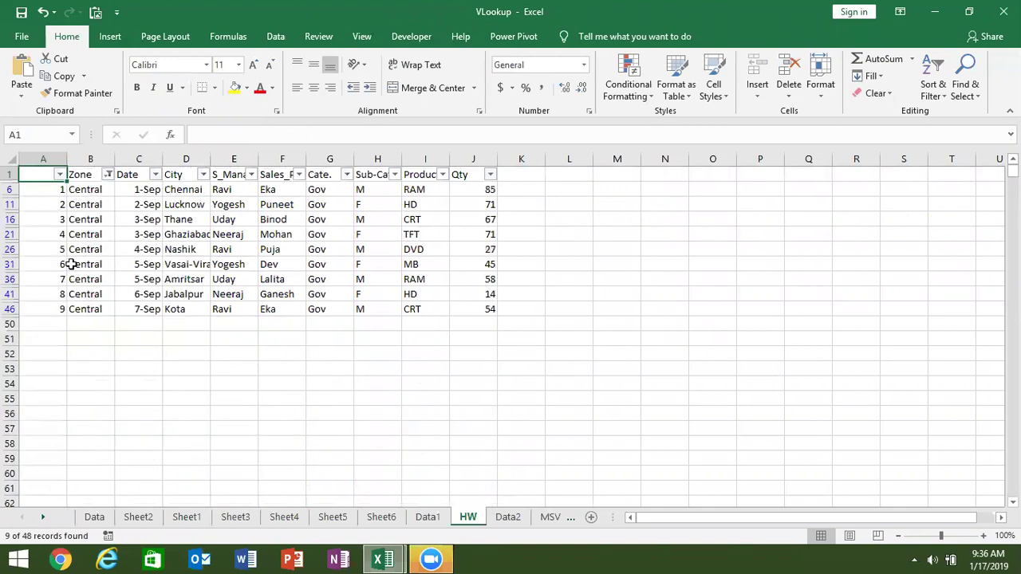
left_click(55, 195)
left_click(57, 204)
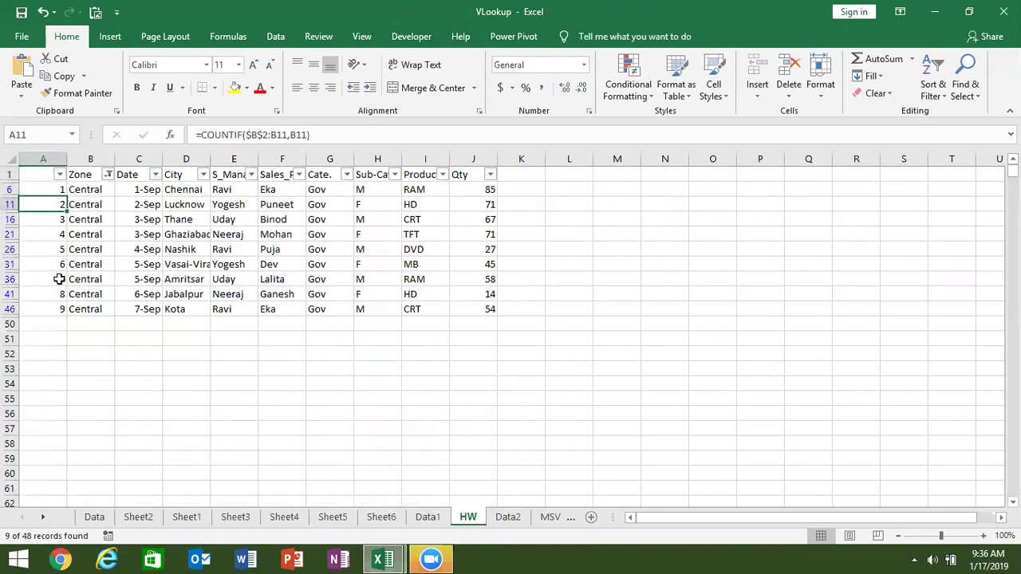
Remove the filter and inspect the COUNTIF running-count formulas in A2 and A7
key("ctrl+z")
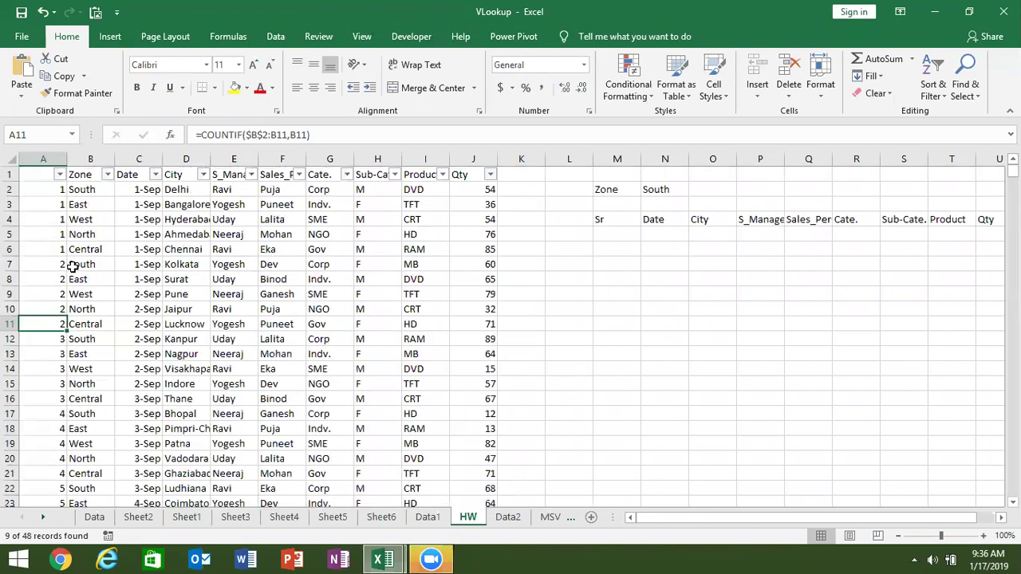
key("ctrl+shift+l")
key("ctrl+Up")
key("Up")
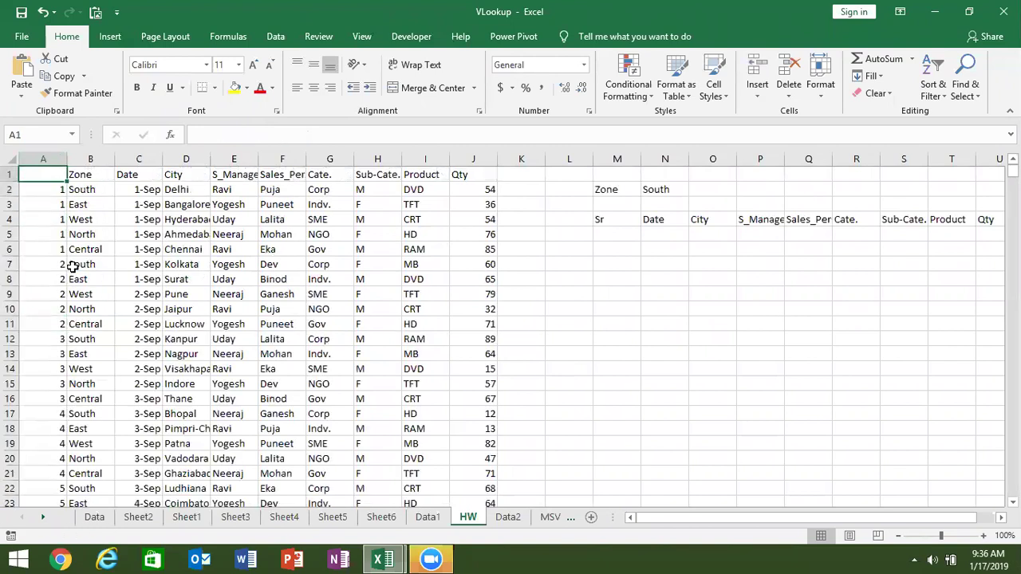
key("Down")
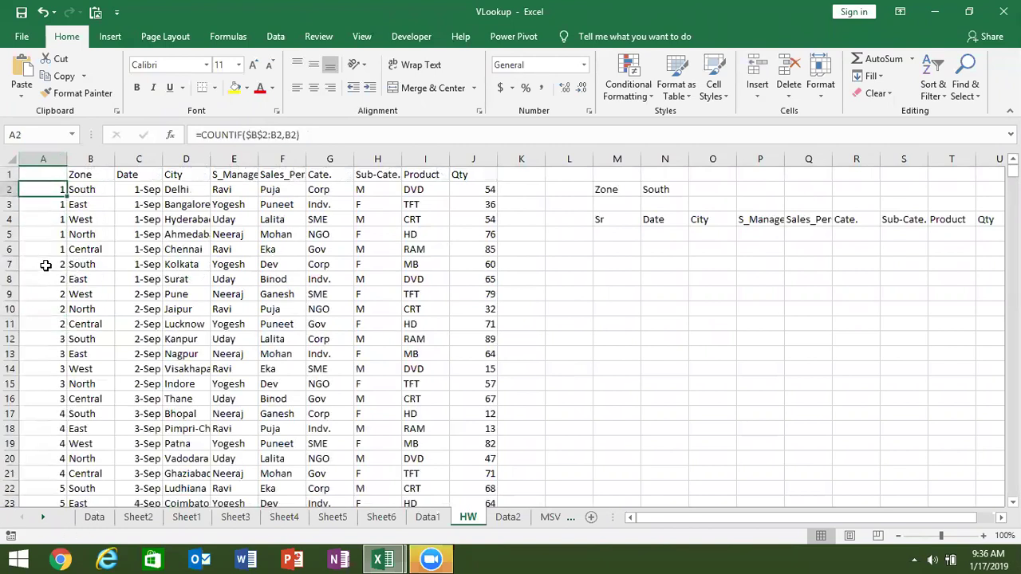
left_click(45, 265)
double_click(45, 265)
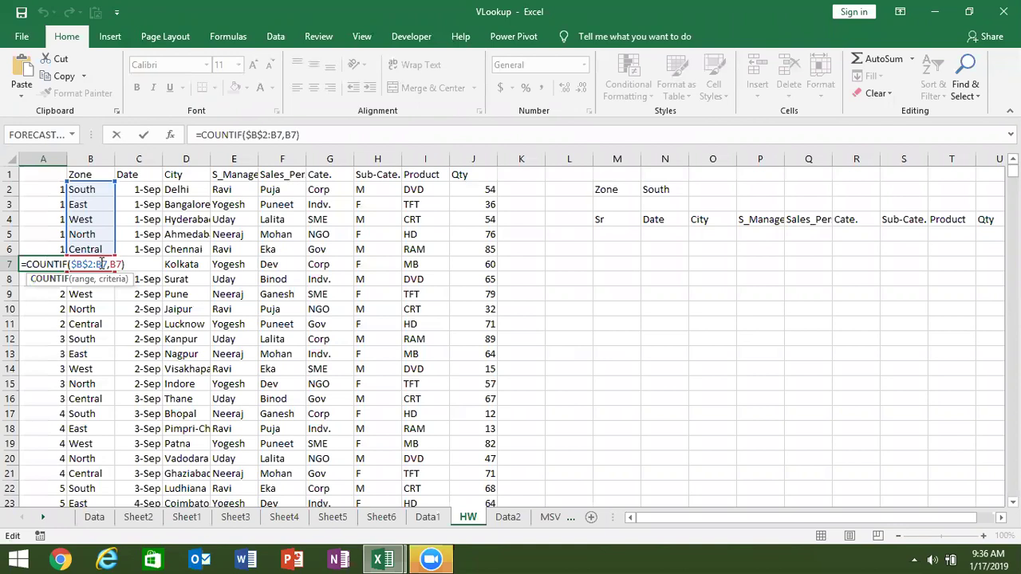
key("Return")
key("Up")
key("Up")
key("Up")
key("Up")
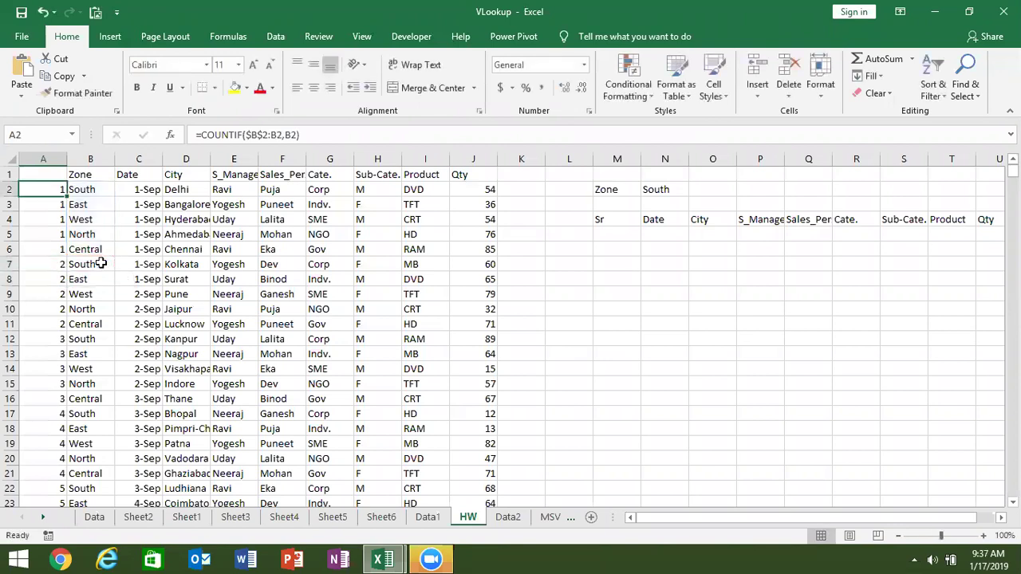
Extend A2's formula to =COUNTIF($B$2:B2,B2)&"-"&B2 to build keys like 1-South
left_click(319, 136)
type("&")
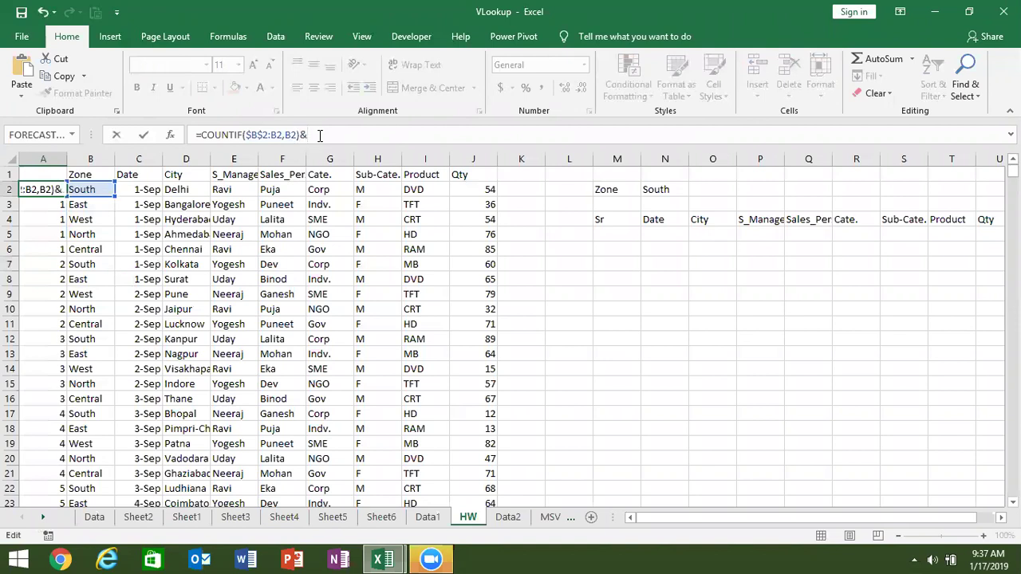
type("\"-\"")
type("&")
left_click(93, 189)
key("Return")
key("Up")
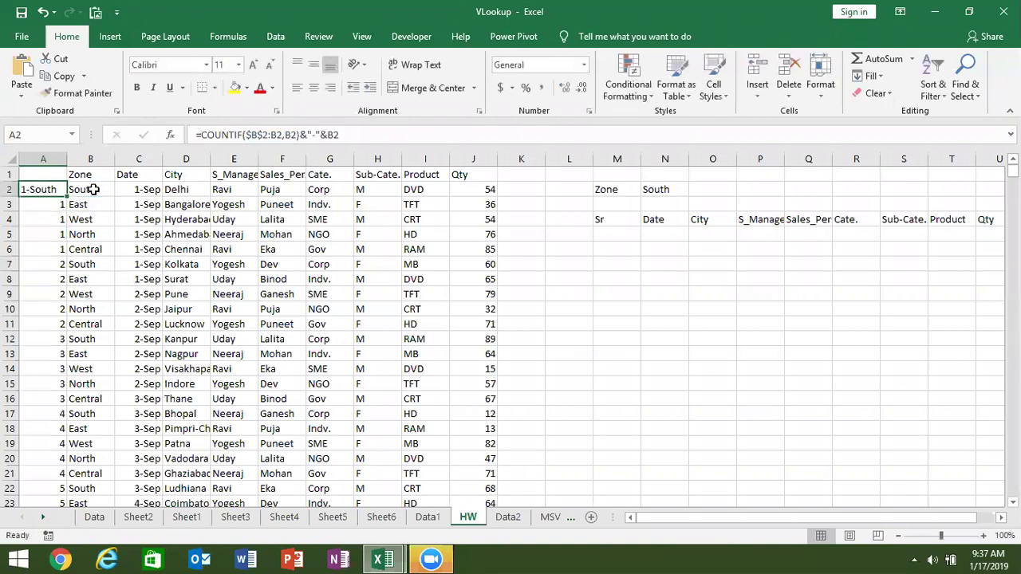
Fill the key formula down column A and check the keys to the last record
double_click(69, 196)
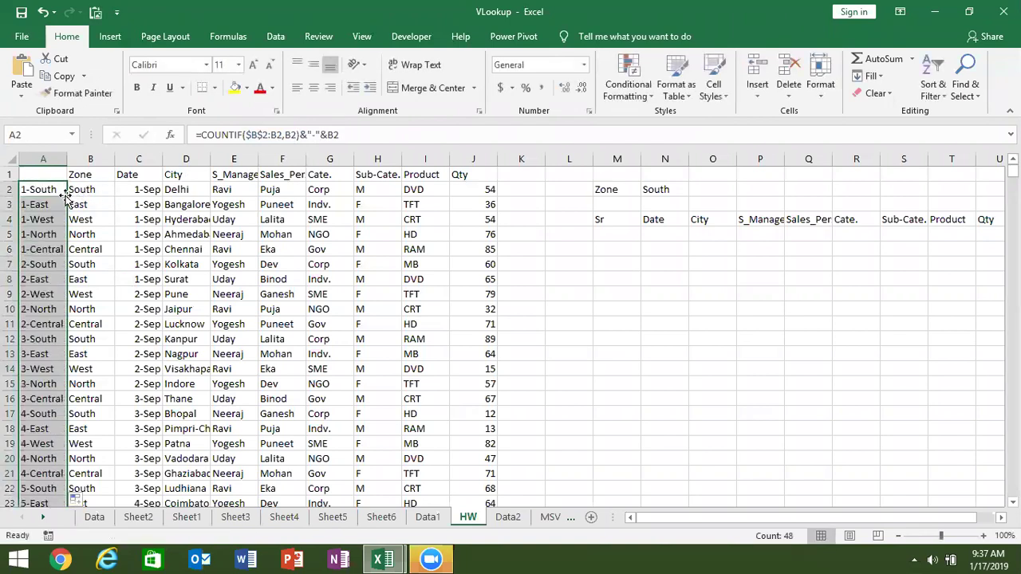
key("Down")
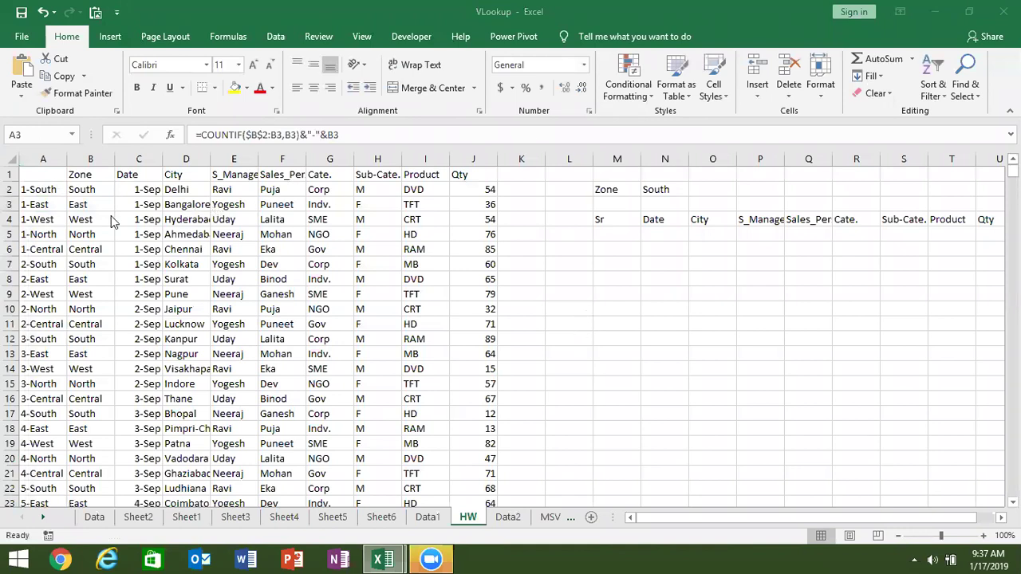
key("Down")
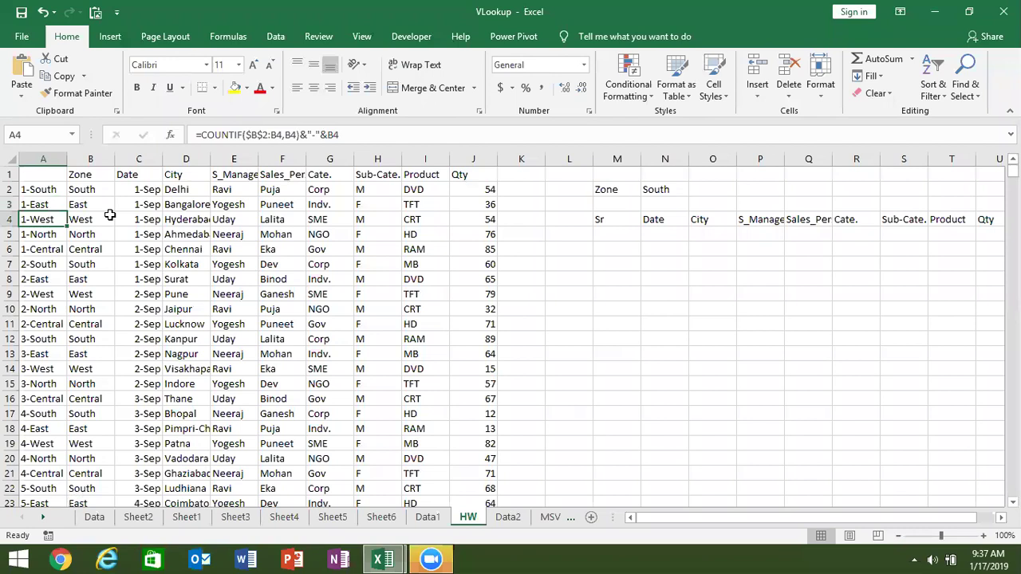
key("ctrl+Down")
key("ctrl+Up")
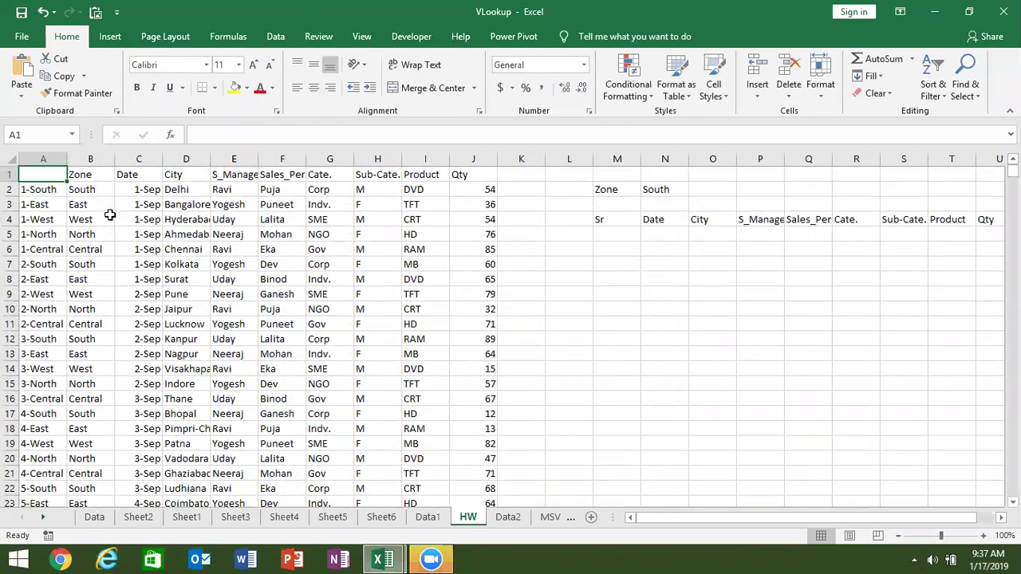
key("Down")
key("Down")
key("Down")
key("Down")
key("Down")
key("Down")
key("Up")
key("Down")
key("Down")
key("Down")
key("Down")
key("Down")
key("Down")
key("Up")
key("ctrl+Up")
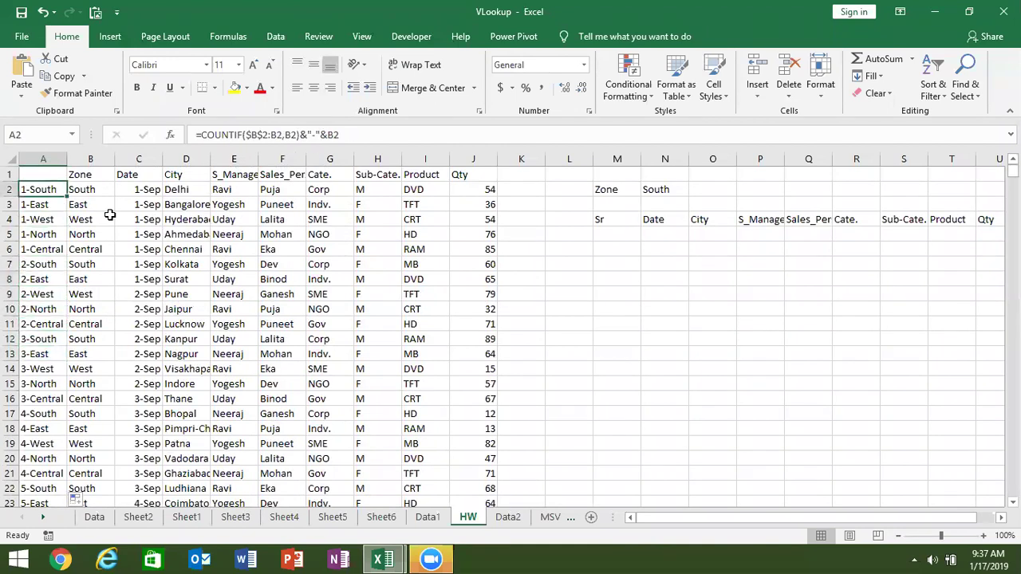
key("Up")
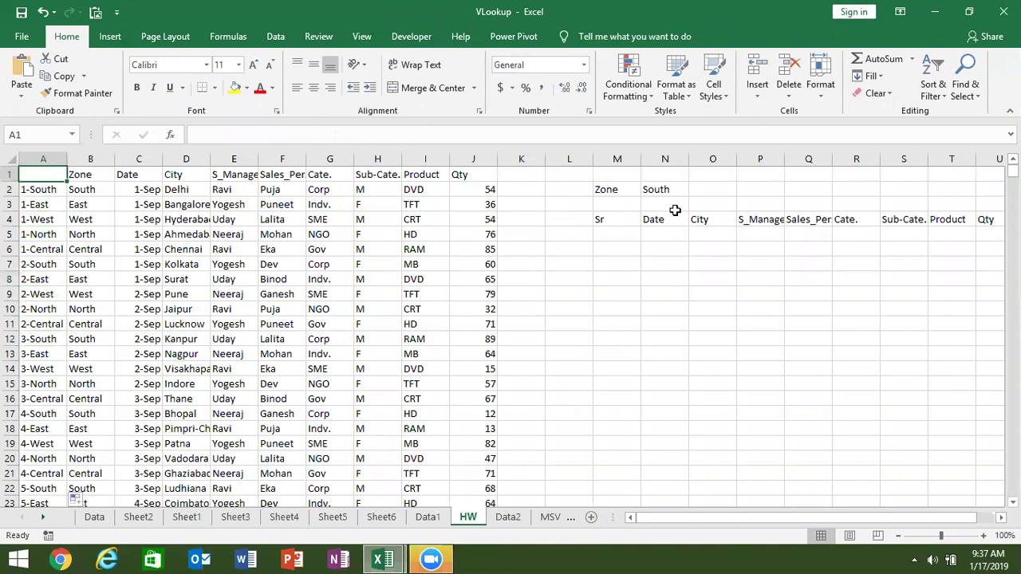
Enter =COUNTIF(B:B,N2) in O2 in General format, returning 10 South records
left_click(706, 193)
type("=cou")
key("Down")
key("Down")
key("Down")
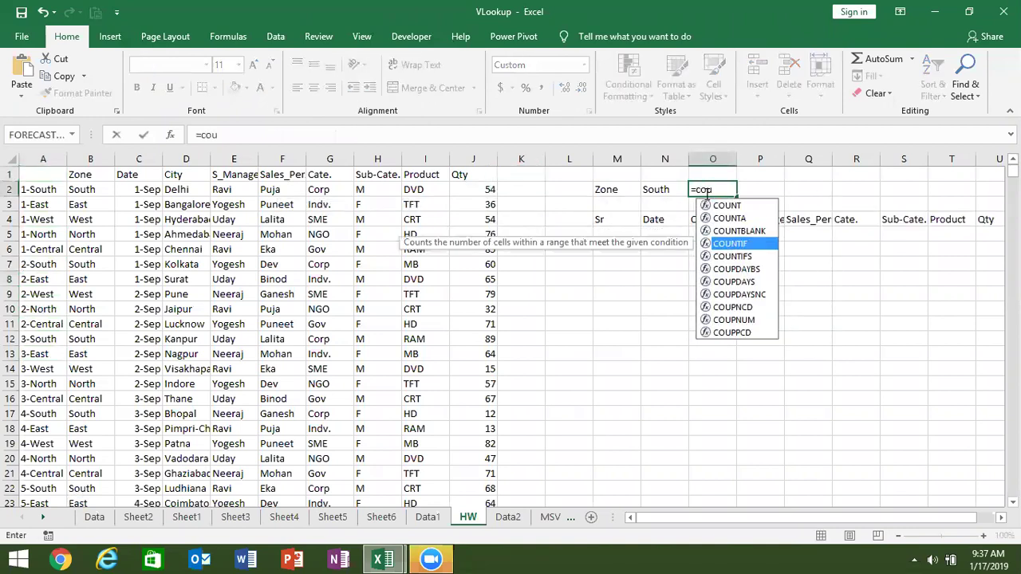
key("Tab")
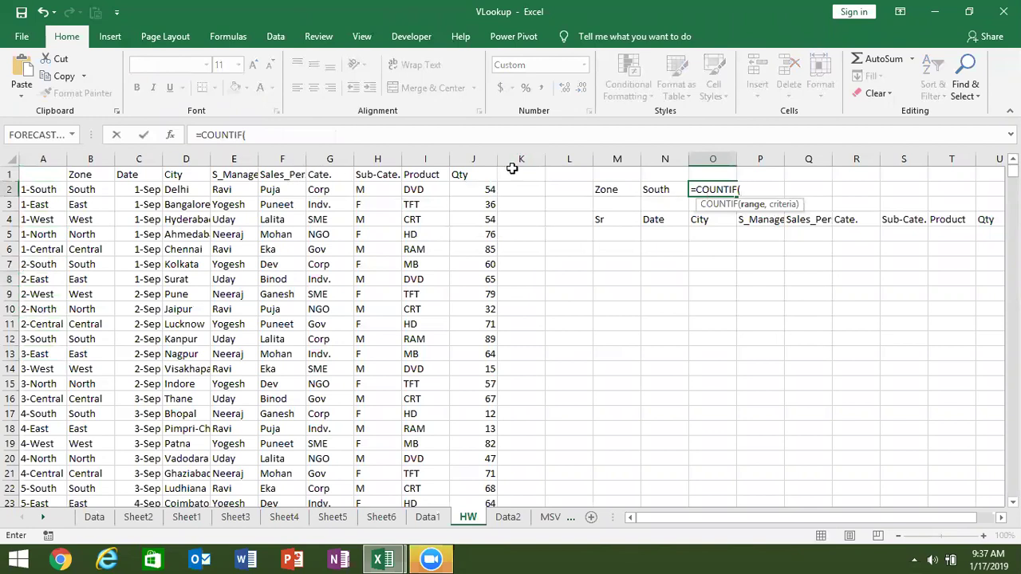
left_click(90, 159)
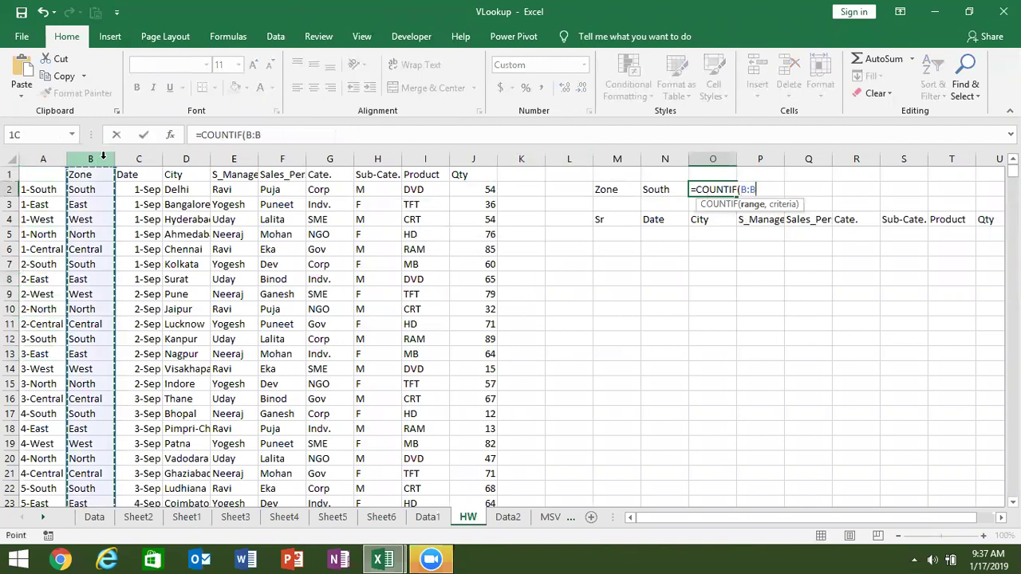
type(",")
left_click(652, 189)
type(")")
key("Return")
key("Up")
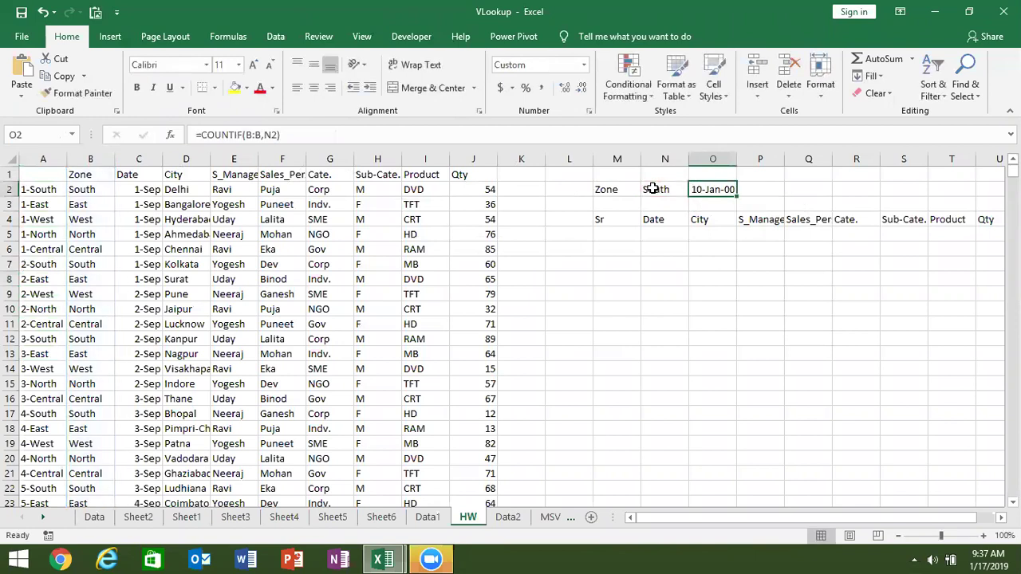
key("ctrl+shift+asciitilde")
left_click(612, 236)
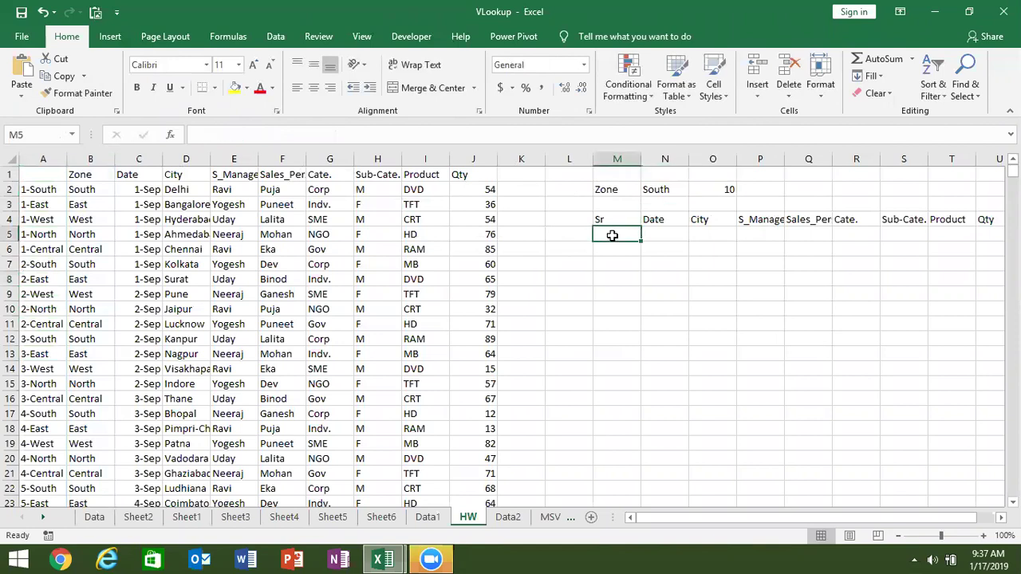
Enter 1 as the first Sr number in M5
type("10")
key("BackSpace")
key("Return")
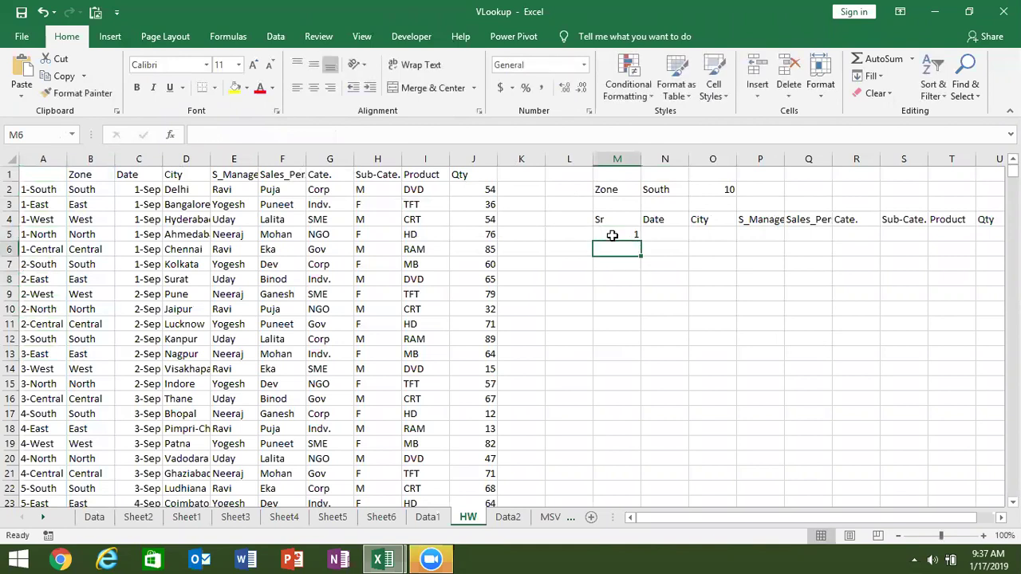
Enter =IF(M5+1>O2,"",M5+1) in M6 for the next serial number
type("=if(")
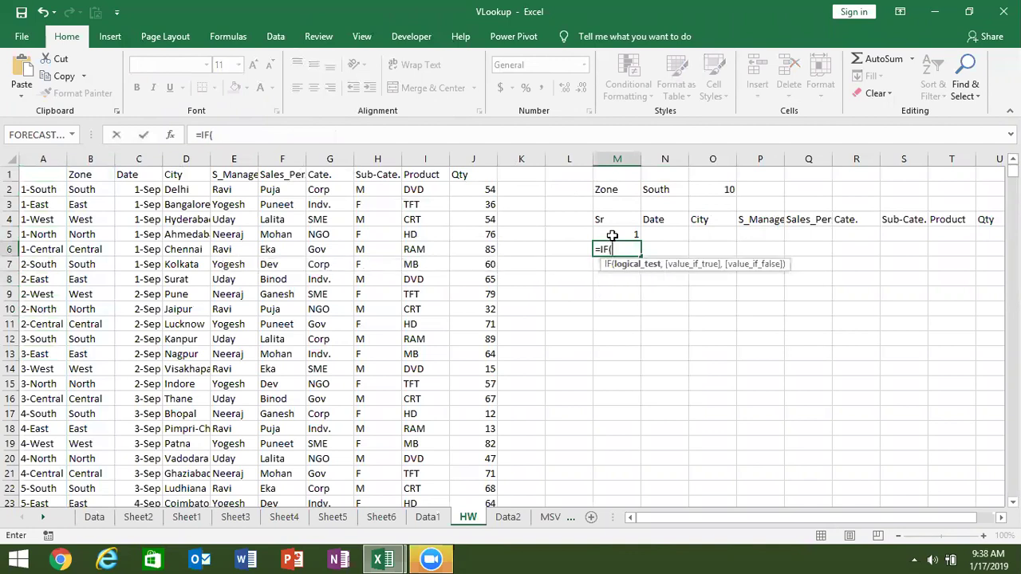
left_click(614, 234)
type("+1")
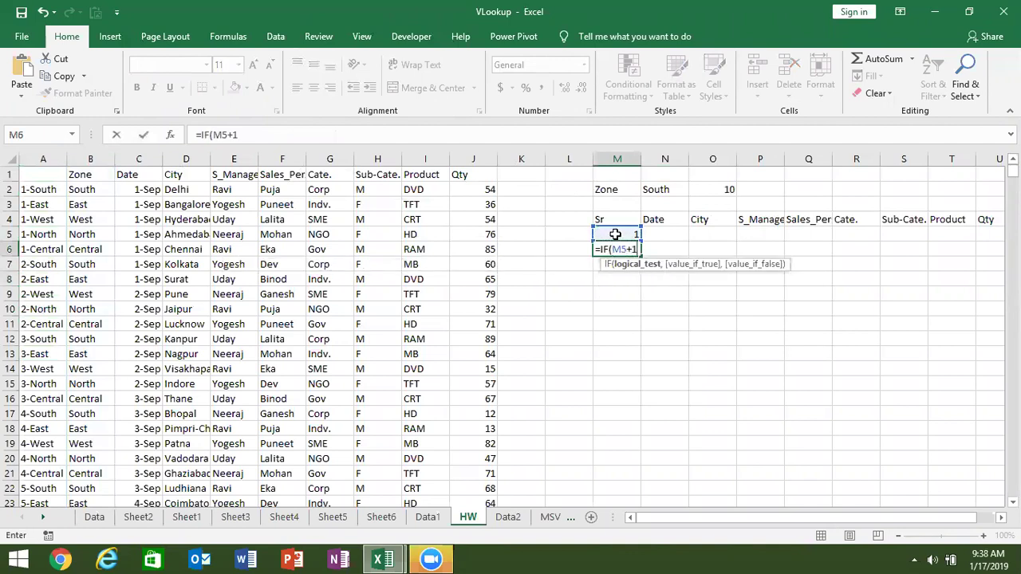
type(">")
left_click(721, 189)
type(",\"\",")
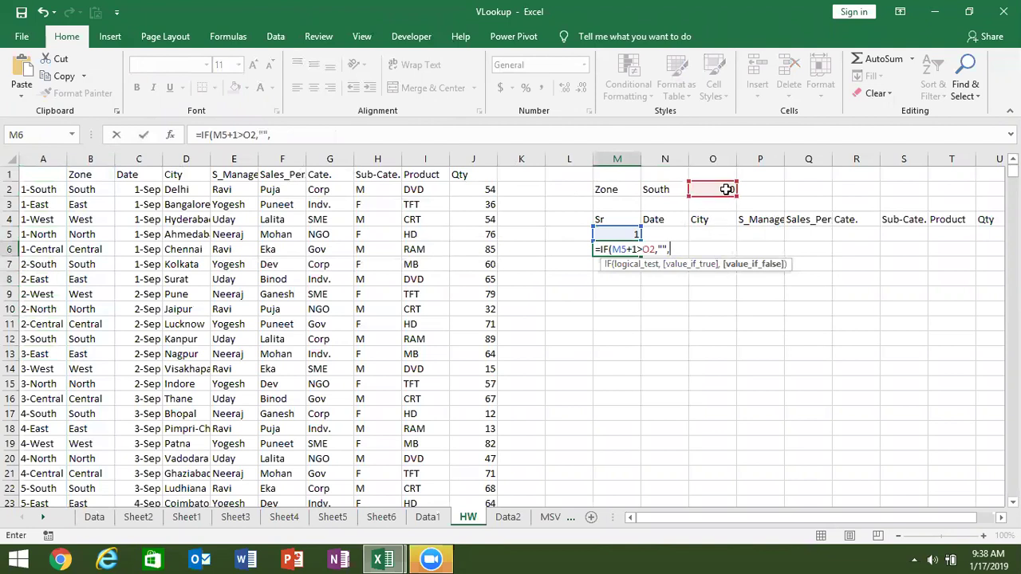
left_click(726, 189)
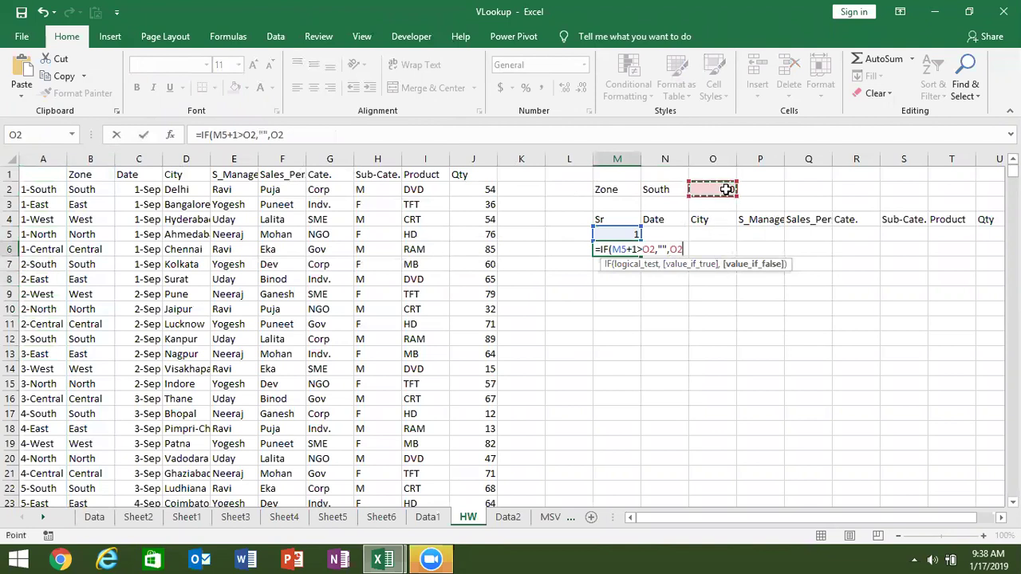
left_click(605, 233)
type("+")
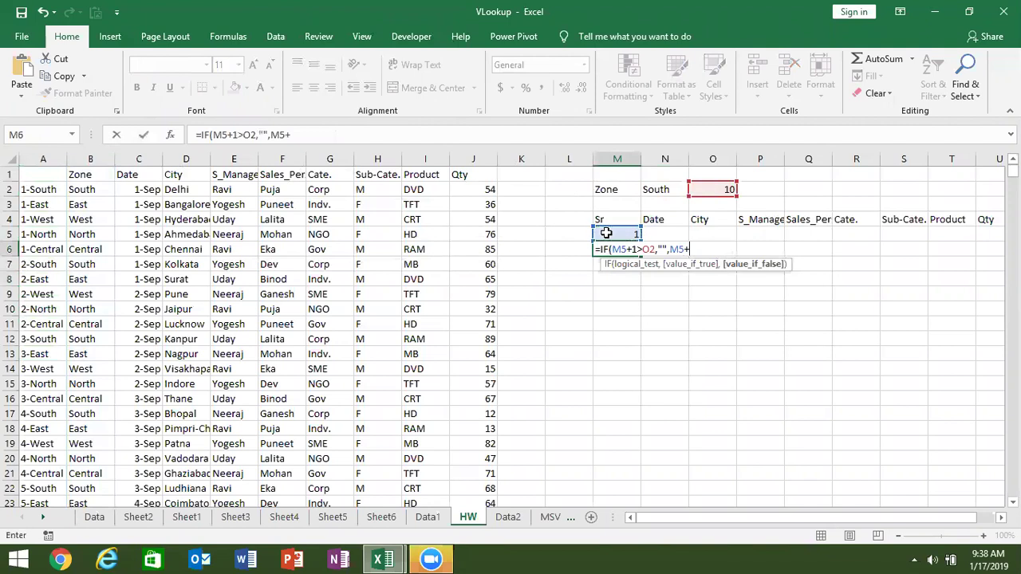
type("1")
key("Return")
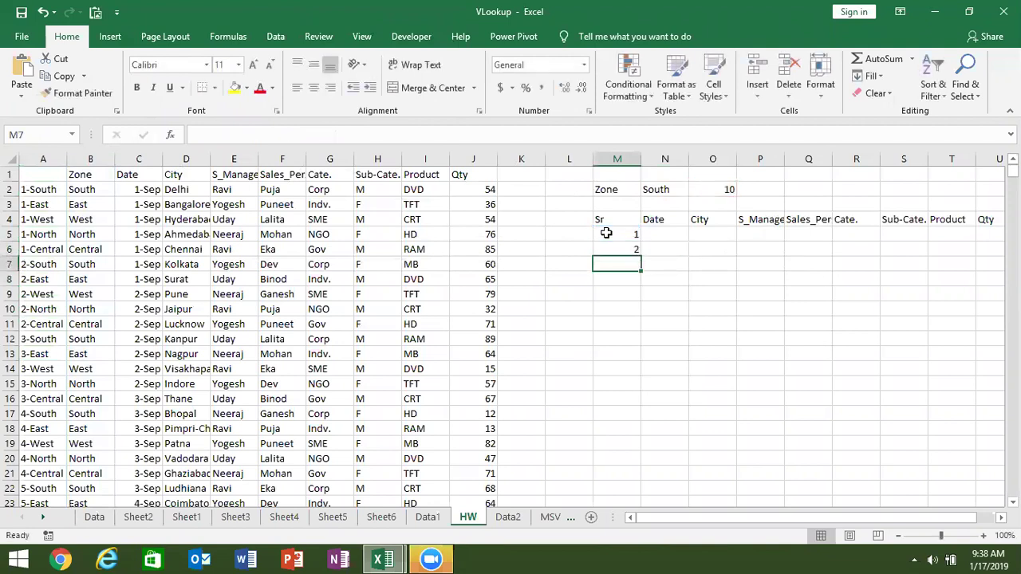
Make the O2 reference in M6's formula absolute as $O$2
key("Up")
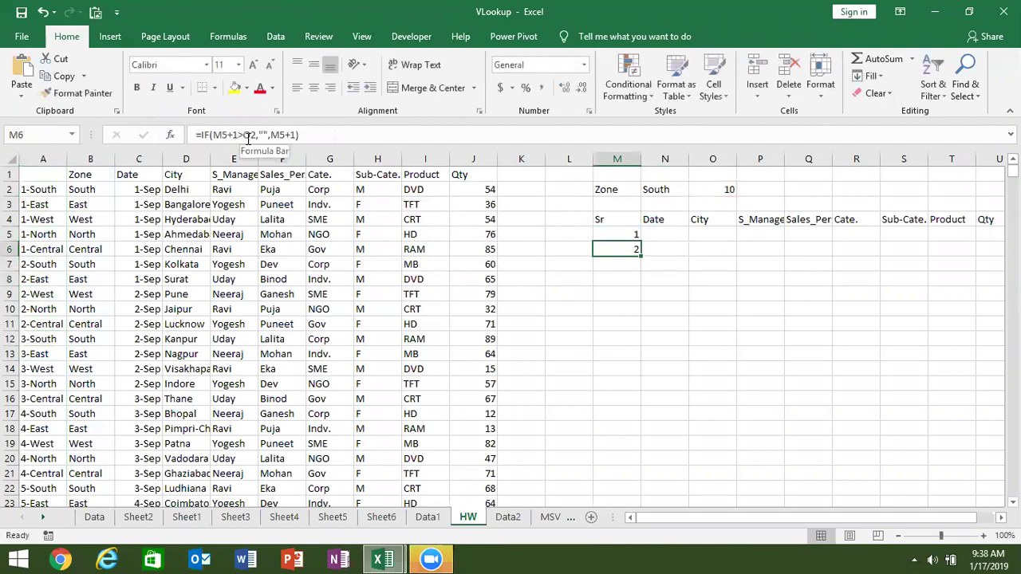
left_click(248, 136)
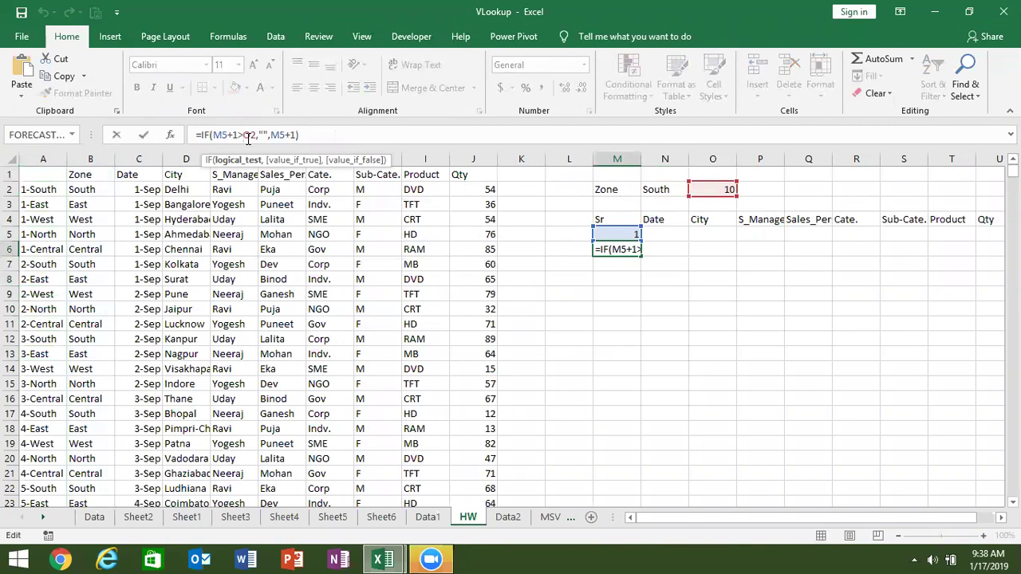
key("F4")
key("Return")
key("Up")
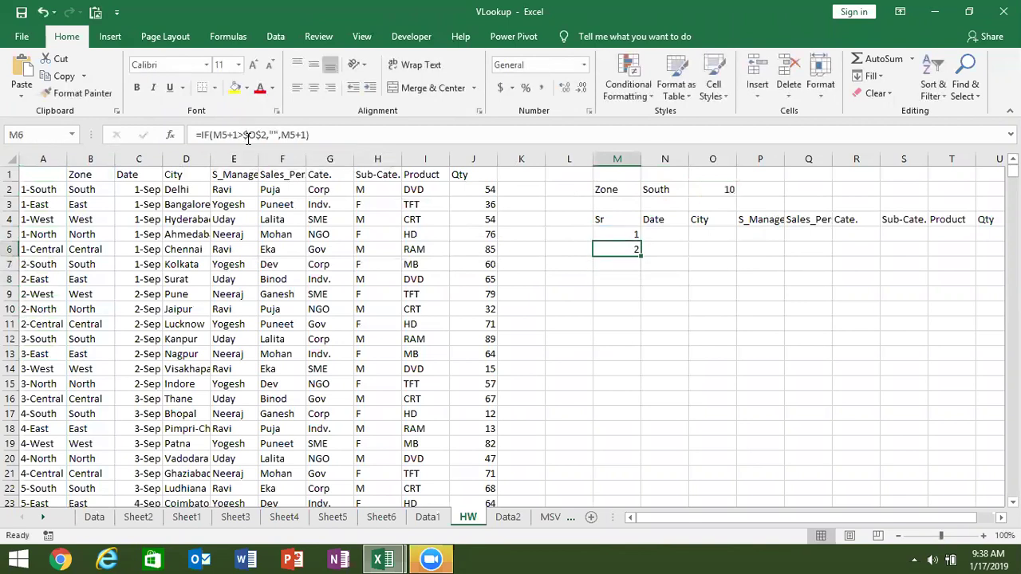
Copy the Sr formula down to row 22, revealing a #VALUE! error in M19
left_click_drag(642, 256, 638, 496)
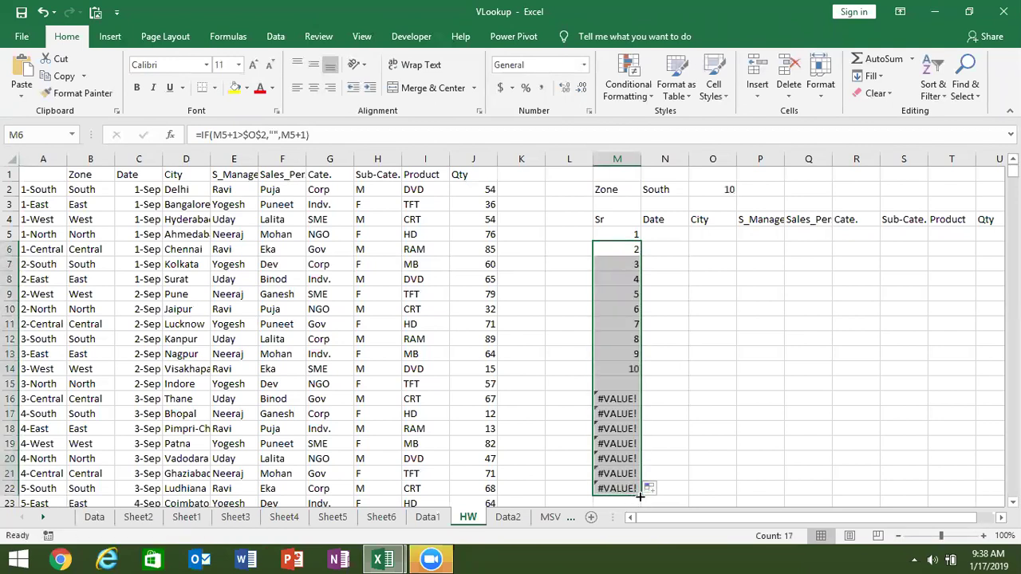
left_click(620, 443)
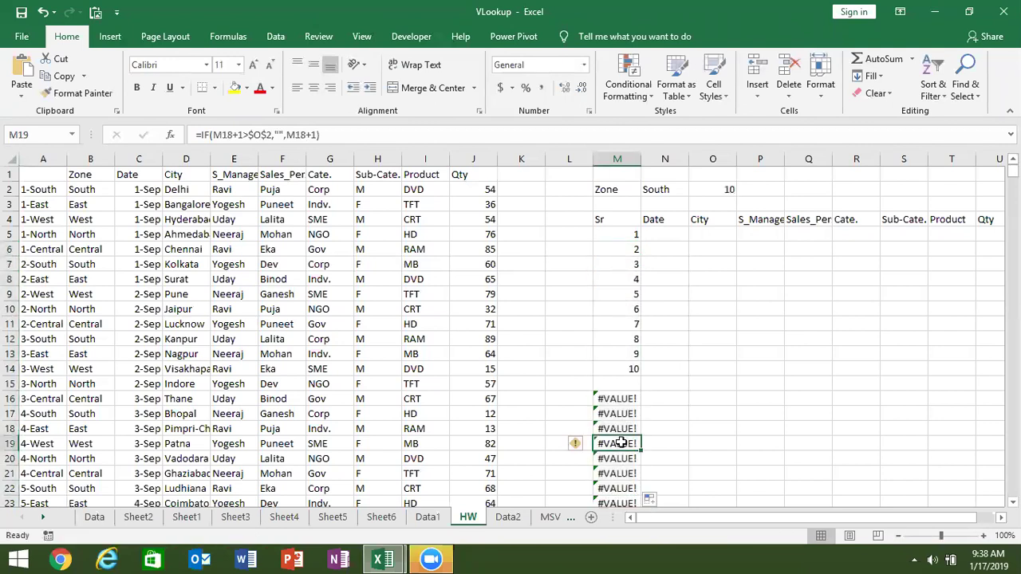
key("ctrl+Up")
key("Down")
key("Down")
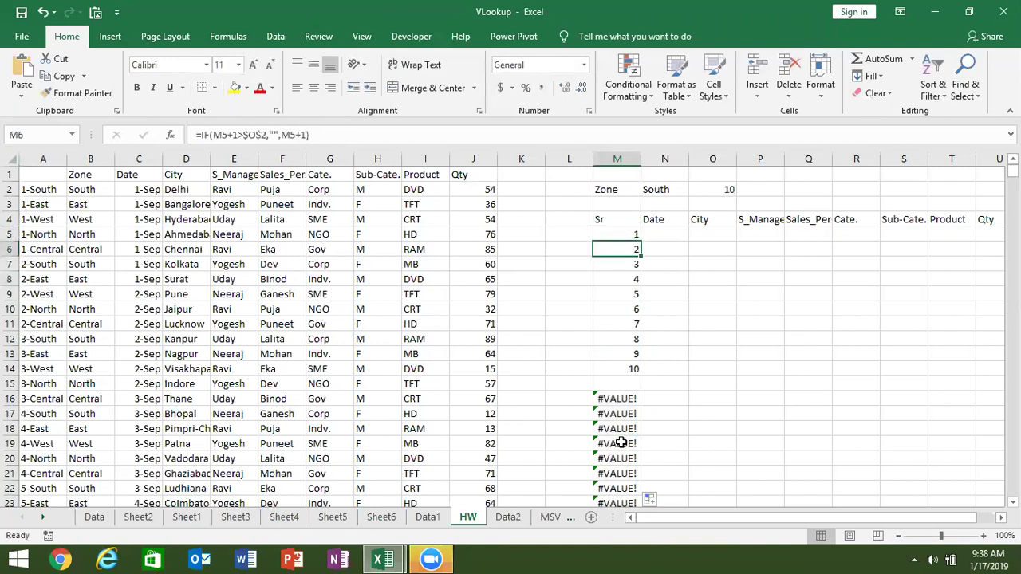
Wrap M6's formula in IFERROR(...,"") and accept Excel's correction
left_click(202, 137)
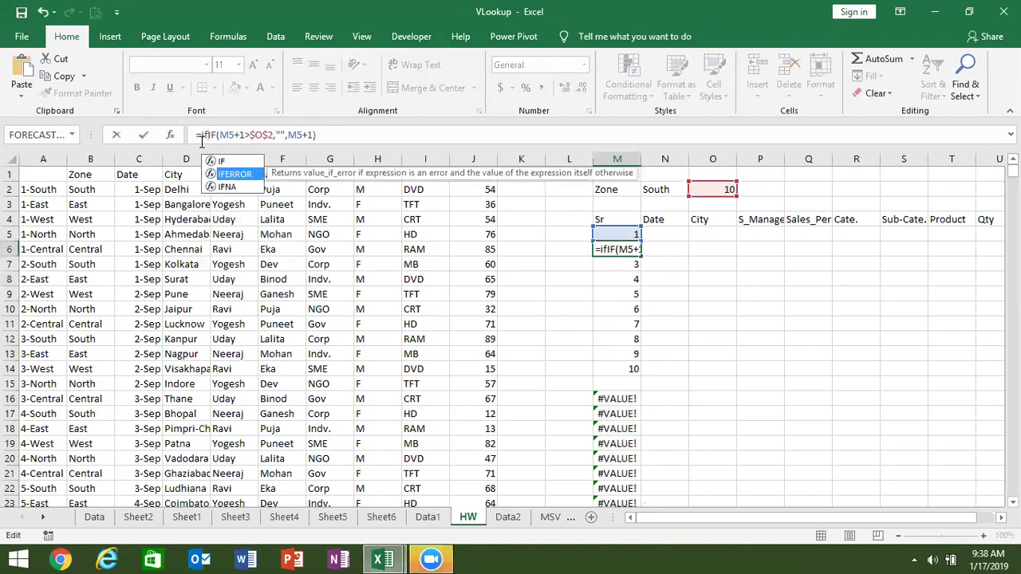
type("IFERROR(")
left_click(386, 134)
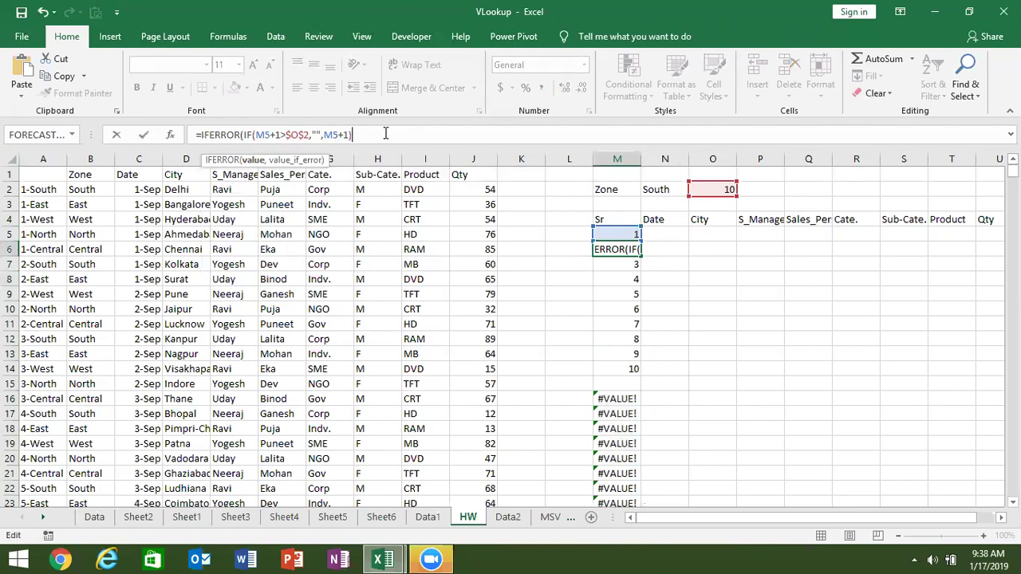
type(",\"\"")
key("Return")
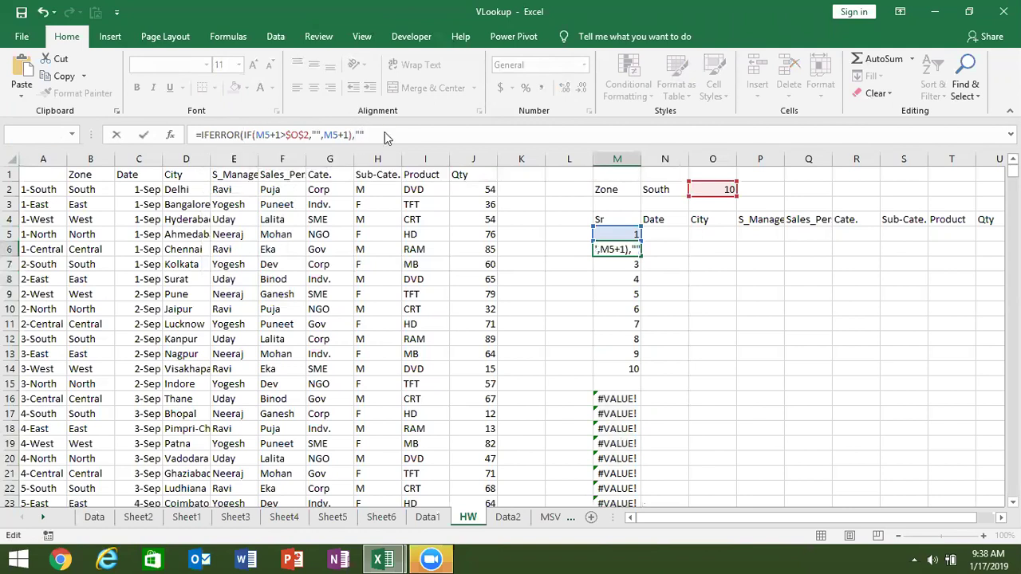
key("Return")
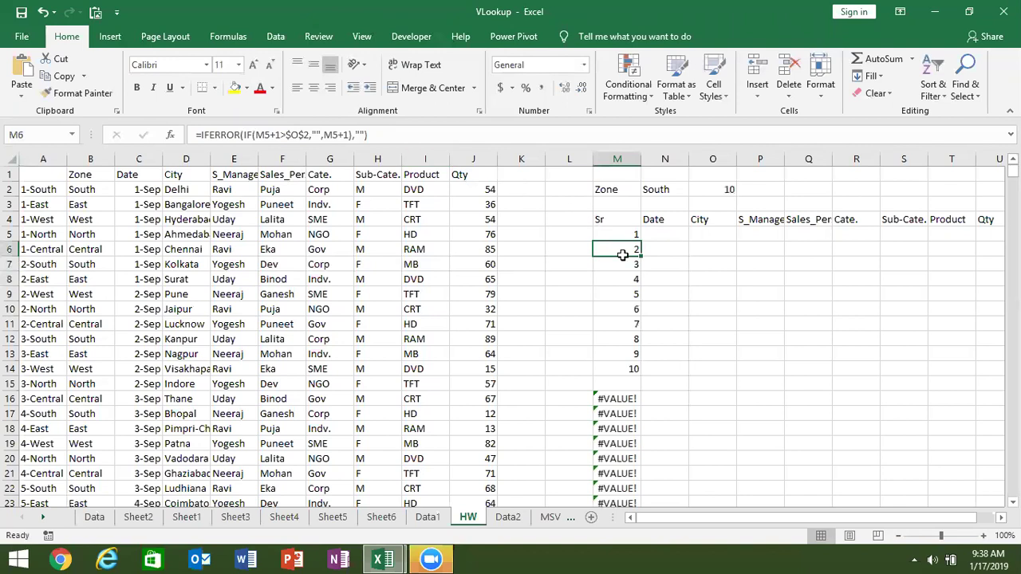
Fill the IFERROR formula down column M, checking it runs 1 to 10 then blanks
double_click(642, 256)
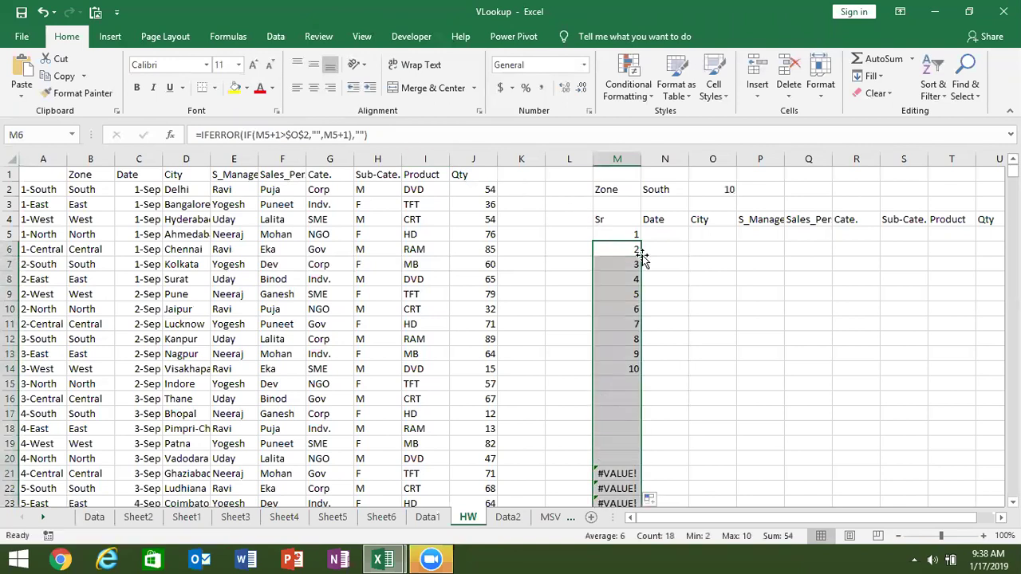
key("Down")
key("Down")
key("Down")
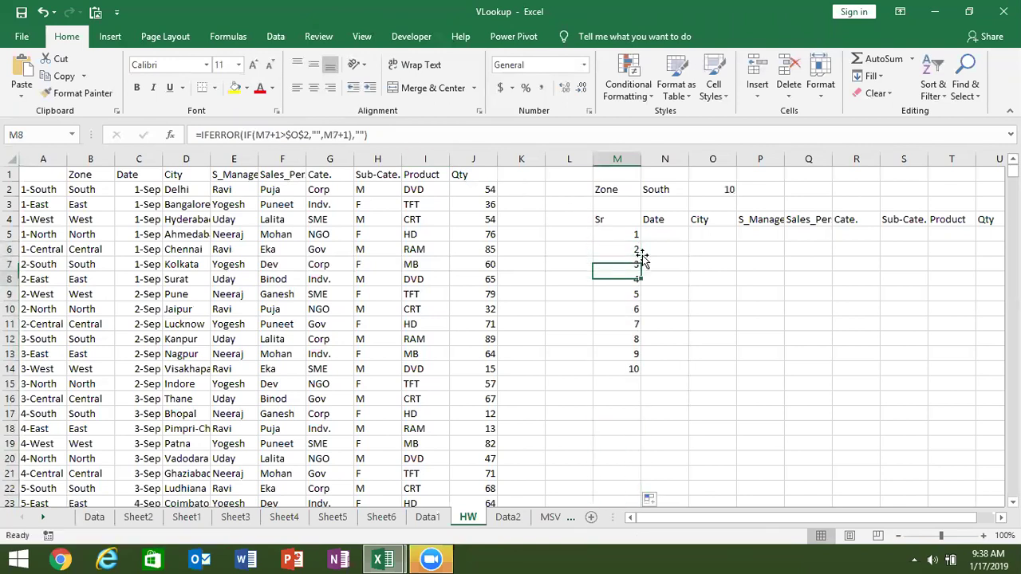
key("Up")
key("Up")
key("Up")
key("Up")
key("Up")
key("Up")
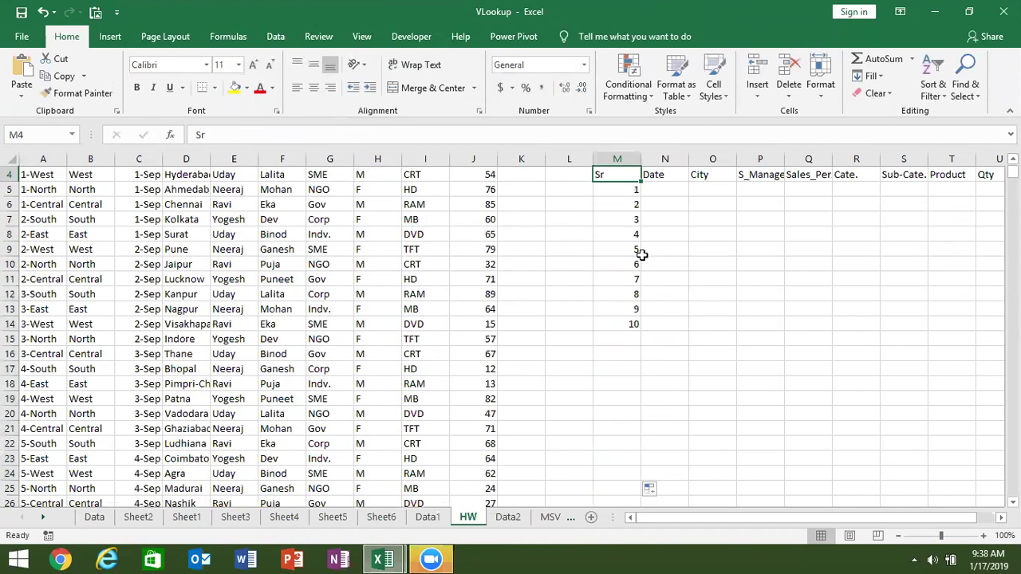
key("Up")
key("Up")
key("Up")
key("Down")
key("Down")
key("Down")
key("Up")
key("Right")
key("Up")
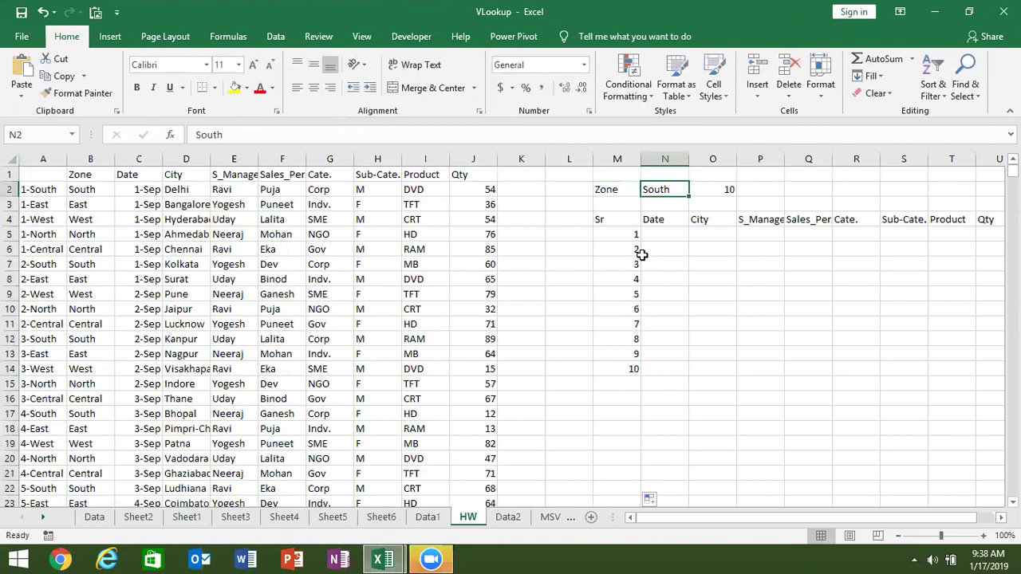
Change the zone criterion in N2 to East
type("Each")
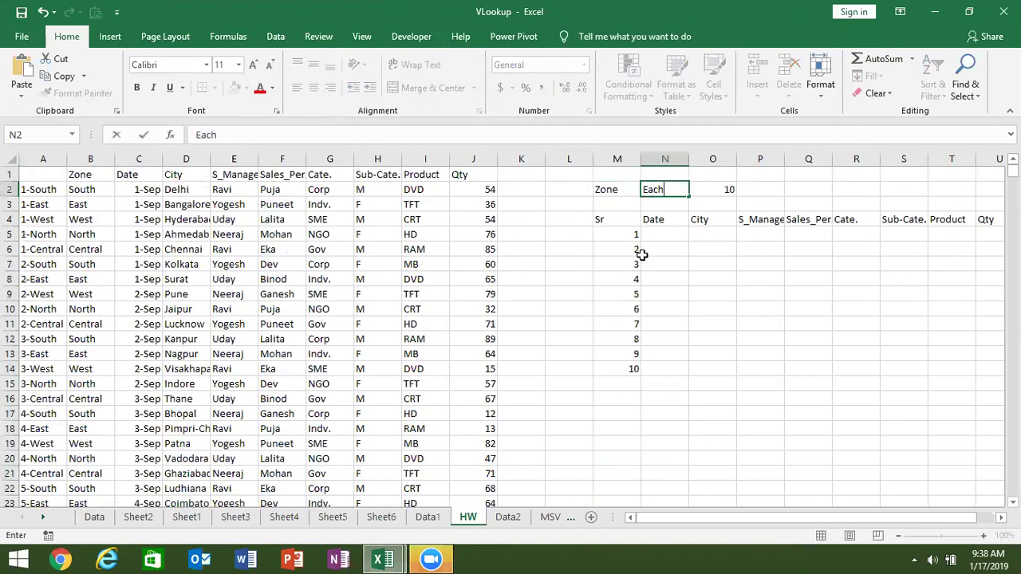
key("BackSpace")
key("BackSpace")
key("BackSpace")
type("ast")
key("Return")
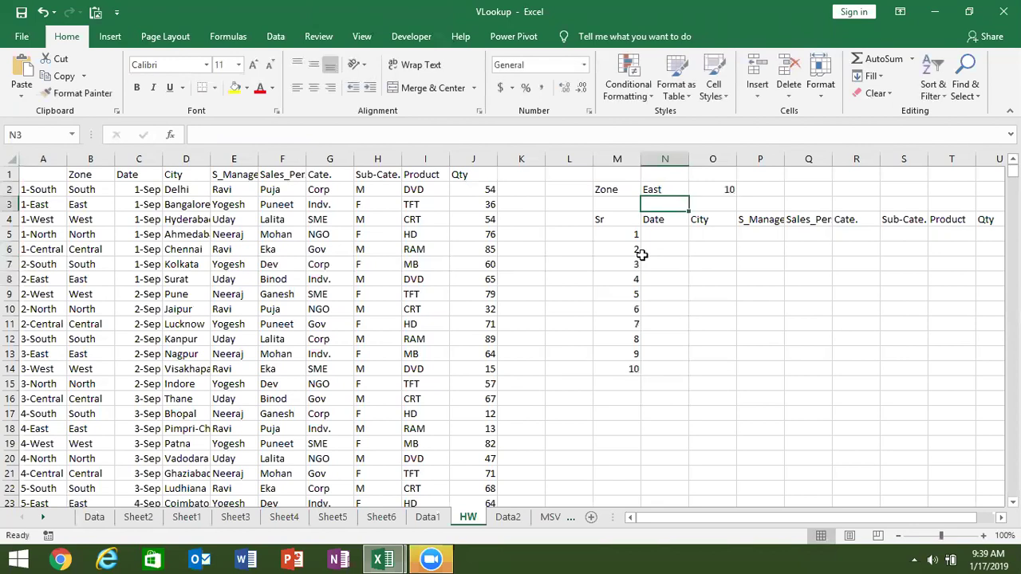
key("Up")
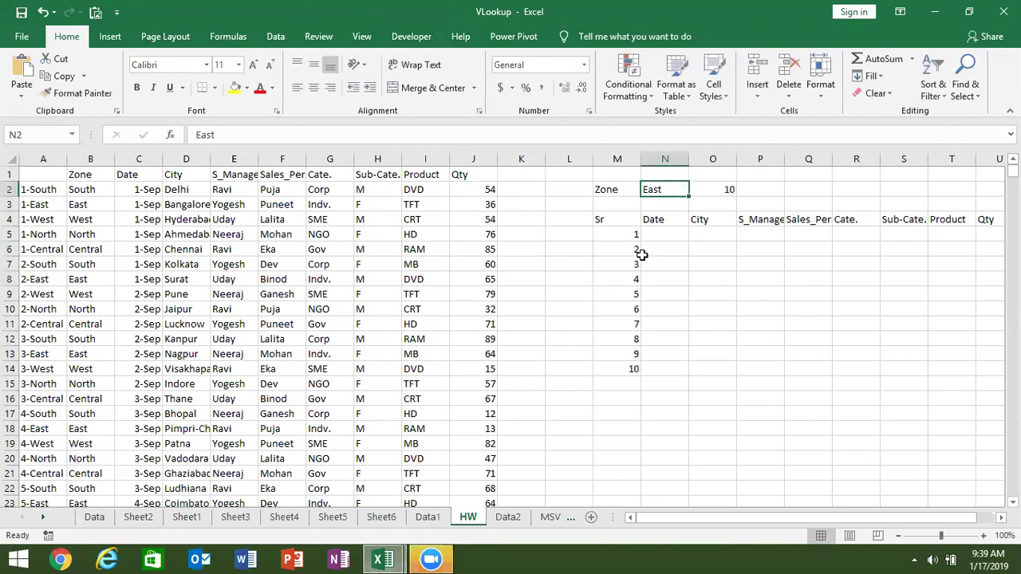
Try West, then settle on North in N2, giving a count of 9
type("West")
key("Return")
key("Up")
type("No")
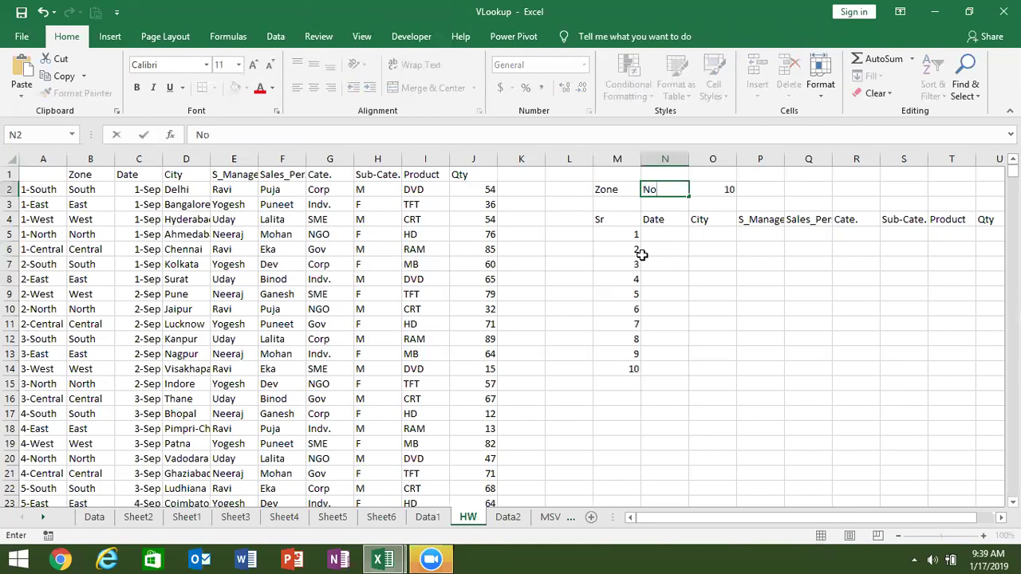
type("rth")
key("Return")
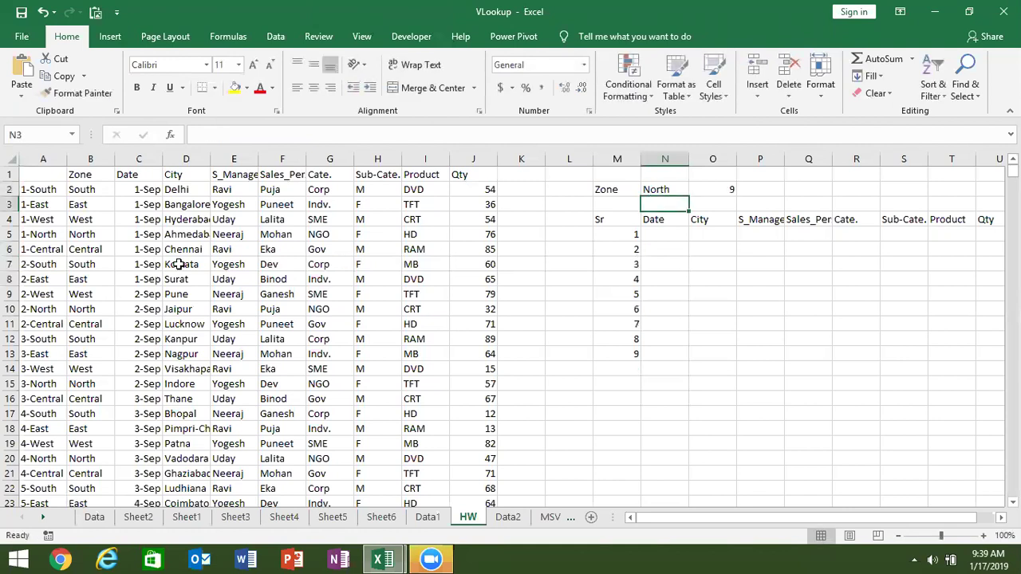
left_click(102, 190)
Paste South from B2 into several more Zone cells, including B14, B18, B22 and B33
key("ctrl+c")
key("Down")
key("Down")
key("Down")
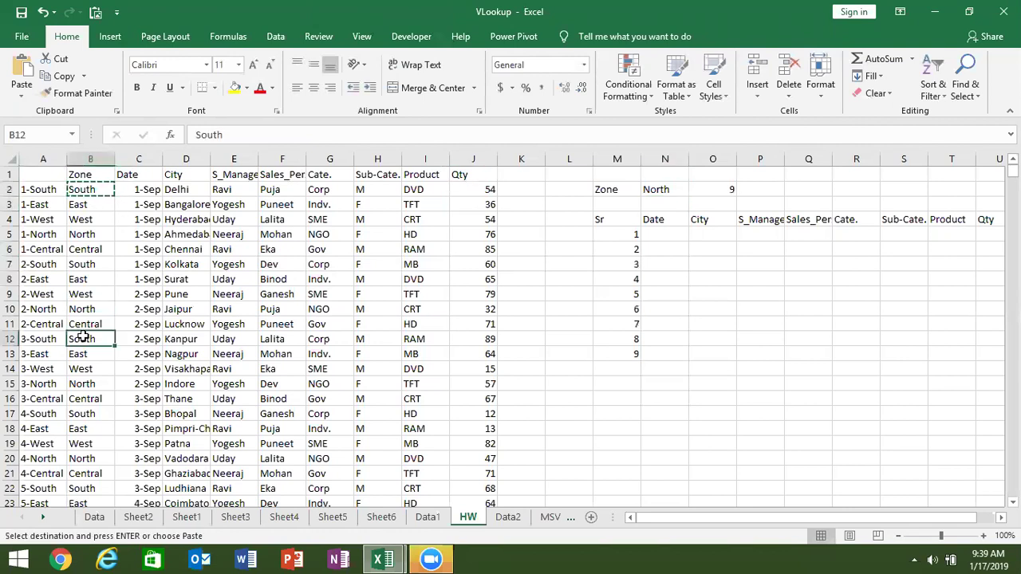
key("Right")
key("Down")
key("Down")
key("Left")
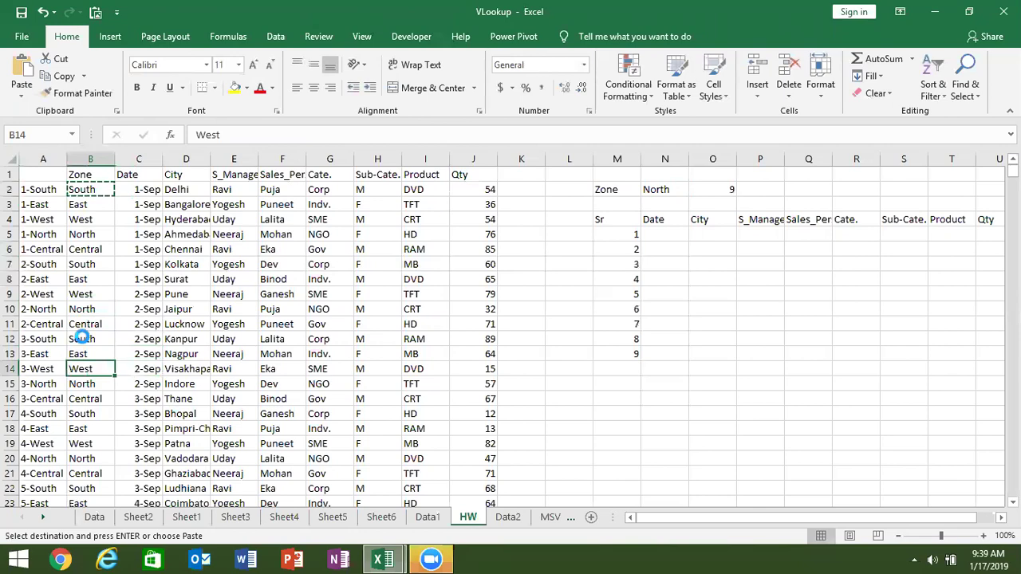
key("ctrl+v")
key("Down")
key("Down")
key("Down")
key("Down")
key("ctrl+v")
key("Down")
key("Down")
key("Down")
key("ctrl+v")
key("Down")
key("Down")
key("Down")
key("Down")
key("ctrl+v")
key("Down")
key("Down")
key("Down")
key("ctrl+v")
key("Down")
key("Down")
key("Down")
key("Down")
key("ctrl+v")
key("Up")
key("ctrl+Up")
key("Escape")
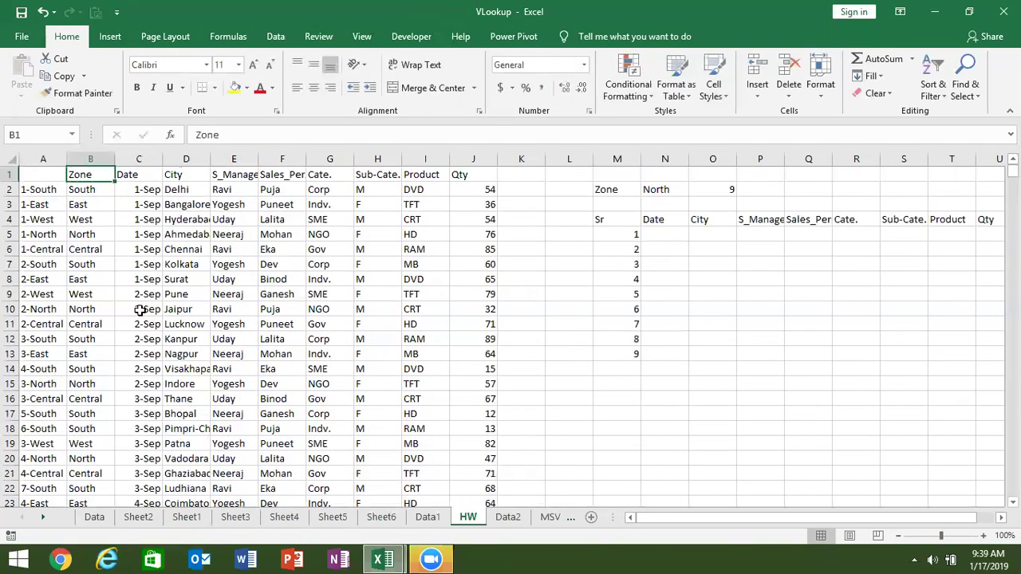
Test the zone criterion in N2 as South, then set it back to North
left_click(652, 193)
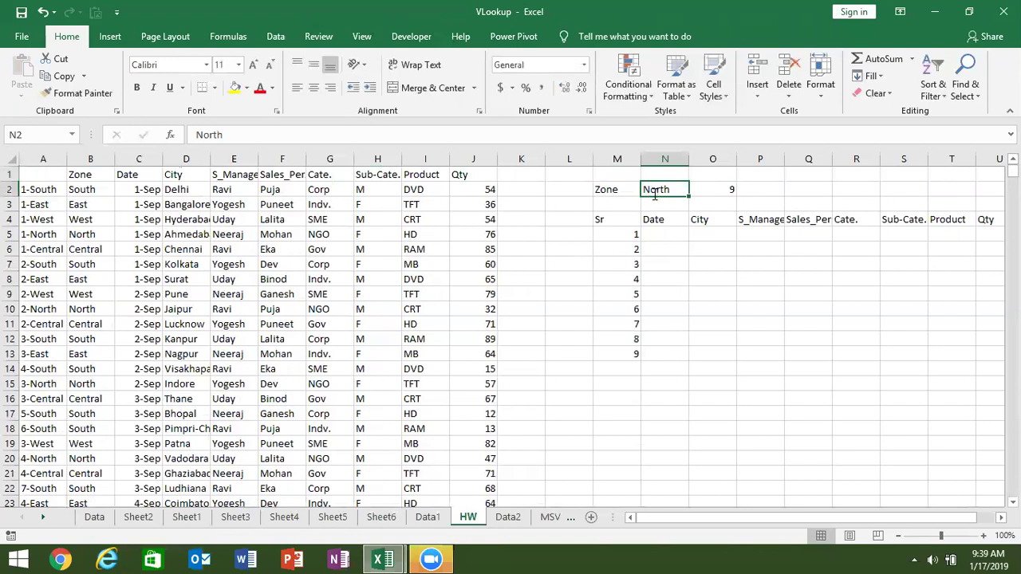
type("South")
key("Return")
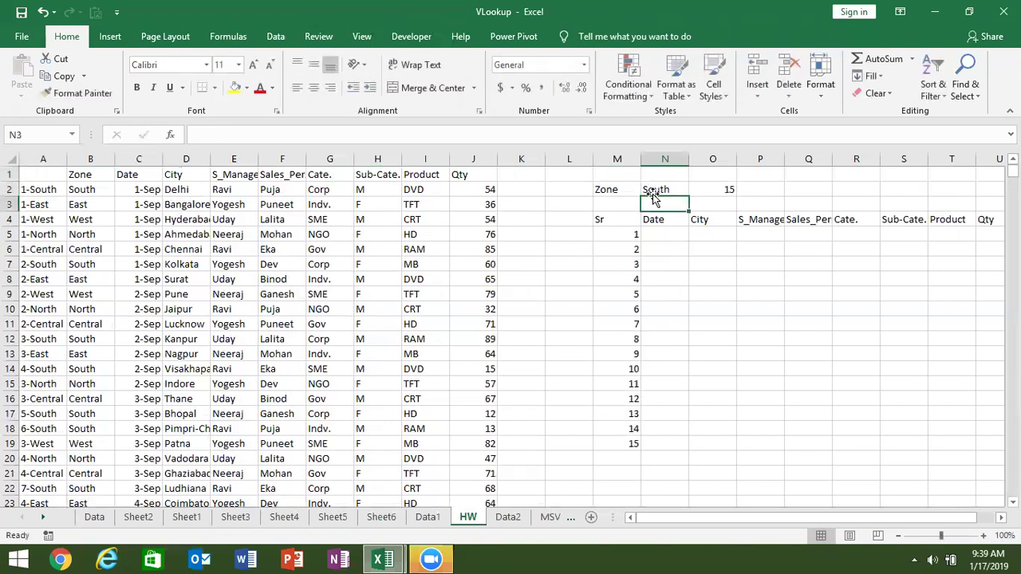
left_click(653, 192)
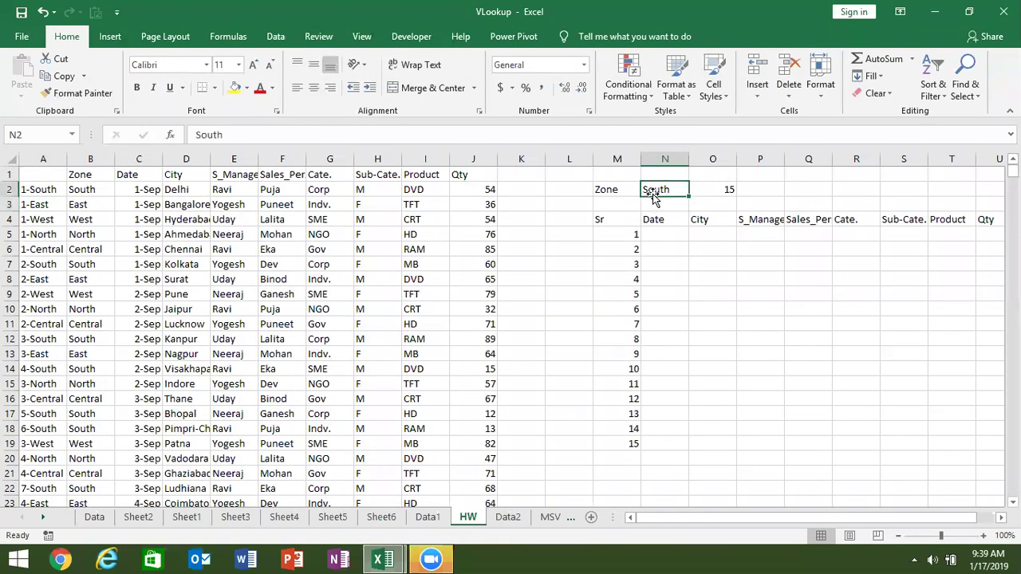
type("North")
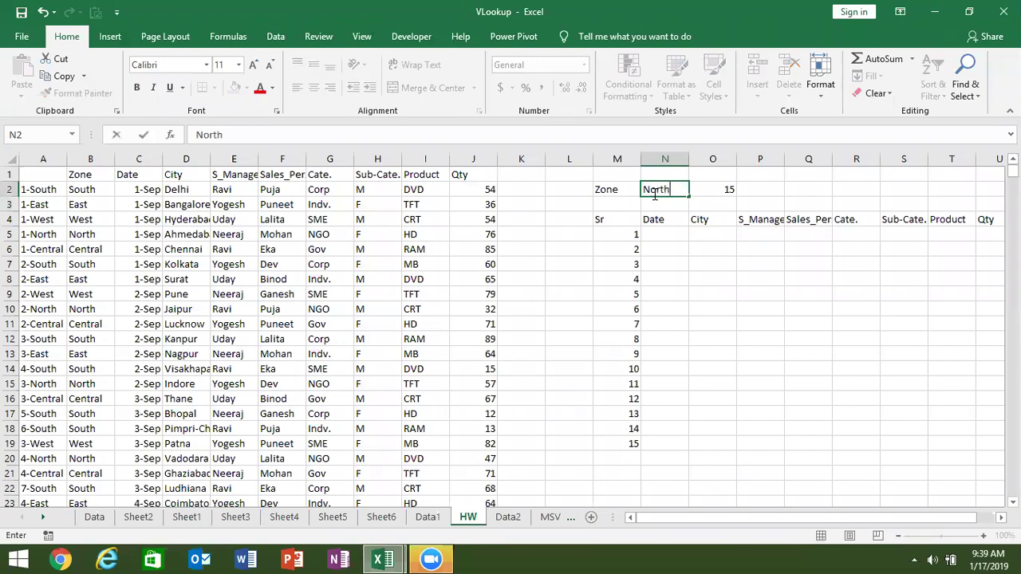
key("Return")
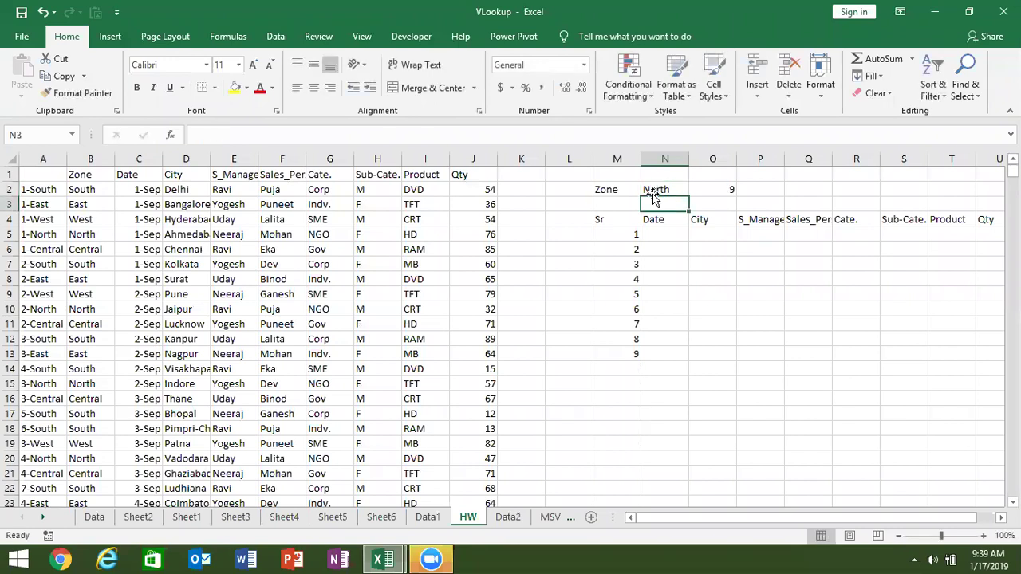
Leave the zone at North and inspect the COUNTIF record count formula in O2
left_click(653, 192)
type("N")
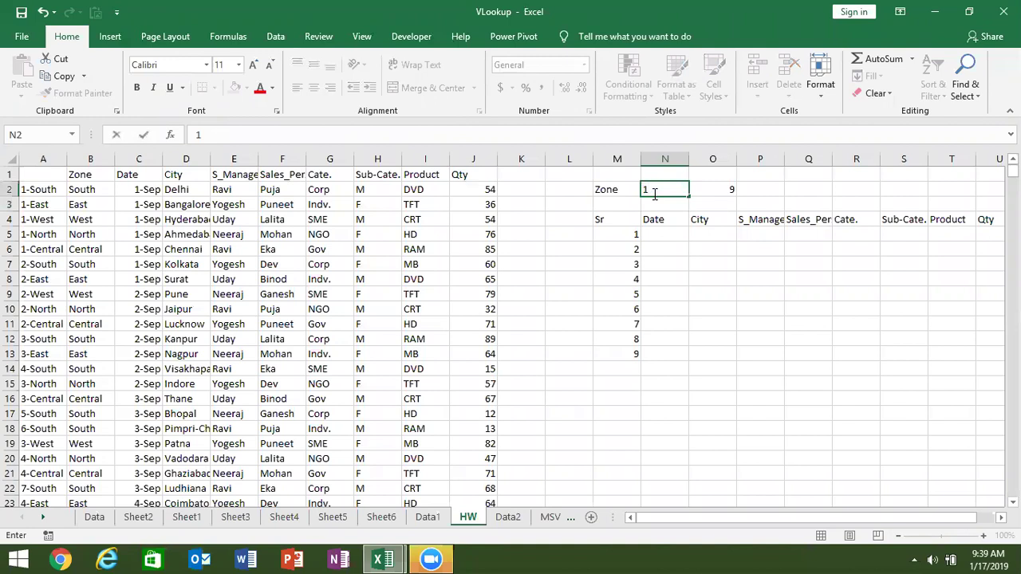
key("Escape")
type("Ea")
key("Escape")
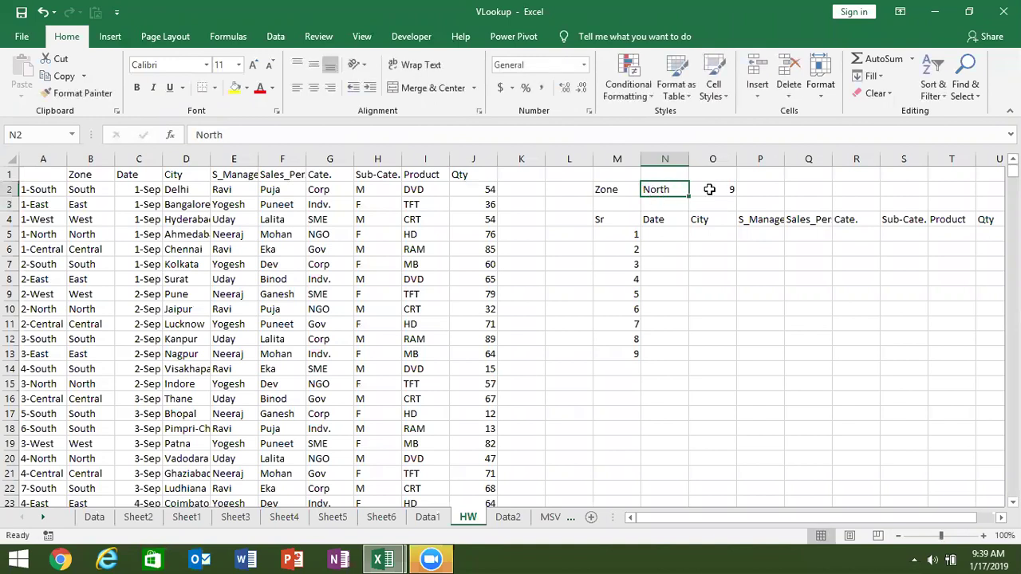
left_click(715, 189)
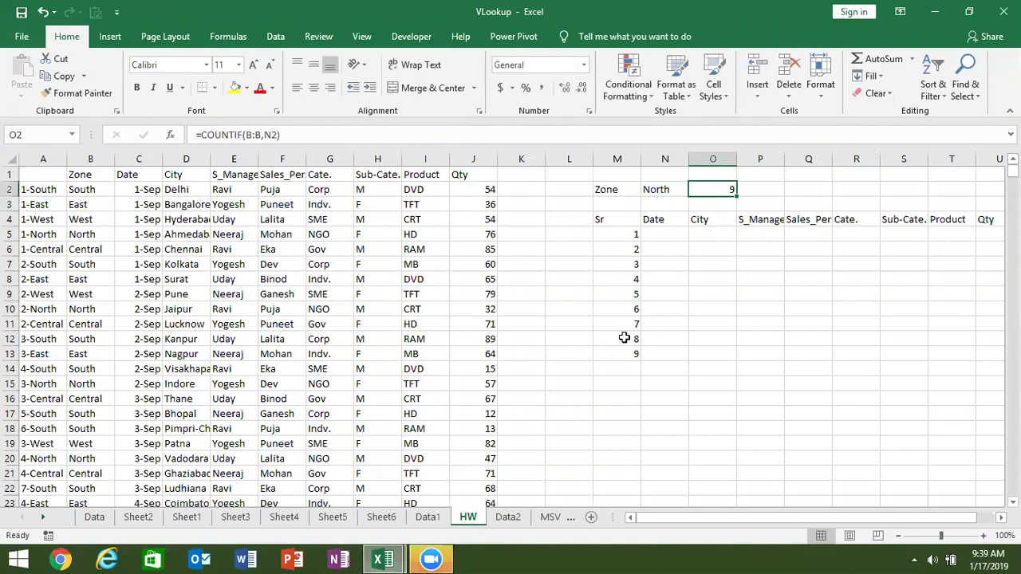
Enter a VLOOKUP in N5 keyed on M5&"-" against columns A:J
left_click(667, 235)
type("=")
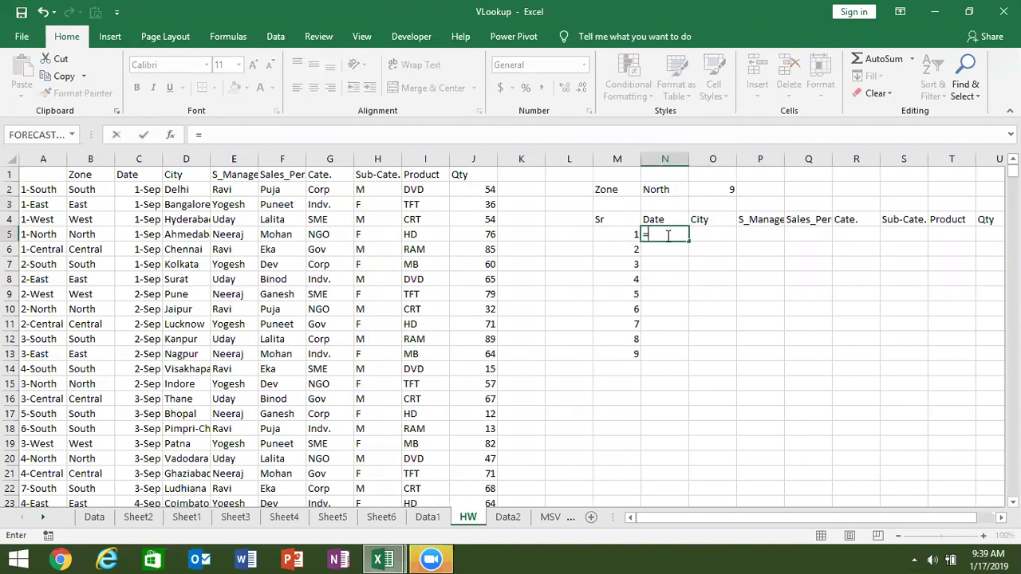
type("vl")
key("Tab")
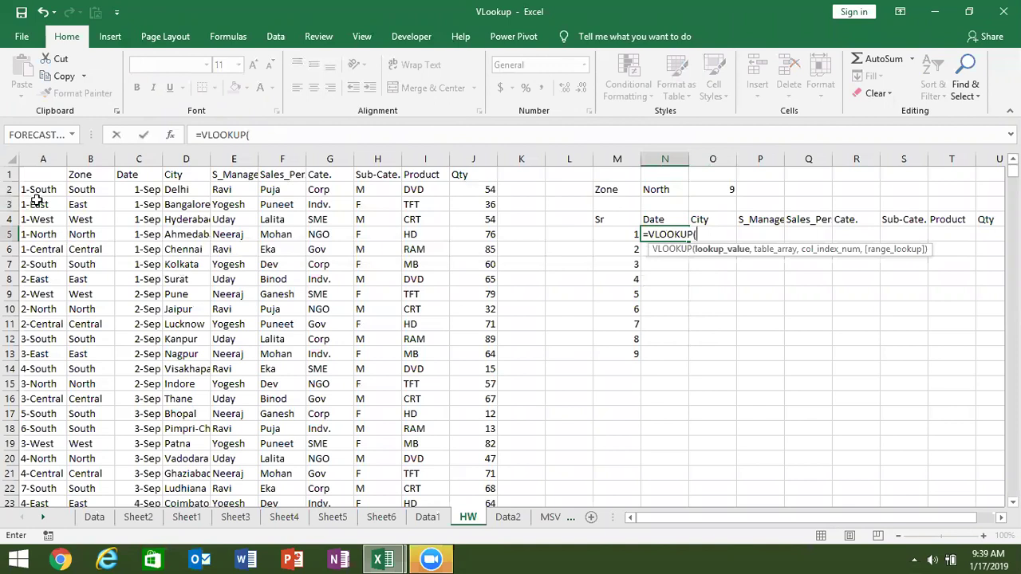
left_click(599, 234)
type("&\"-\"")
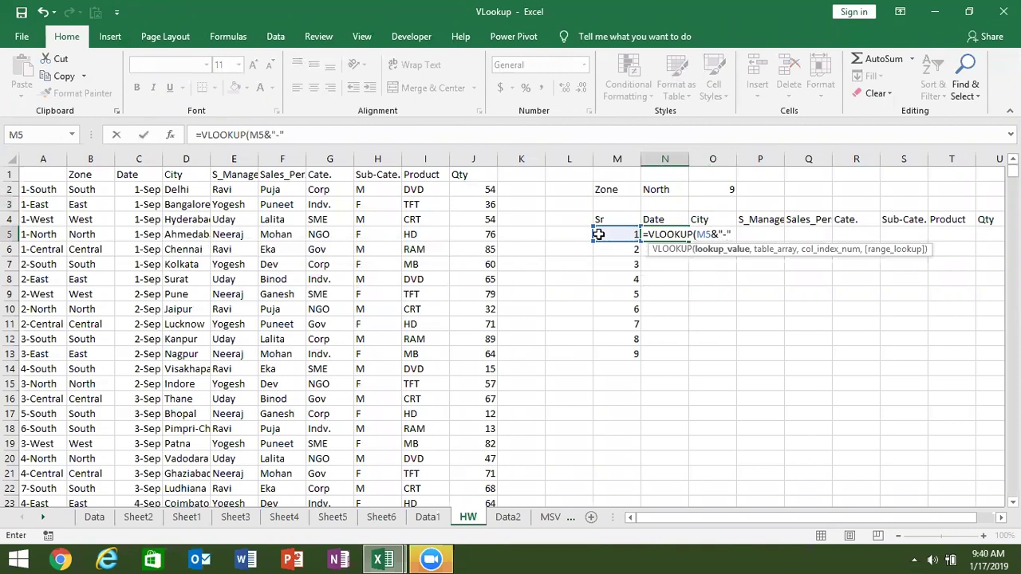
type("&")
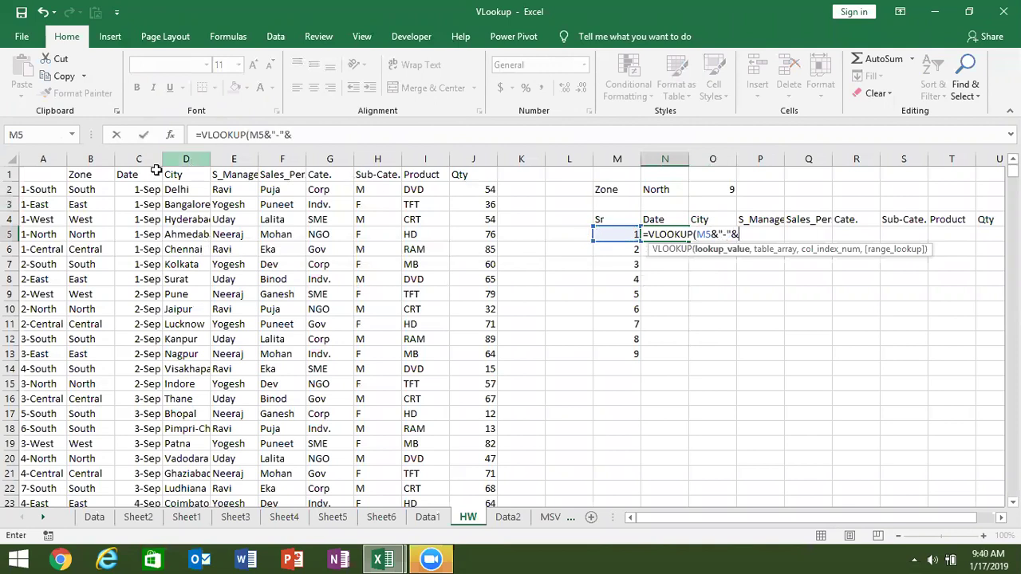
left_click_drag(32, 157, 282, 158)
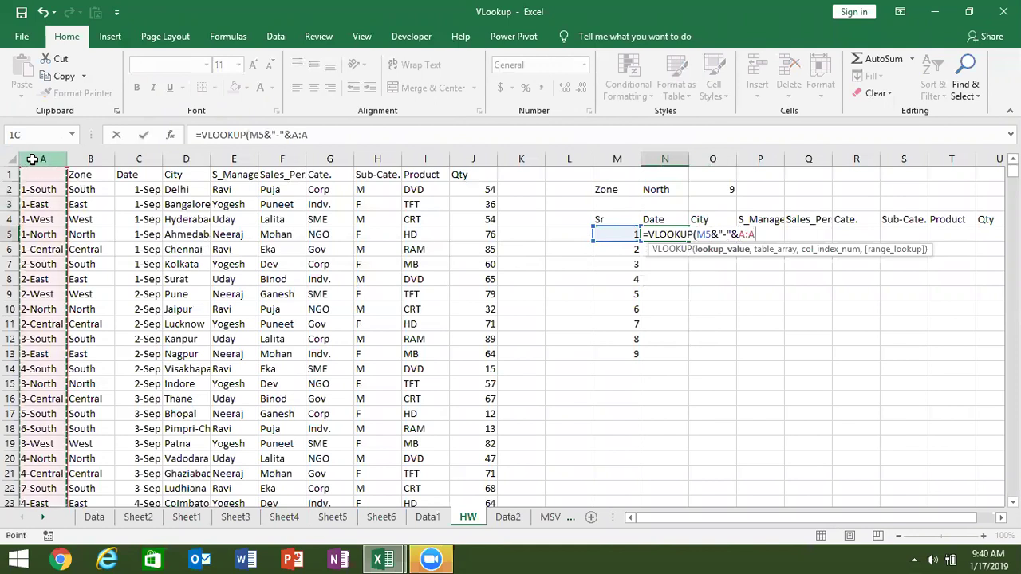
left_click_drag(320, 195, 459, 206)
type(",3,0")
key("Return")
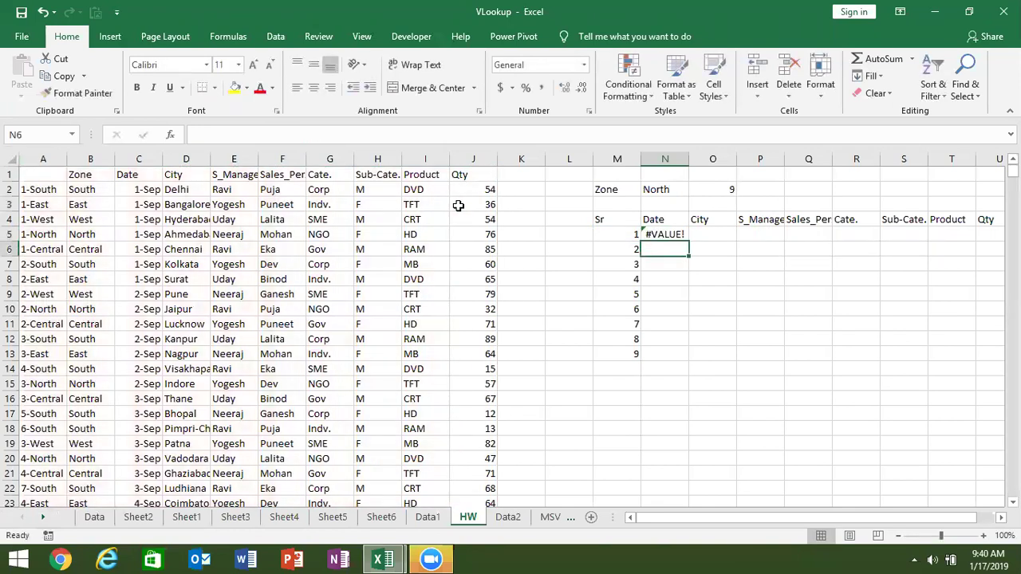
Review N5's #VALUE! formula, then clear the cell to start over
key("Up")
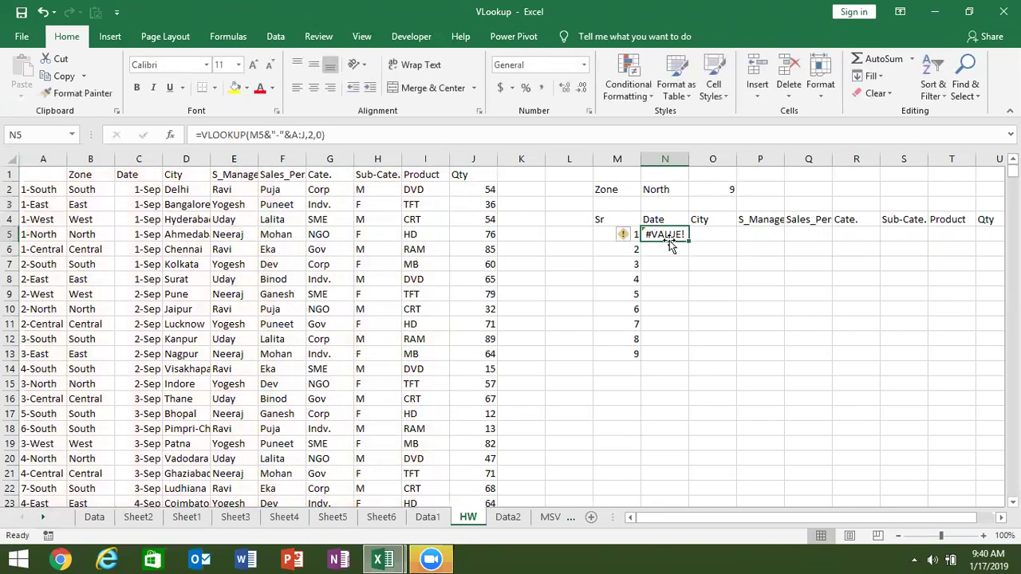
double_click(671, 234)
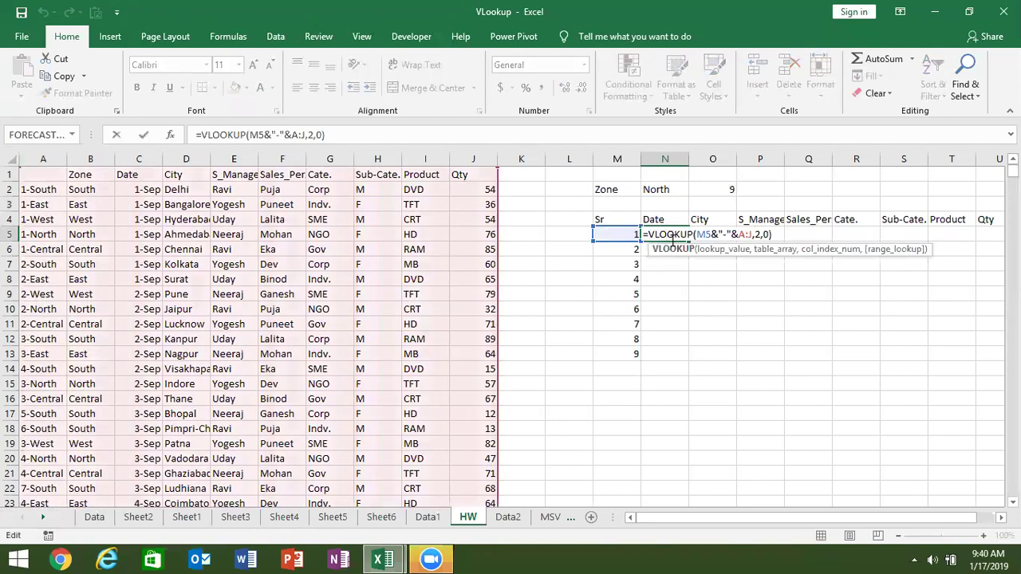
left_click(732, 234)
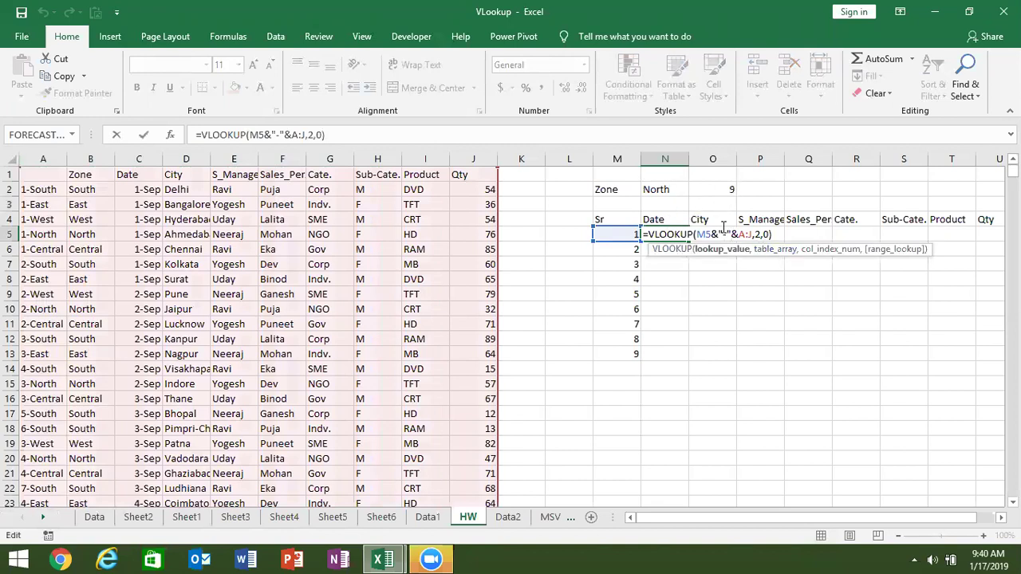
key("Escape")
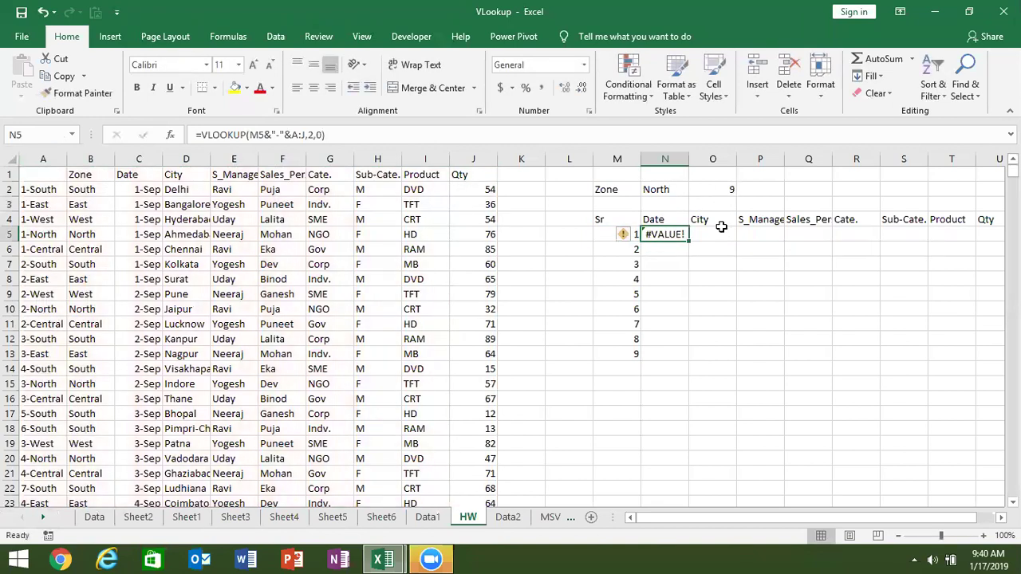
key("Delete")
Rebuild N5 as =VLOOKUP(M5&"-"&N2,A:J, combining the Sr number and zone
type("=vl")
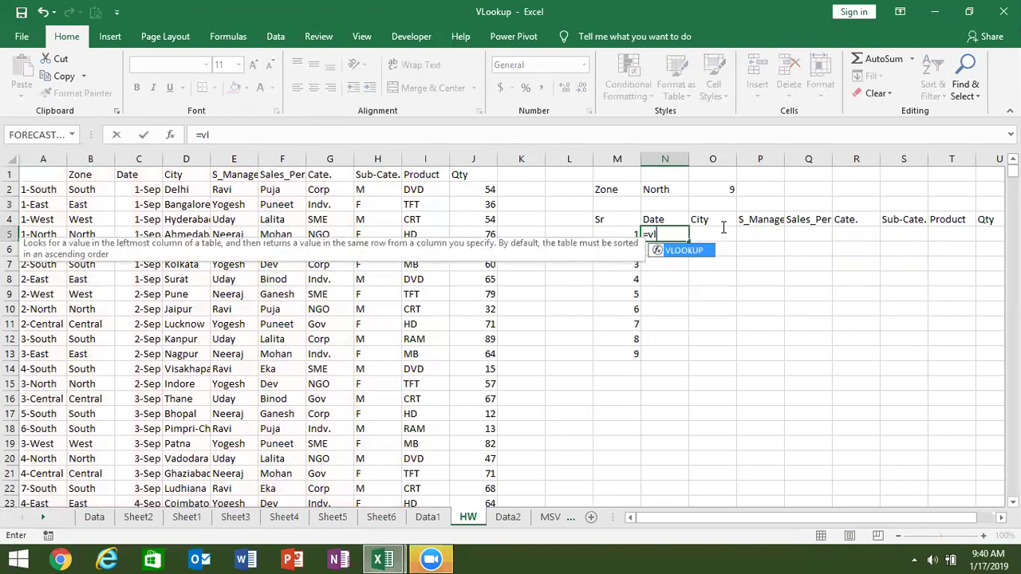
key("Tab")
key("Left")
type("&")
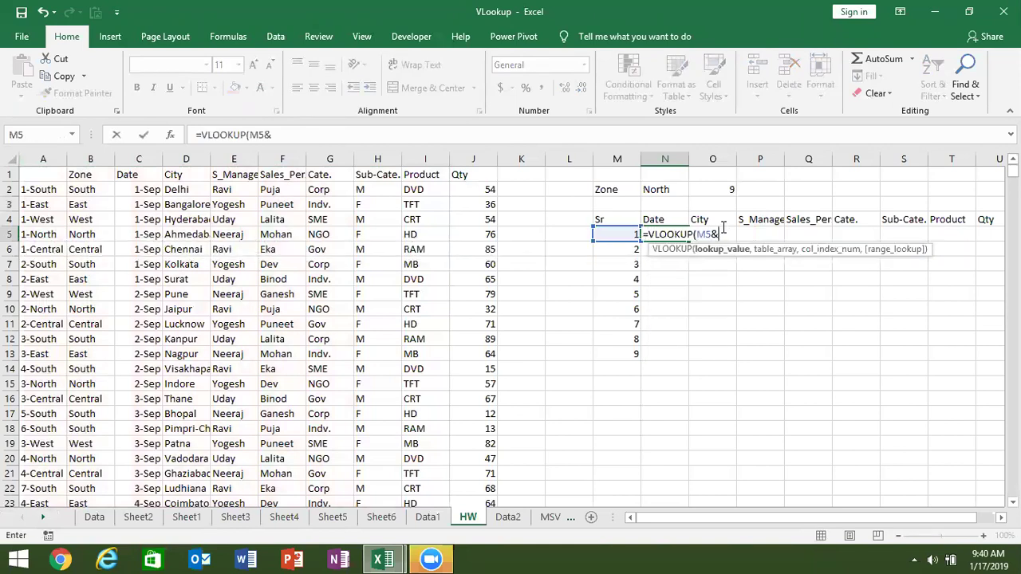
type("\"-\"")
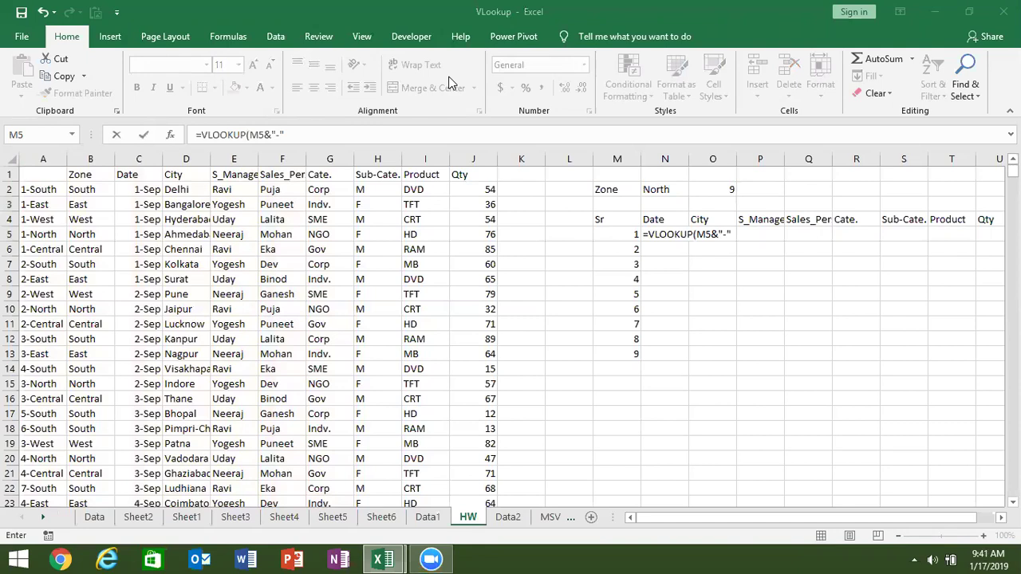
left_click(736, 233)
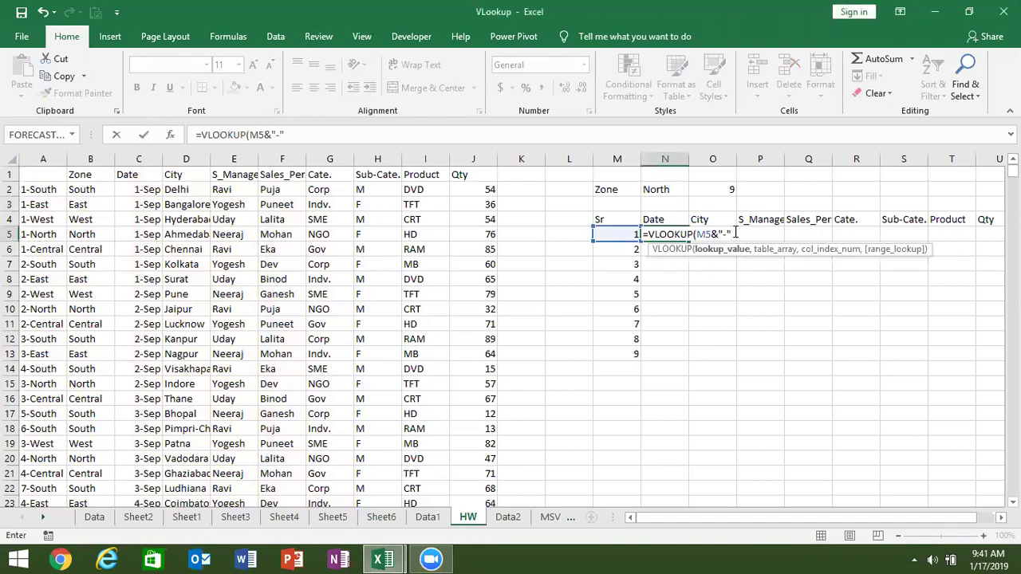
type("&")
left_click(662, 190)
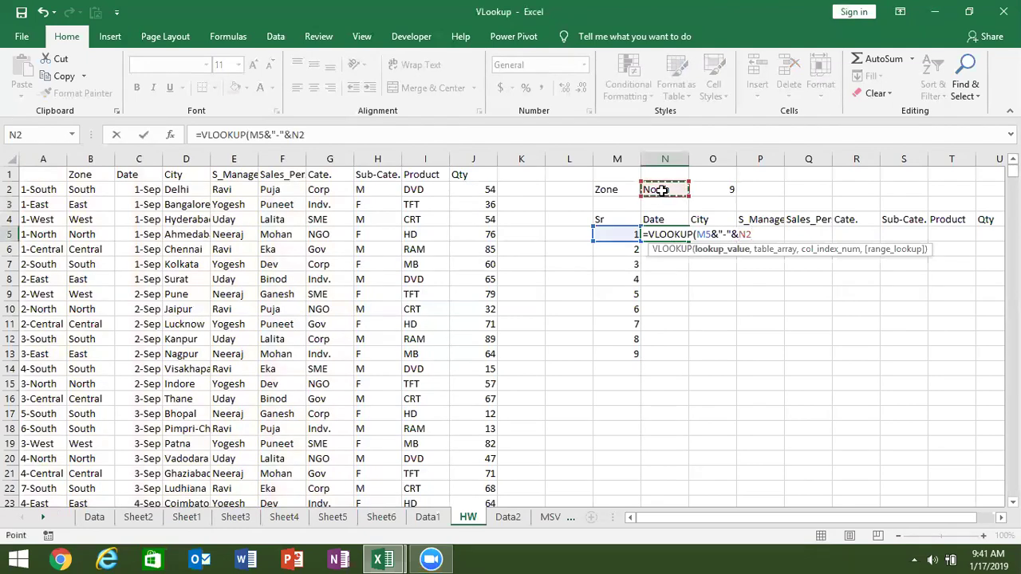
type(",")
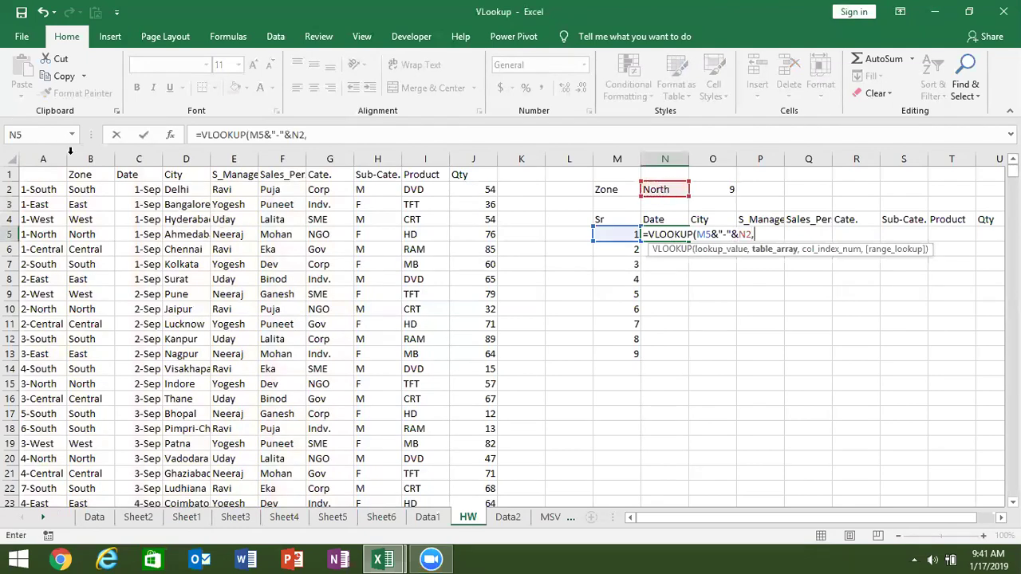
left_click_drag(50, 151, 463, 204)
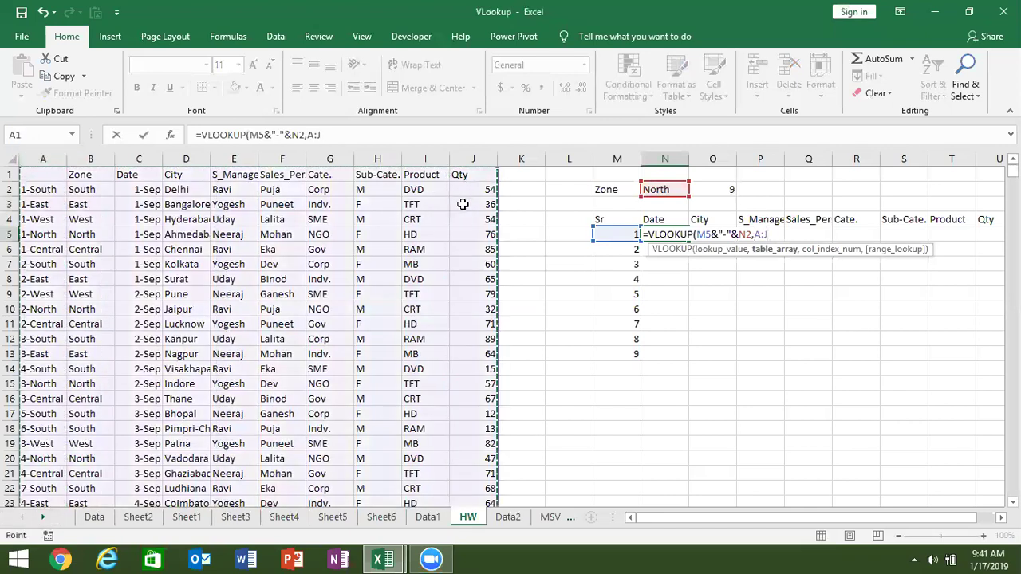
type(",")
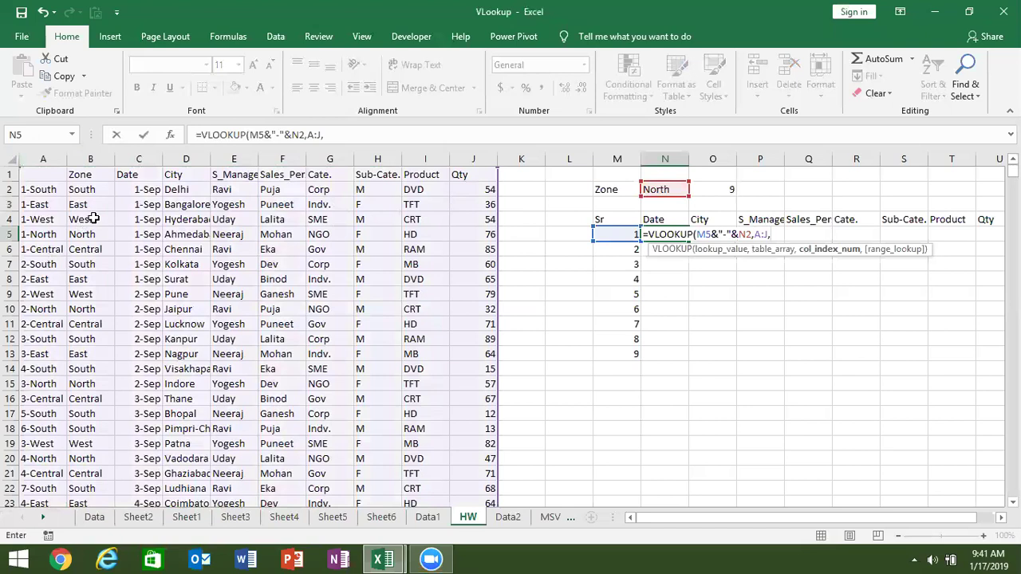
Finish N5 with MATCH(N4,1:1,0) as column index and exact match, returning 43344
type("MA")
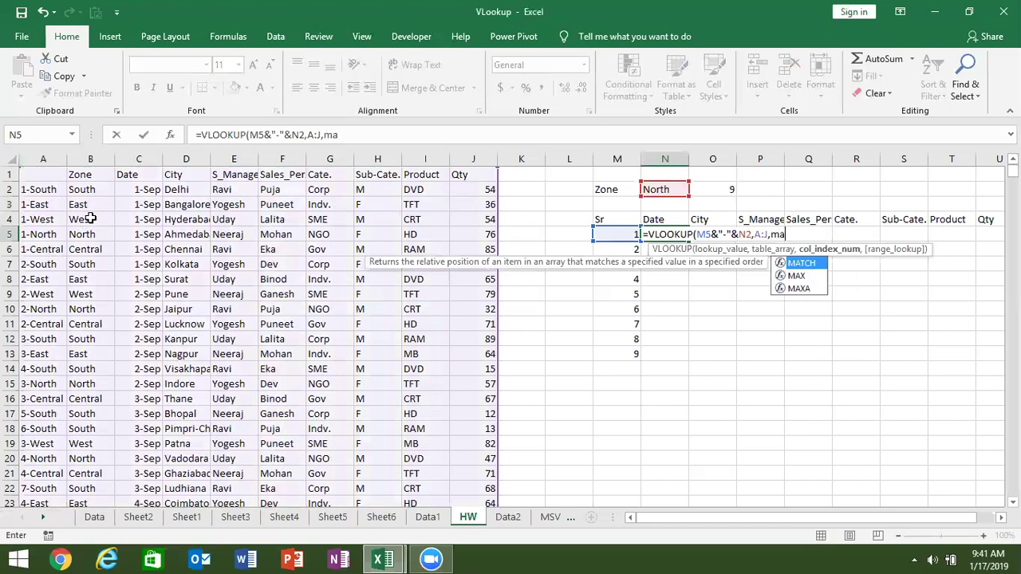
type("TCH(")
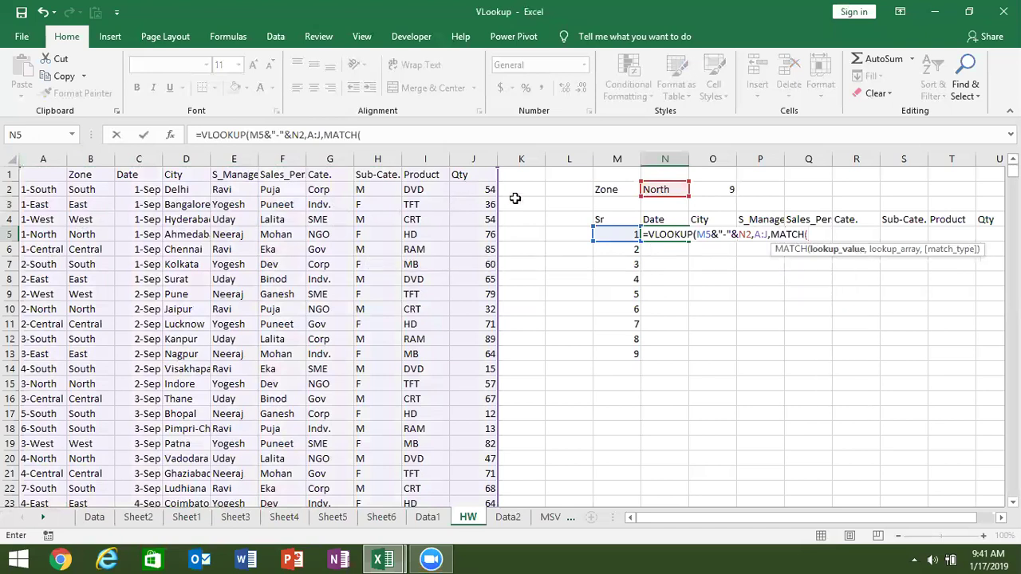
left_click(663, 220)
type(",")
left_click(11, 174)
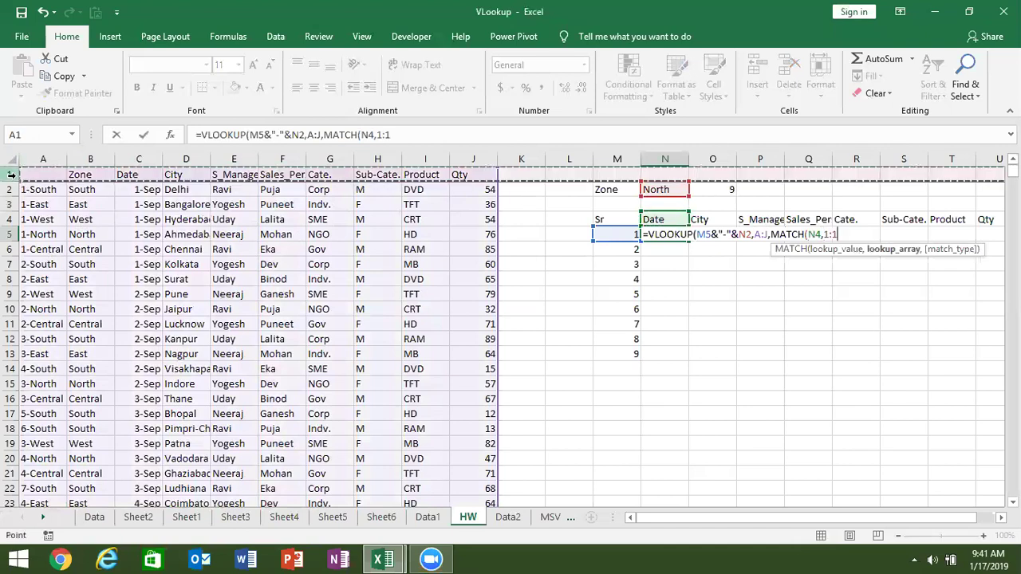
type(",0")
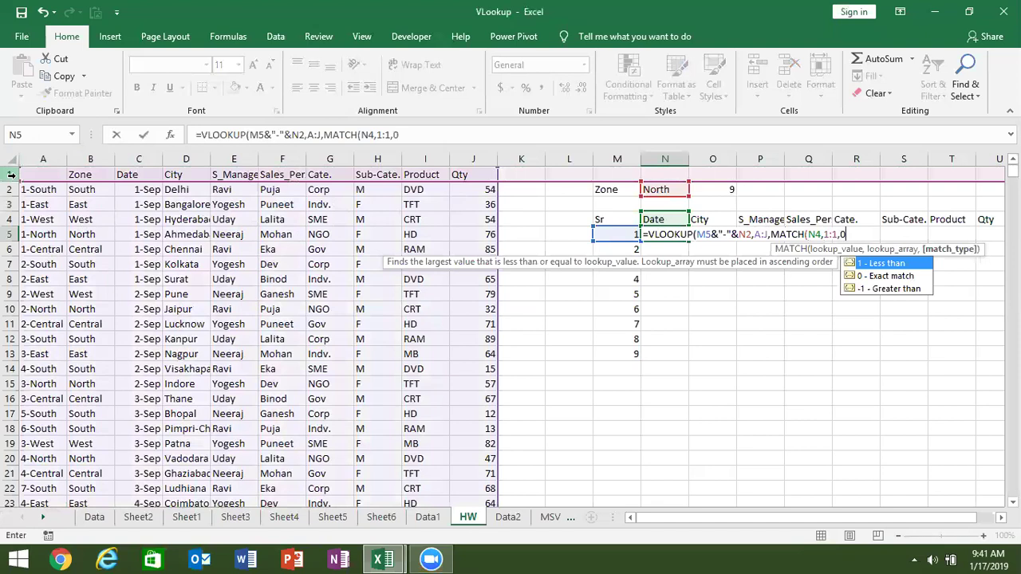
type(")")
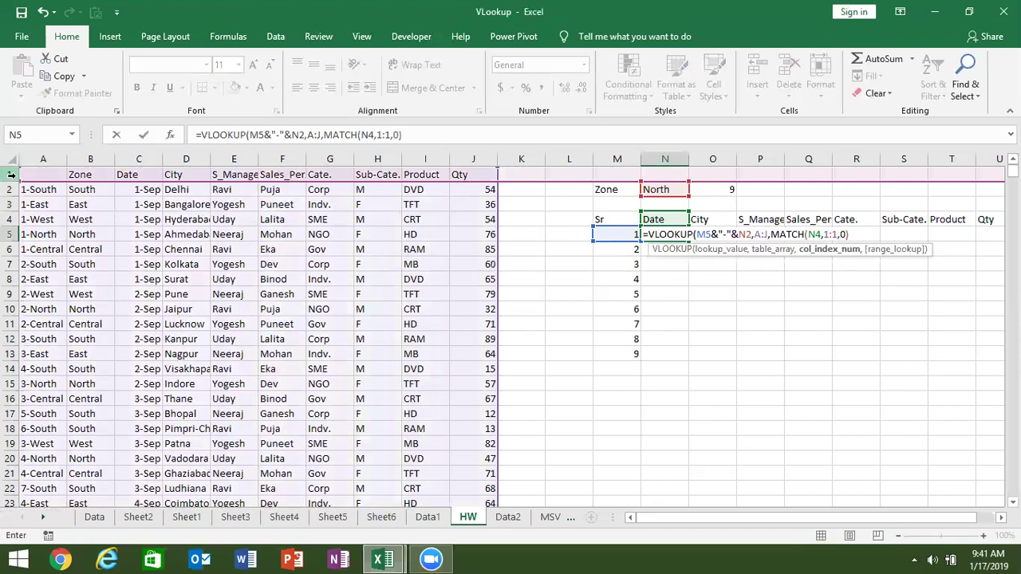
type(",")
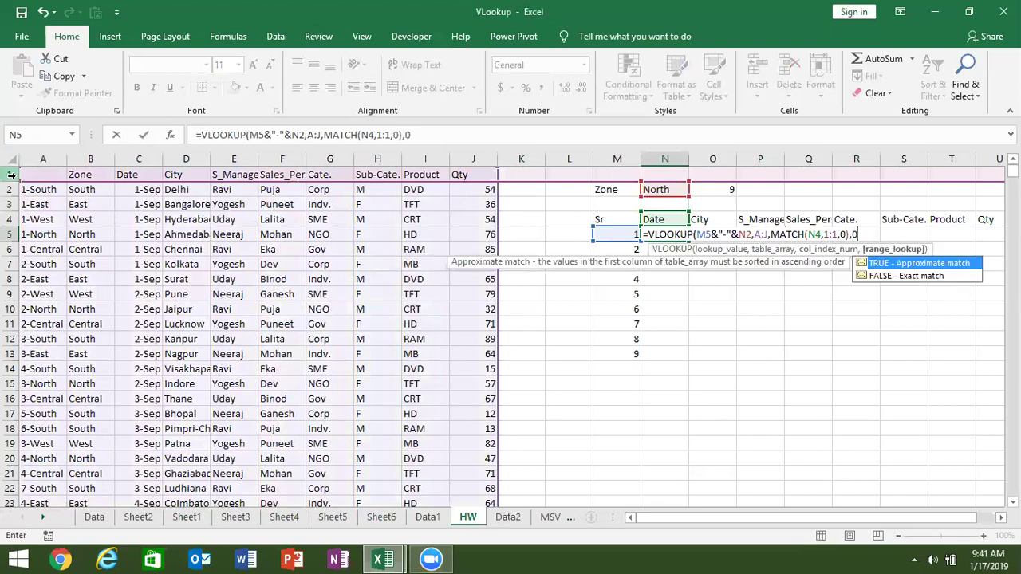
type("0)")
key("ctrl+Return")
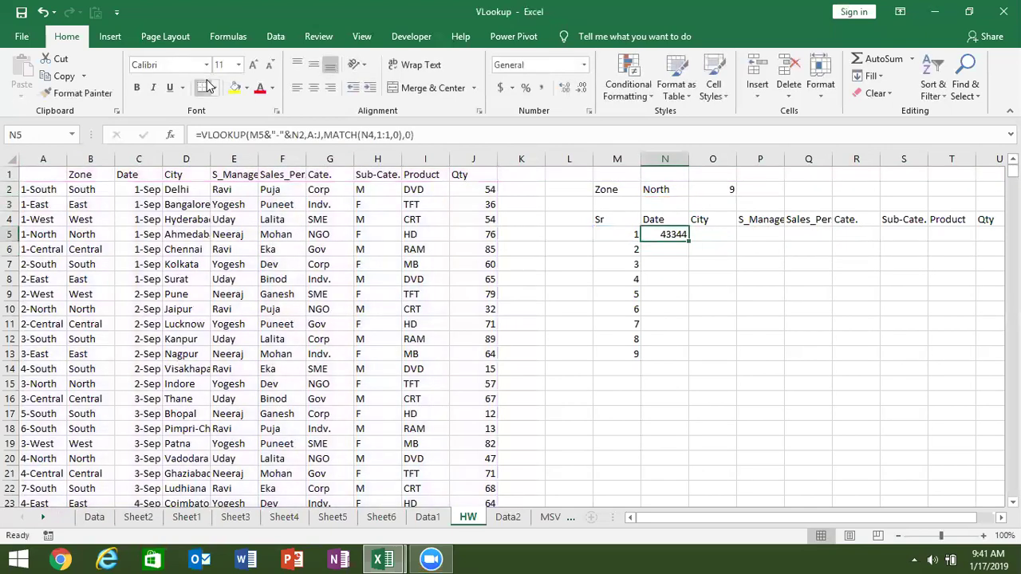
Wrap N5's VLOOKUP in IFERROR(...,"") so lookup errors display blank
left_click(202, 134)
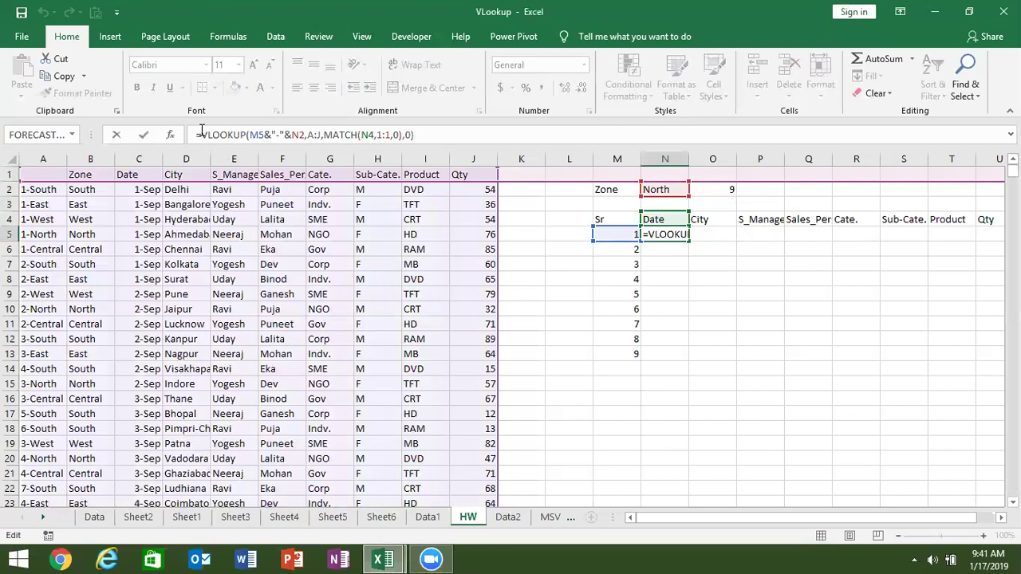
type("if")
key("Down")
key("Tab")
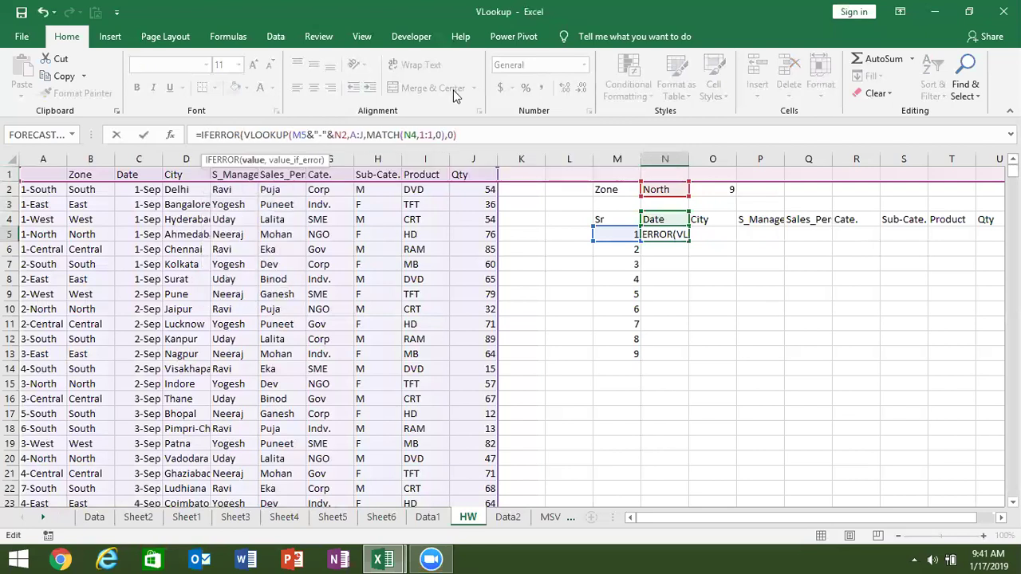
left_click(457, 135)
type(",\"\")")
key("Return")
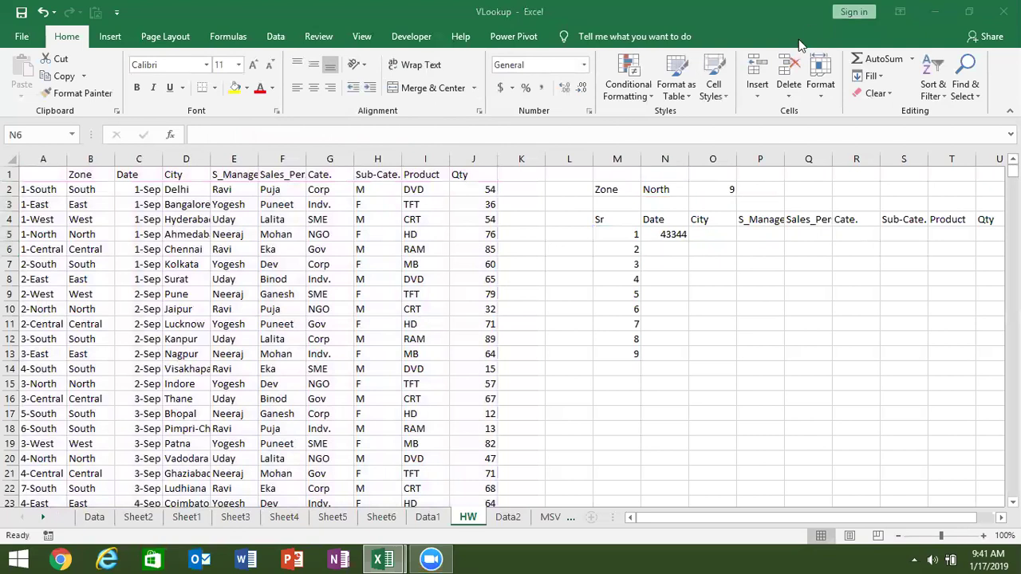
Anchor N5's references as $M5, $N$2, $A:$J, N$4 and $1:$1
left_click(660, 233)
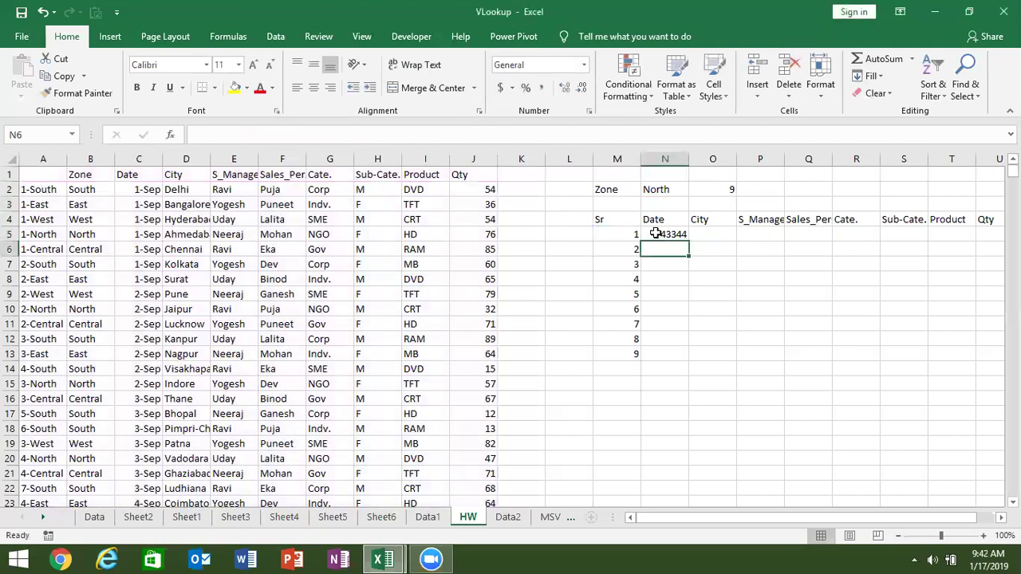
double_click(661, 234)
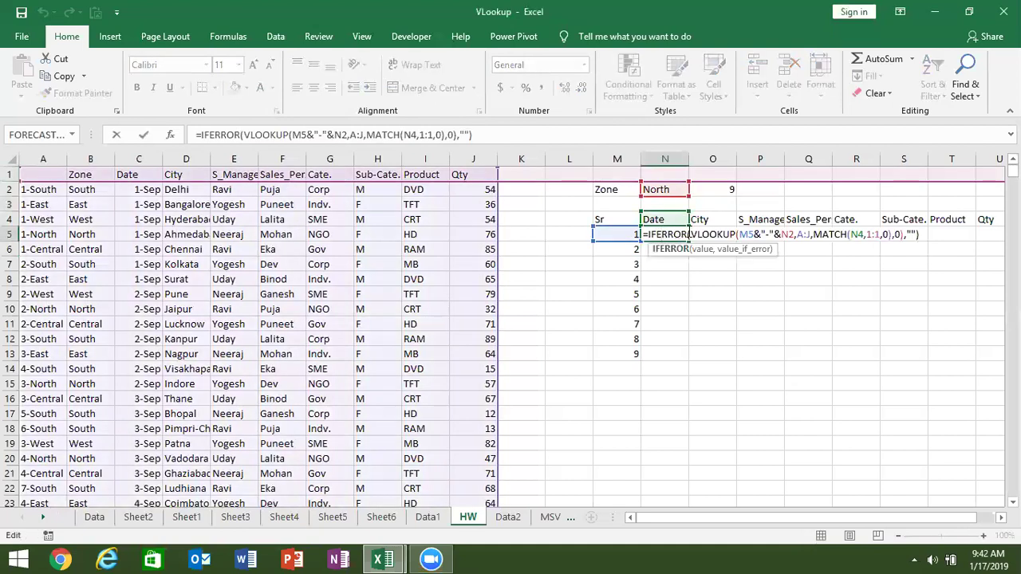
left_click(740, 234)
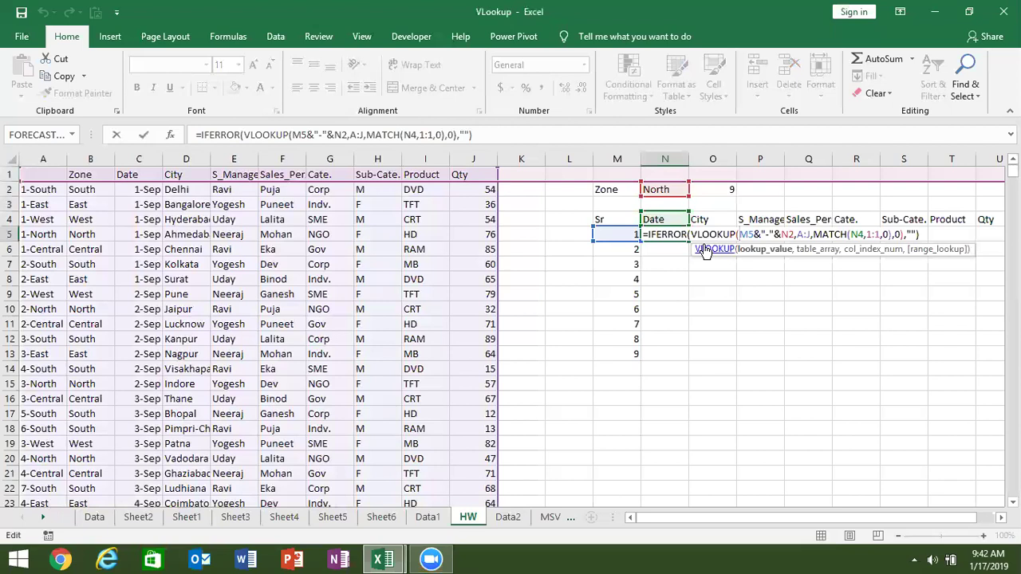
type("$")
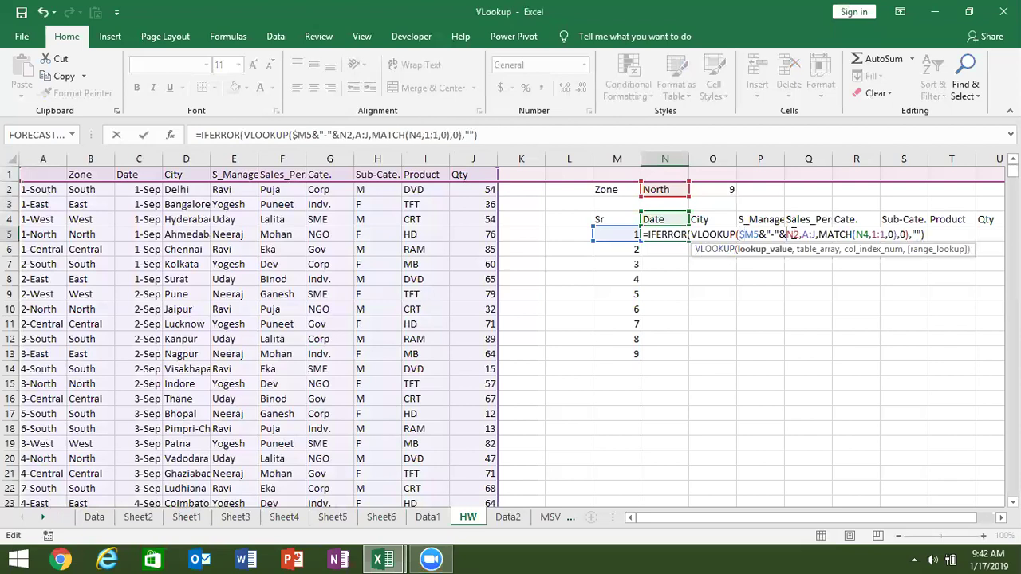
left_click(794, 234)
key("F4")
left_click(820, 234)
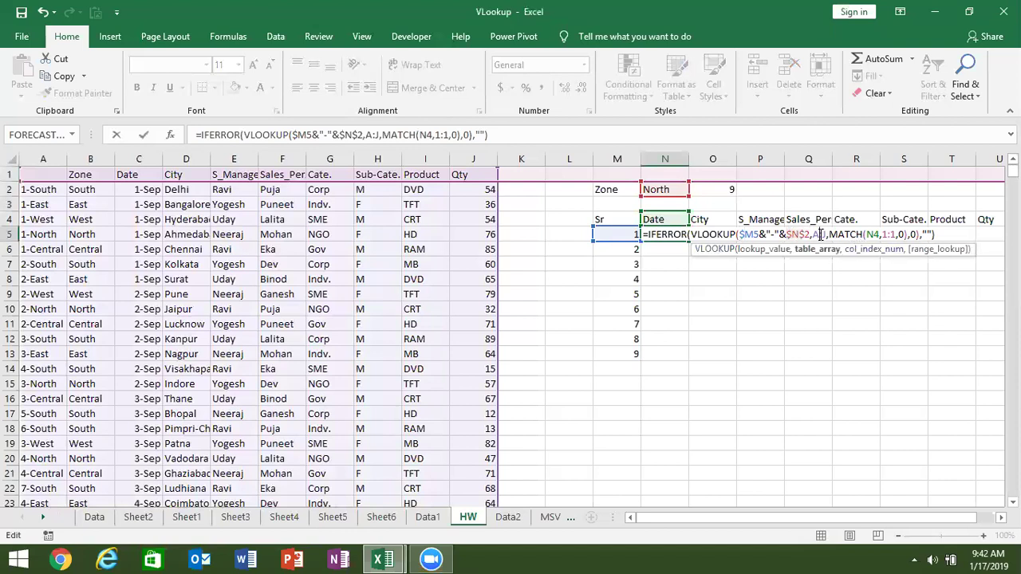
key("F4")
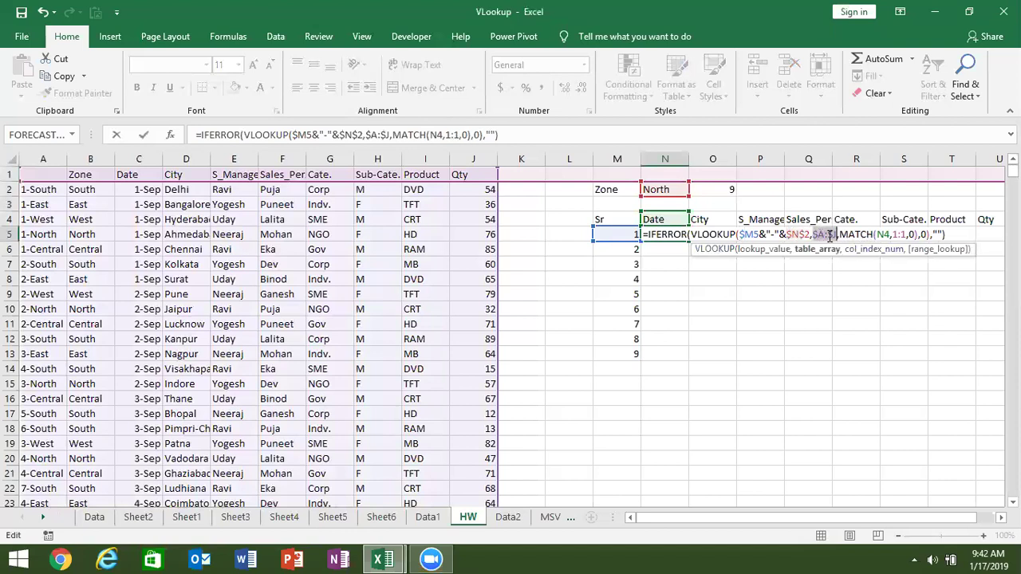
left_click(884, 233)
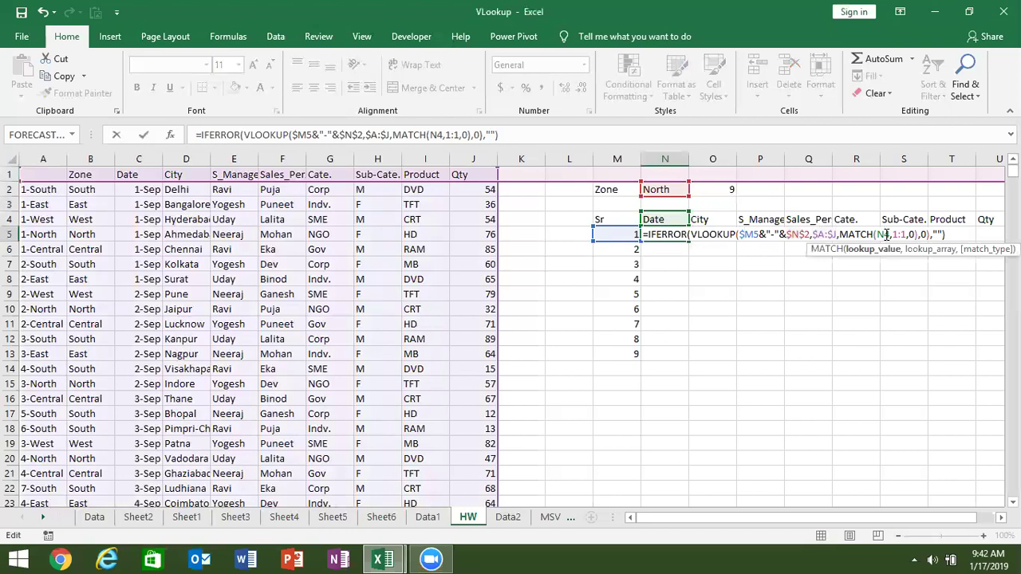
key("F4")
key("F4")
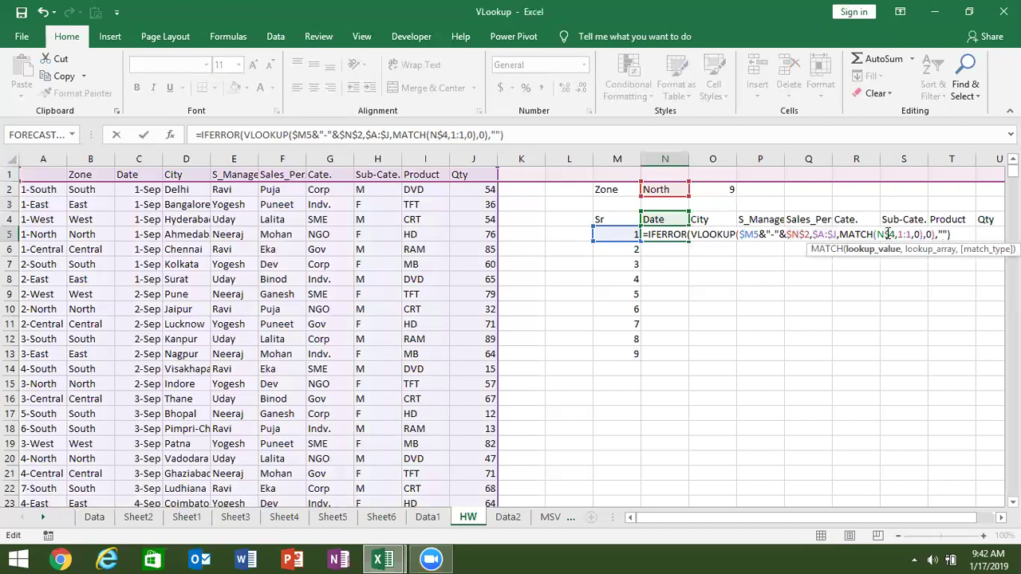
left_click(907, 234)
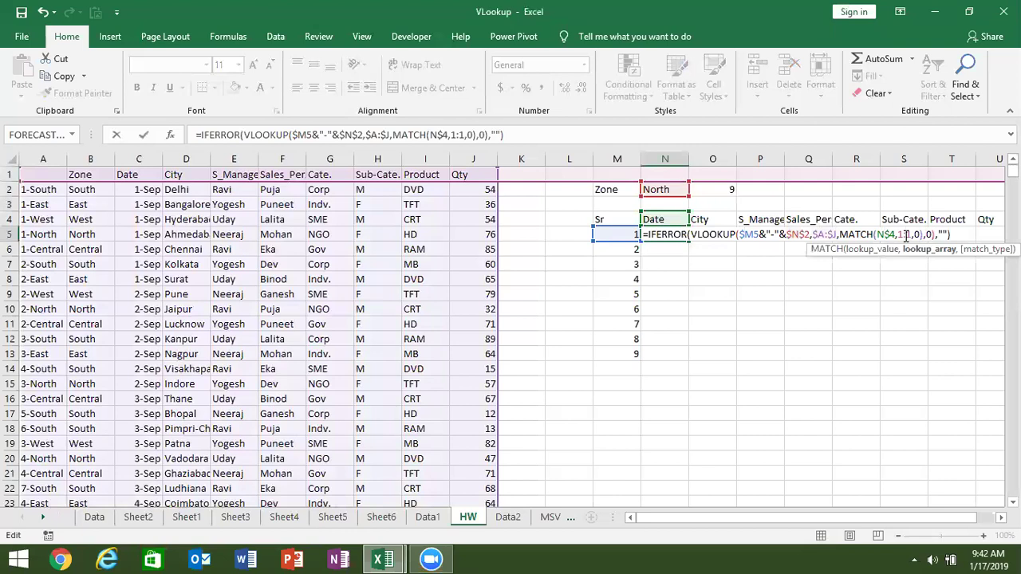
key("F4")
key("ctrl+Return")
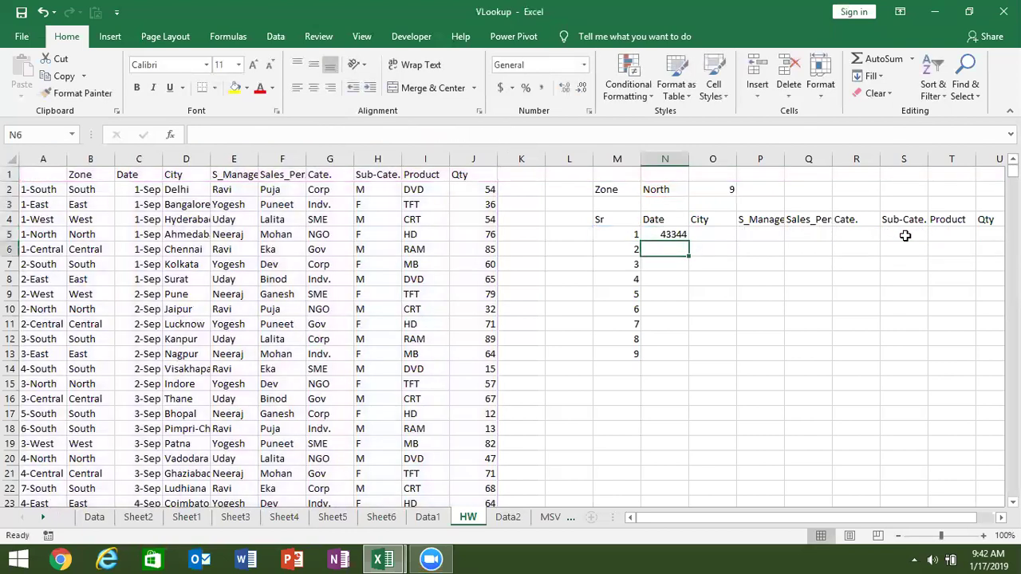
Fill N5's lookup across to Qty and down the table, formatting the Date column as dates
key("shift+Right")
key("shift+Right")
key("shift+Right")
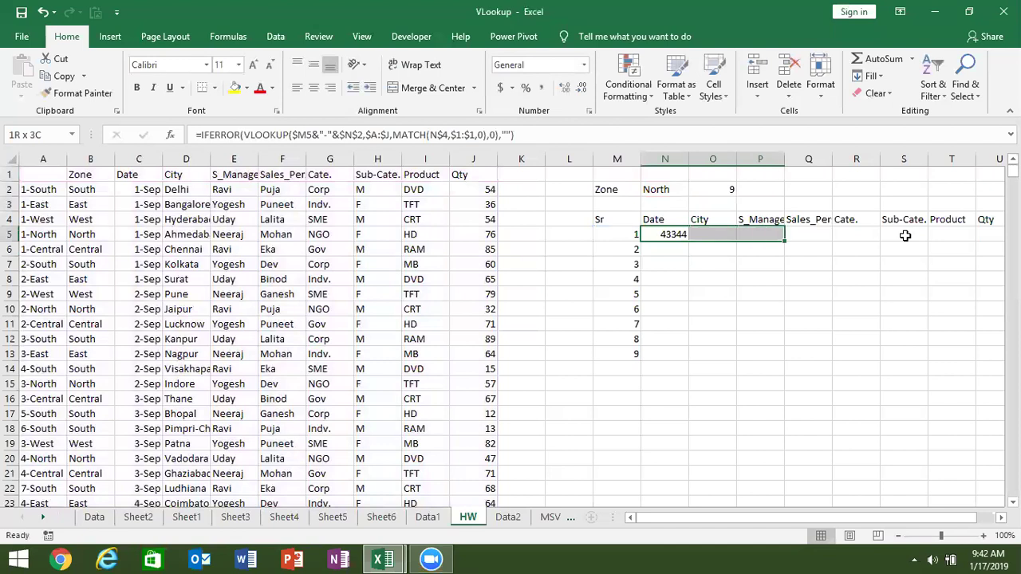
key("shift+Right")
key("shift+Right")
key("shift+Right")
key("shift+Right")
key("shift+Left")
key("shift+Left")
key("shift+Left")
key("shift+Left")
key("shift+Right")
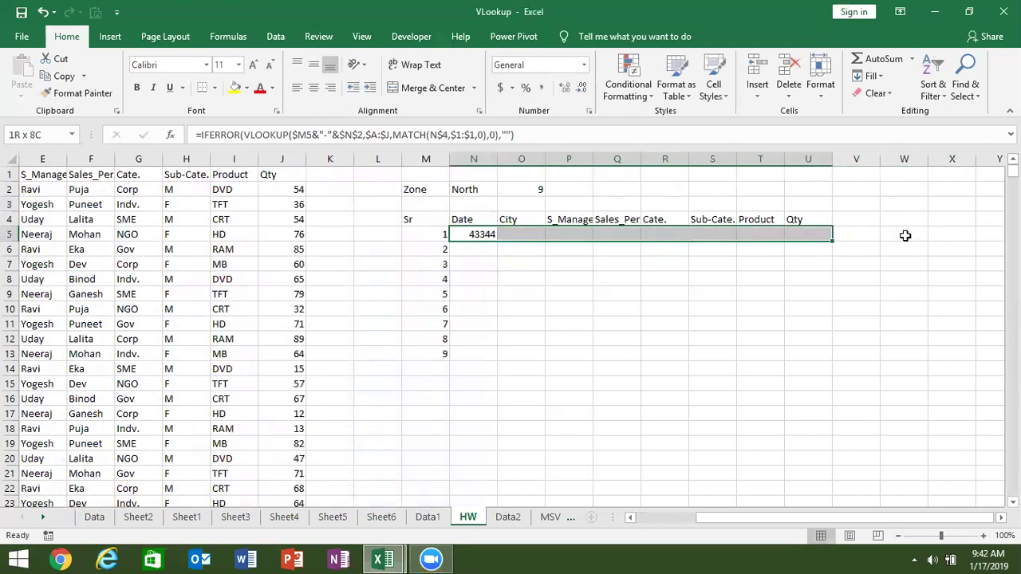
key("ctrl+r")
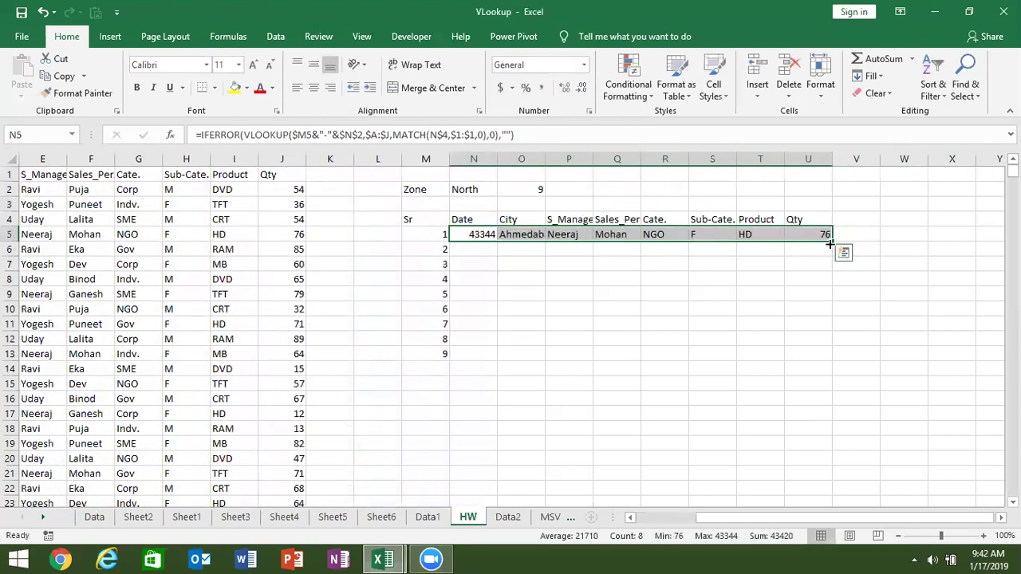
double_click(829, 240)
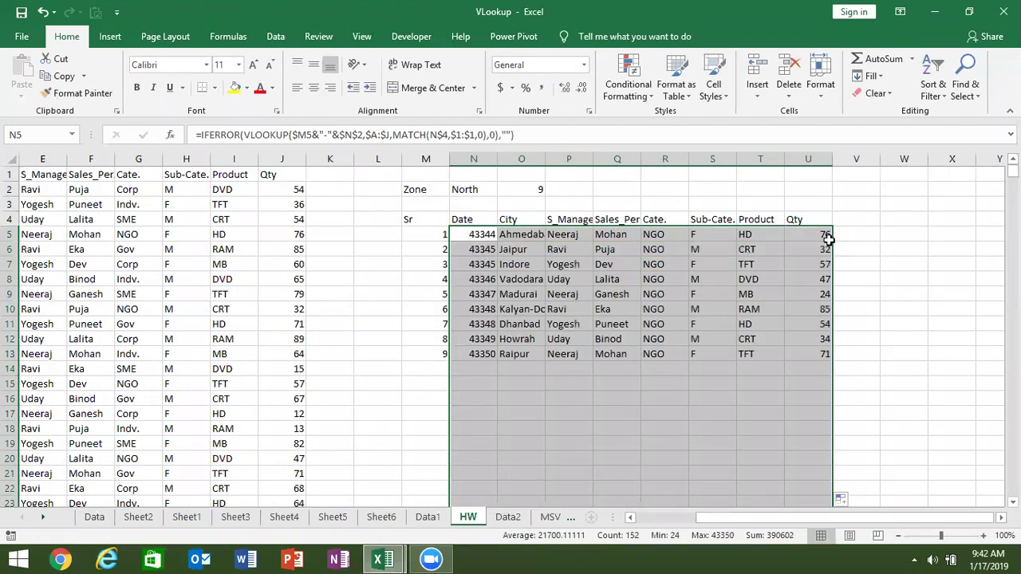
left_click_drag(491, 234, 492, 354)
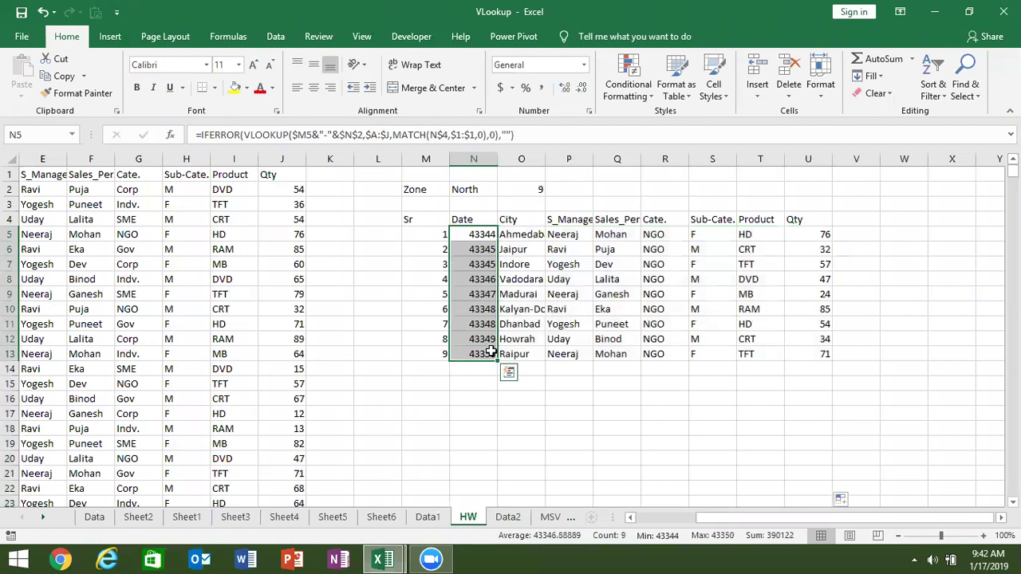
key("ctrl+shift+3")
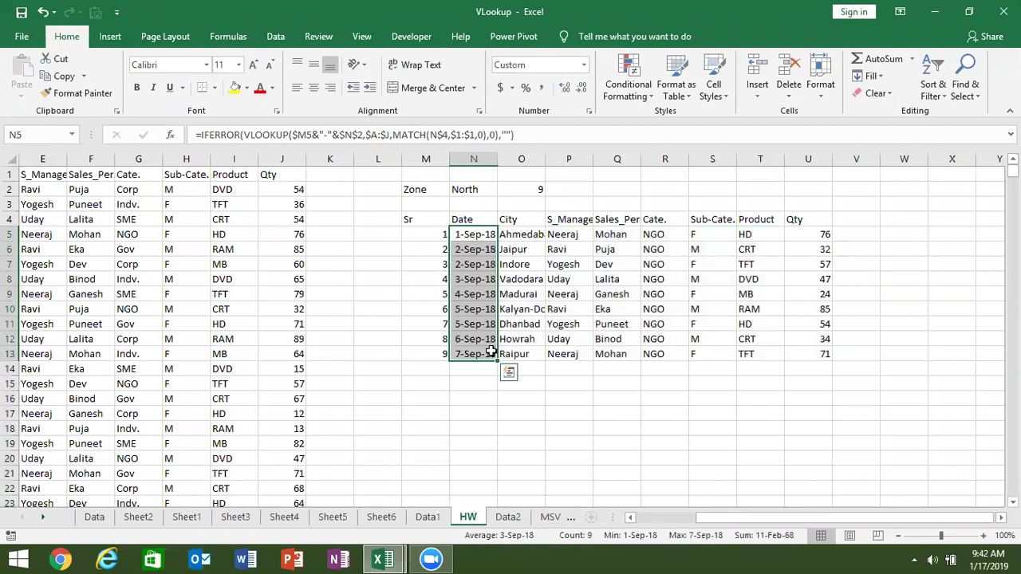
Switch the zone to South and apply date format to all Date cells from N5 down
left_click(469, 189)
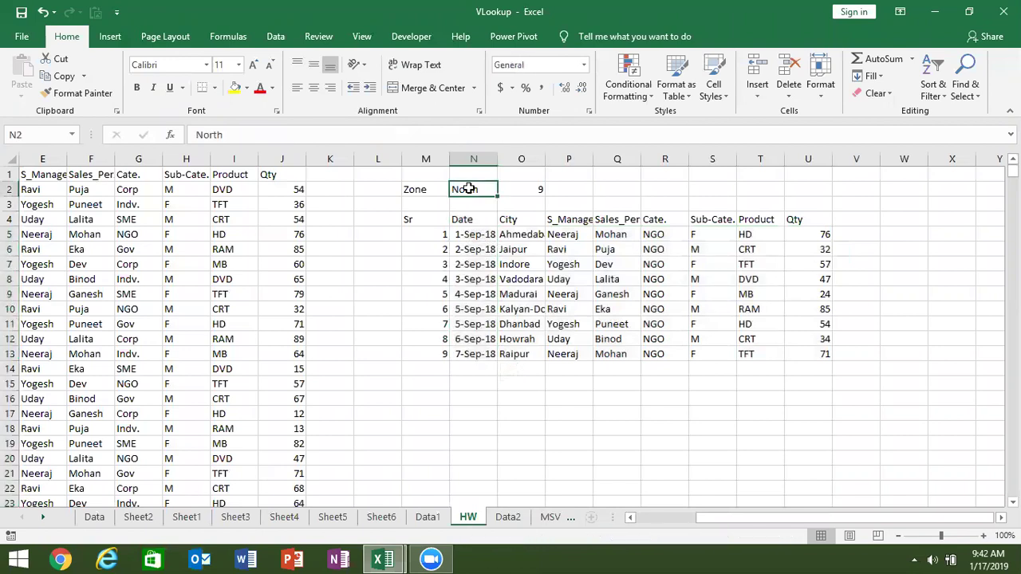
type("South")
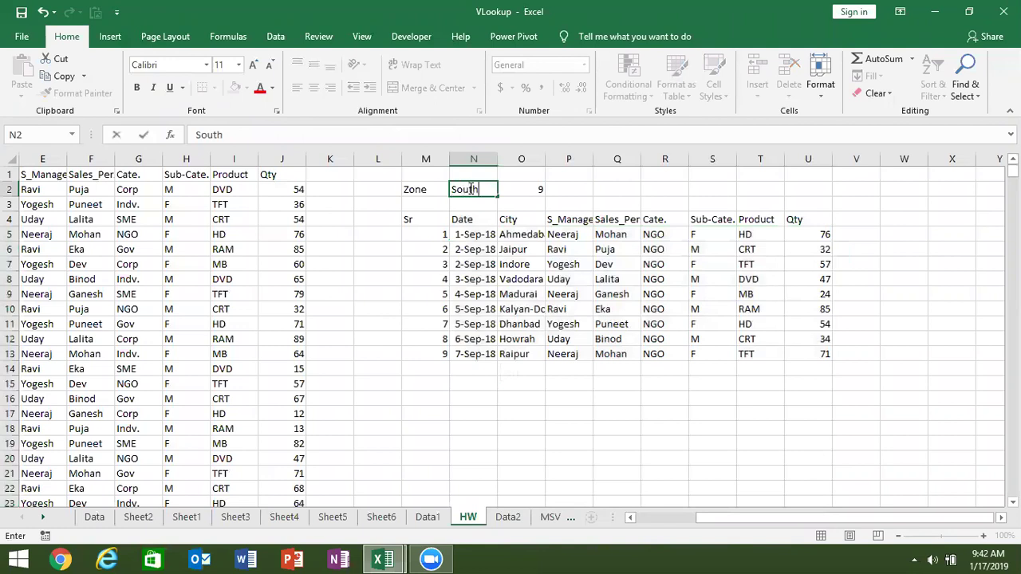
key("Return")
key("Down")
key("Down")
key("ctrl+shift+Down")
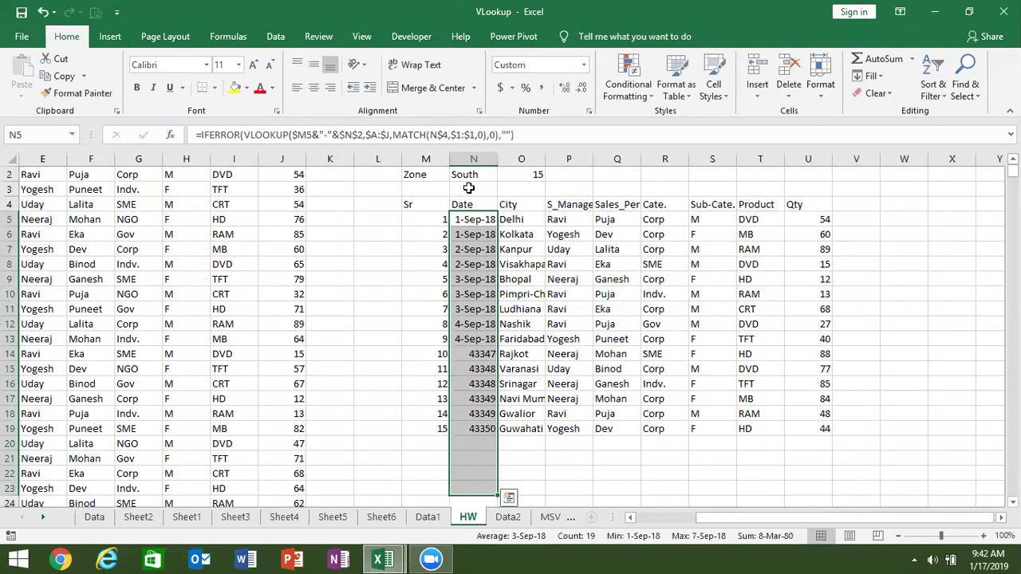
key("ctrl+shift+3")
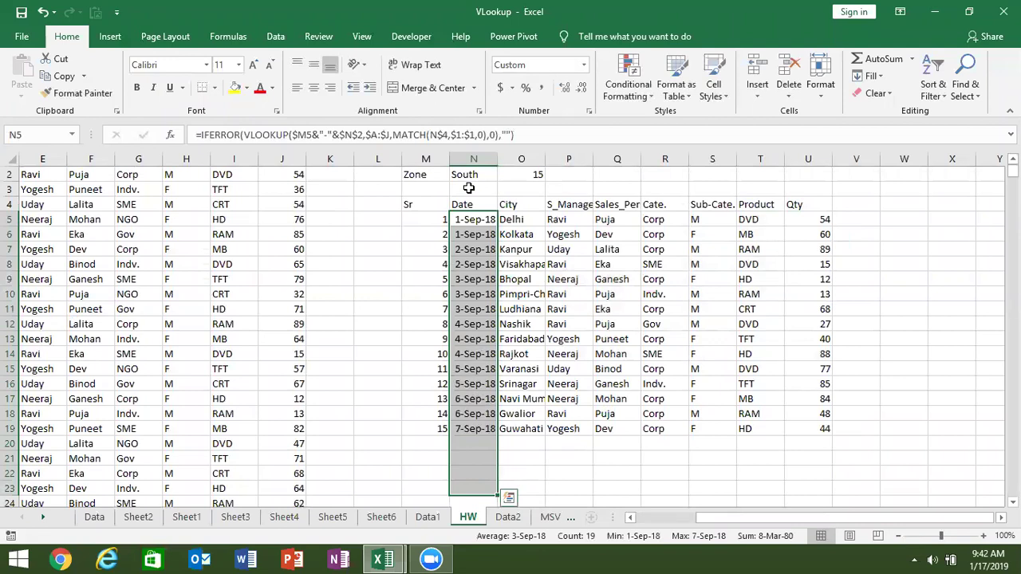
Test the zone as West, then set it back to North
key("Up")
key("Up")
key("Up")
type("West")
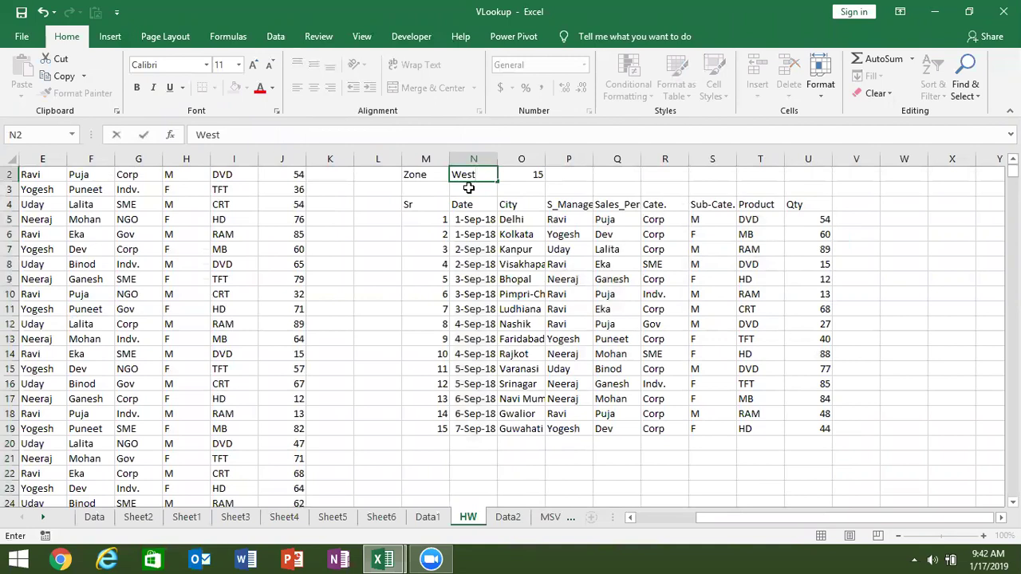
key("ctrl+Return")
type("North")
key("Return")
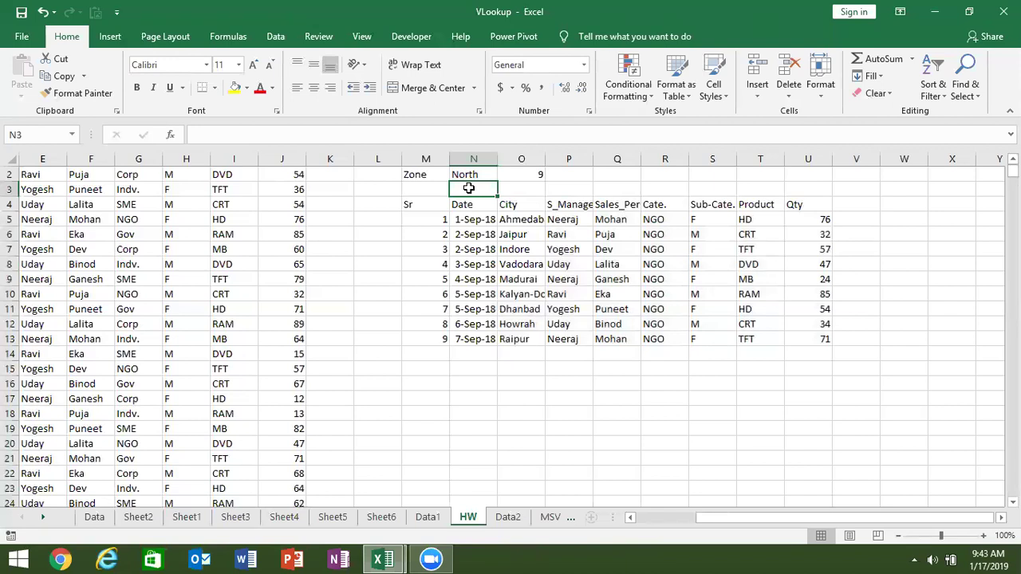
Review the key formulas at the top of the source data columns
key("ctrl+Left")
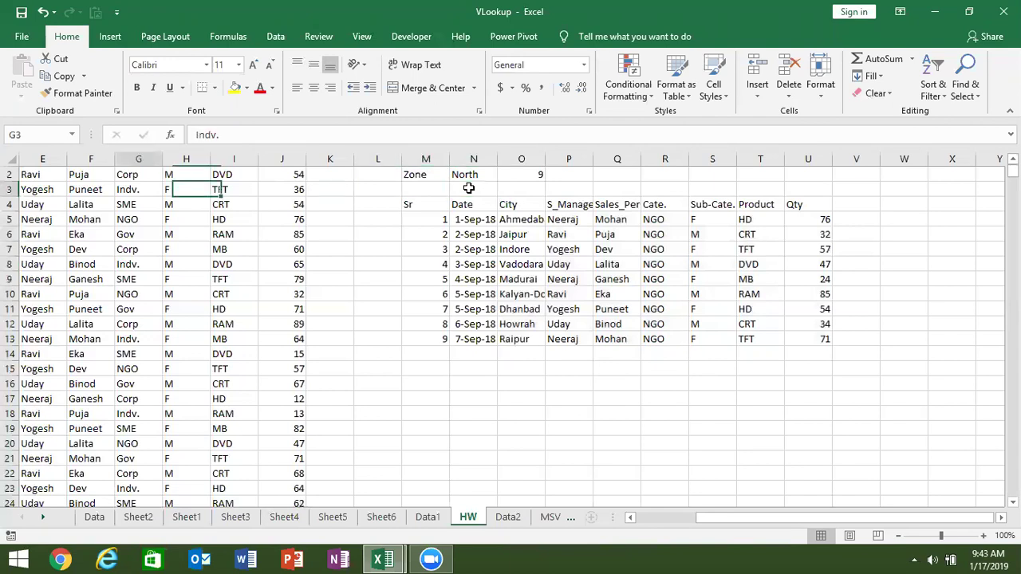
key("ctrl+Left")
key("Right")
key("Left")
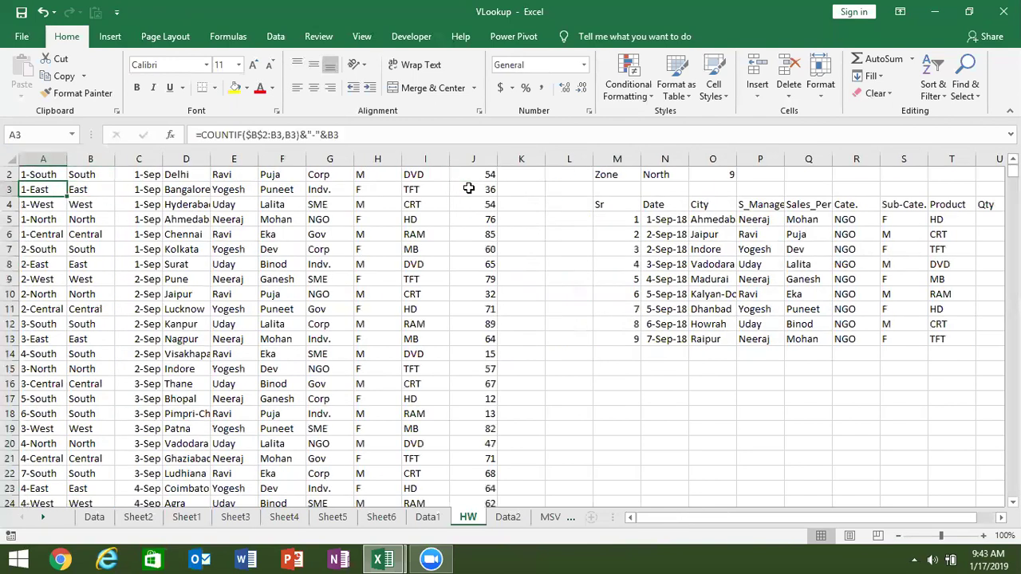
key("Up")
key("Up")
key("Down")
key("Down")
key("Down")
key("Down")
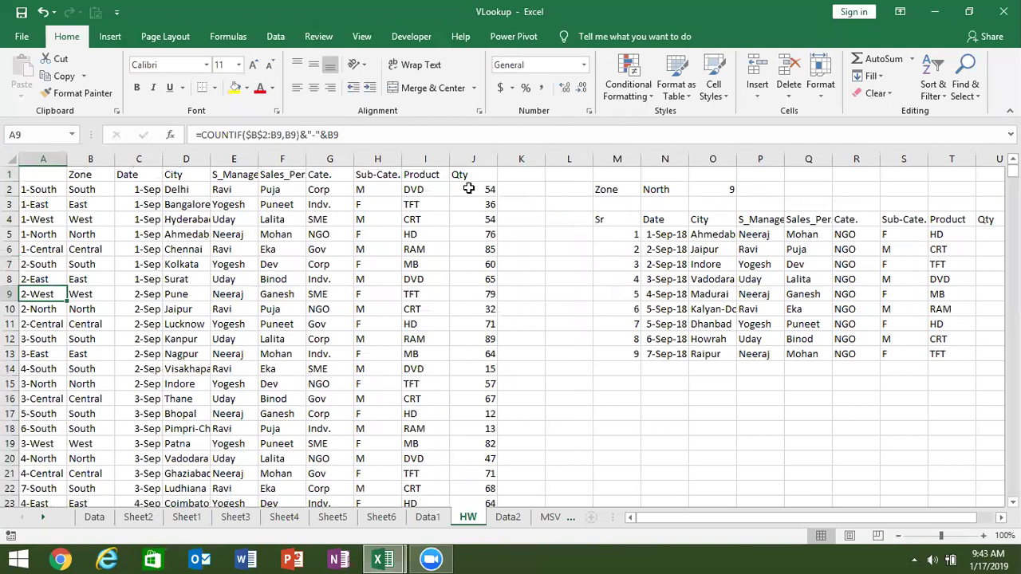
key("Right")
key("ctrl+Right")
key("ctrl+Right")
key("Right")
key("Right")
key("Right")
key("Right")
key("Right")
key("Right")
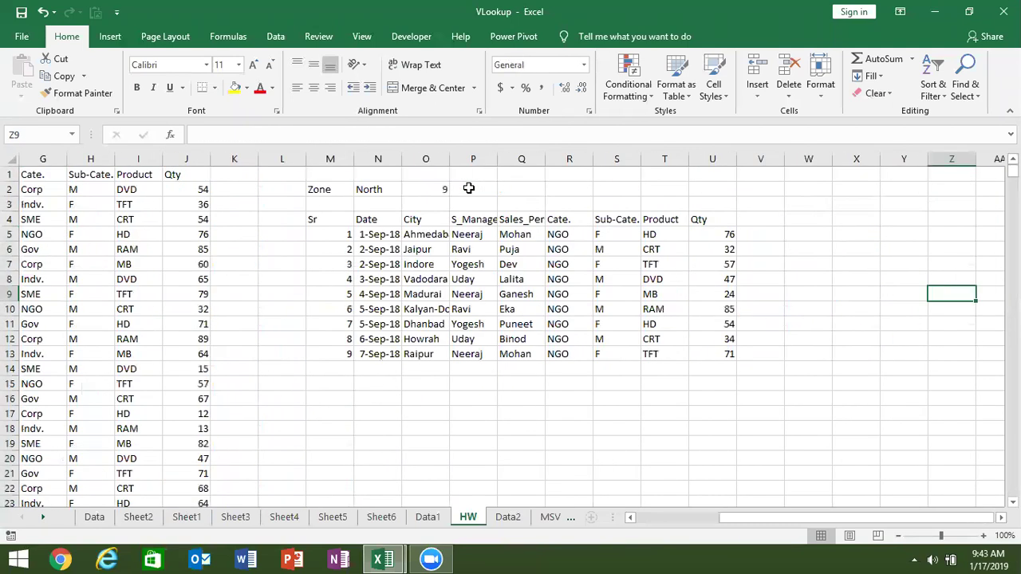
Label M15 'Total' and sum the Qty column with =SUM(U5:U13), giving 480
left_click(345, 387)
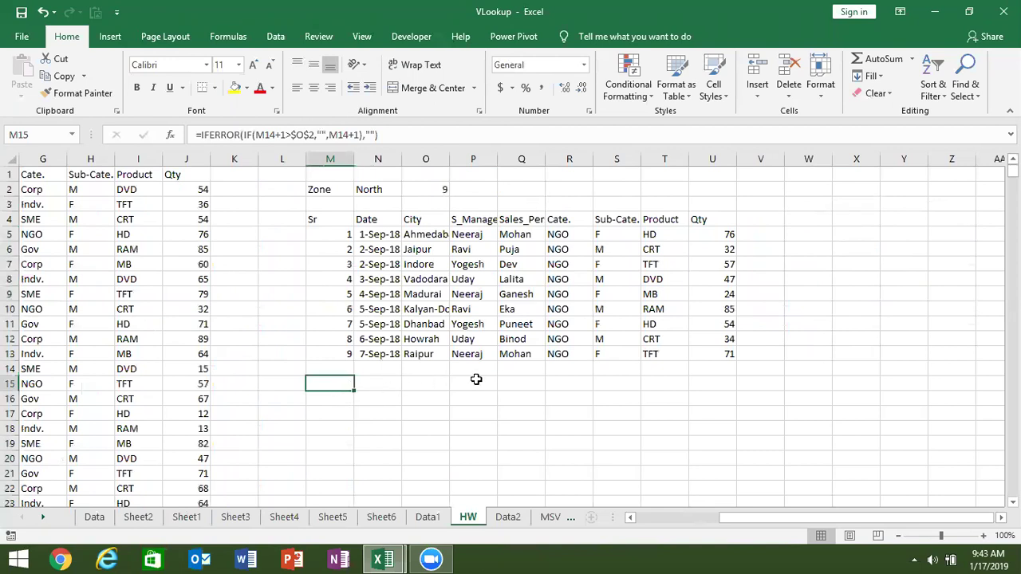
type("Total")
key("Tab")
key("Tab")
key("Tab")
key("Tab")
key("Tab")
key("Tab")
key("Tab")
key("Tab")
type("=SUM(")
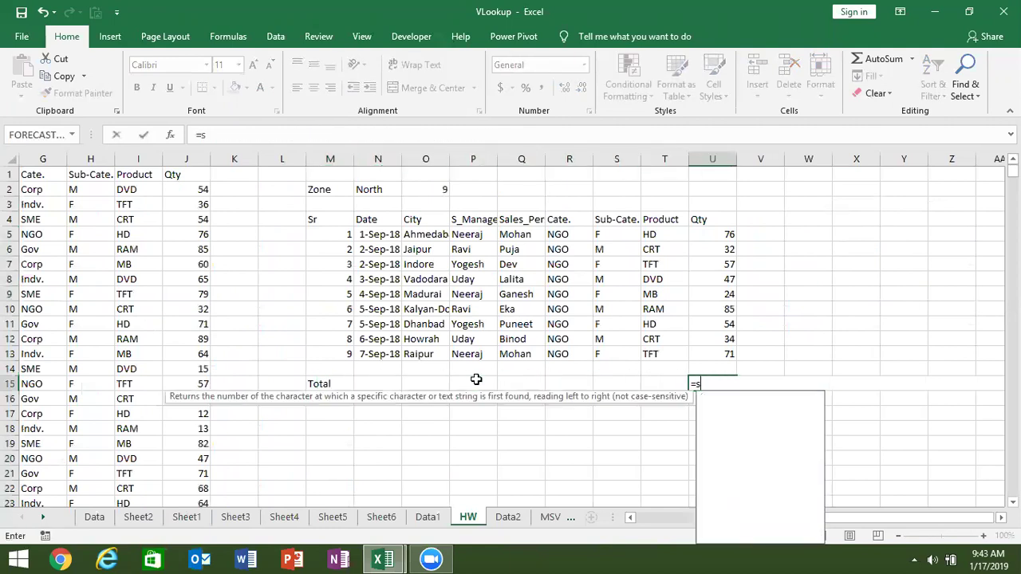
key("Up")
key("Up")
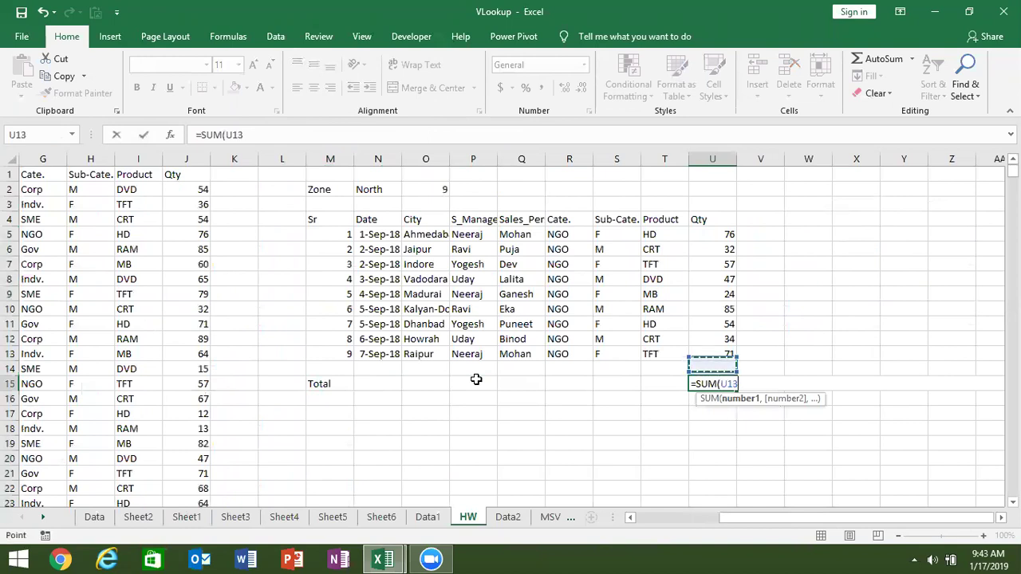
key("shift+Up")
key("shift+Up")
key("shift+Up")
key("shift+Up")
key("shift+Up")
key("shift+Up")
key("shift+Up")
key("ctrl+Return")
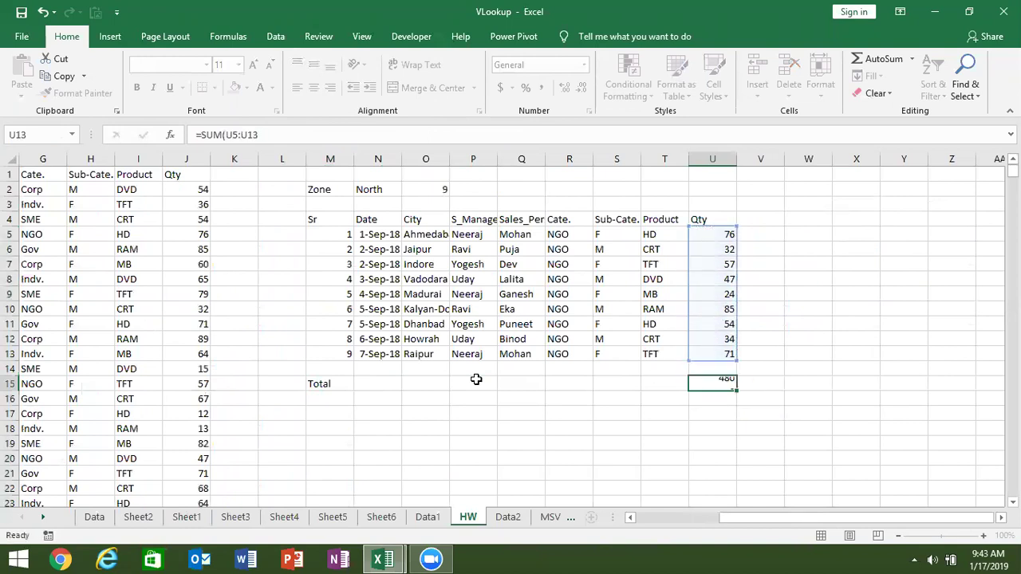
key("ctrl+Left")
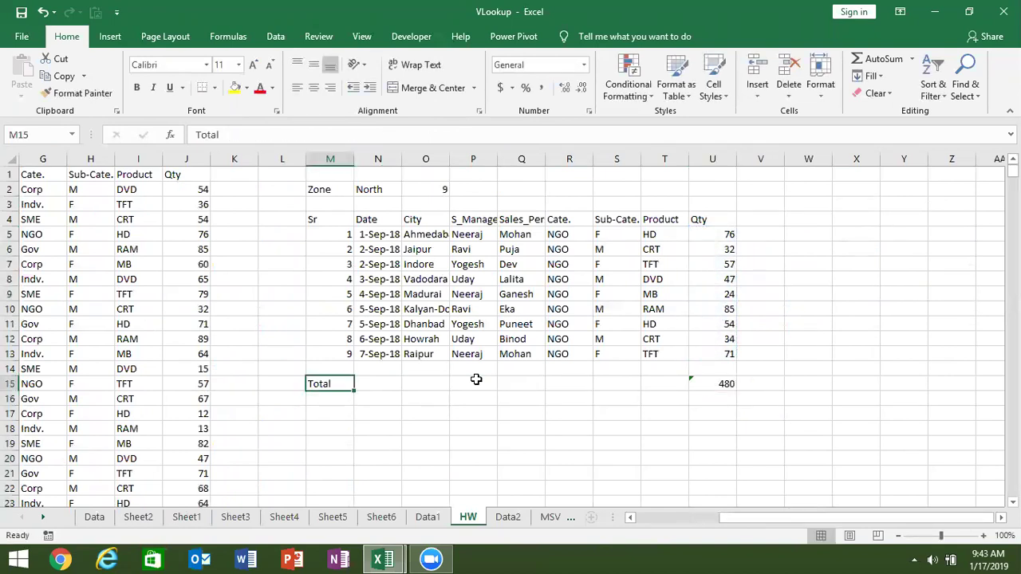
key("Up")
key("Up")
key("Up")
key("Down")
key("Up")
Overwrite the Total row M15:U15 with the lookup formulas filled down from row 14
key("Down")
key("Down")
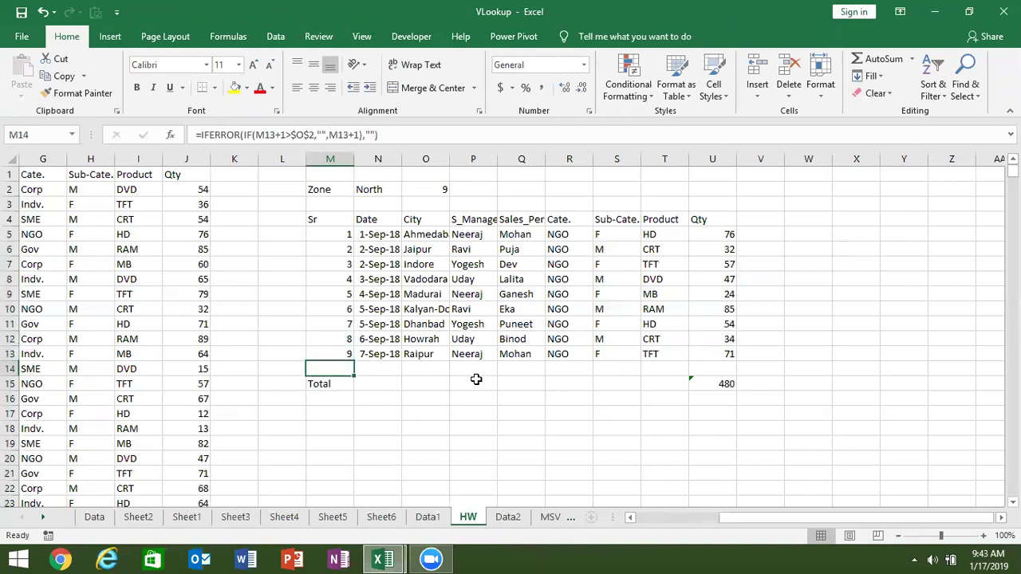
key("Down")
key("shift+Right")
key("shift+Right")
key("shift+Right")
key("shift+Right")
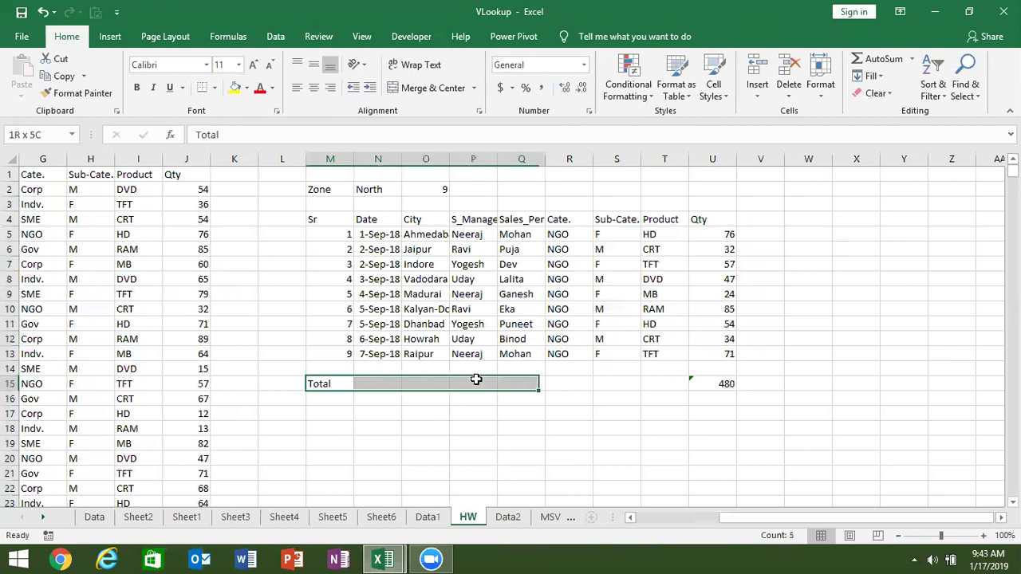
key("shift+Right")
key("shift+Right")
key("shift+Right")
key("shift+Right")
key("ctrl+d")
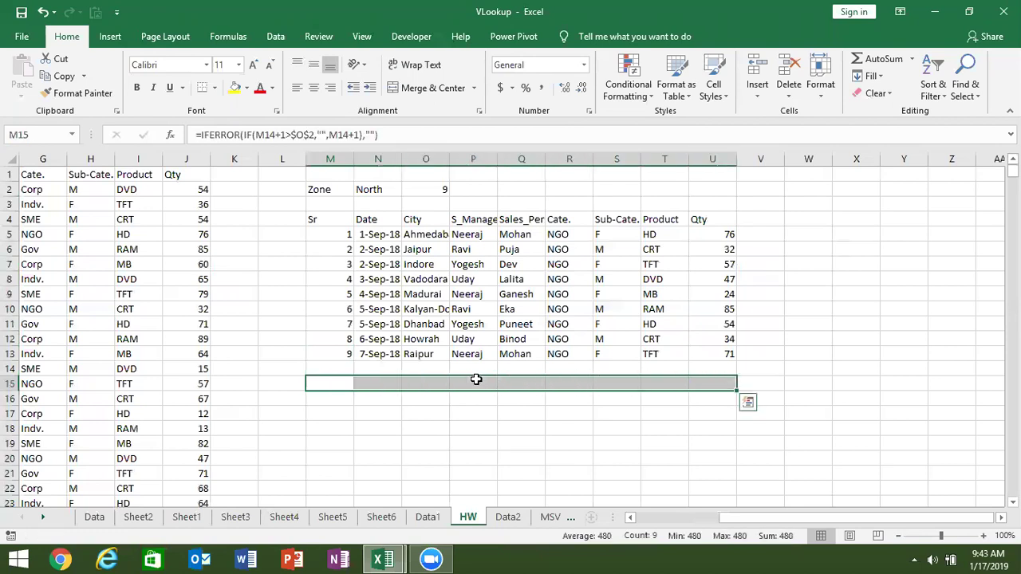
Check that rows below the nine North records and column M's Sr formulas show blank
key("Down")
key("Left")
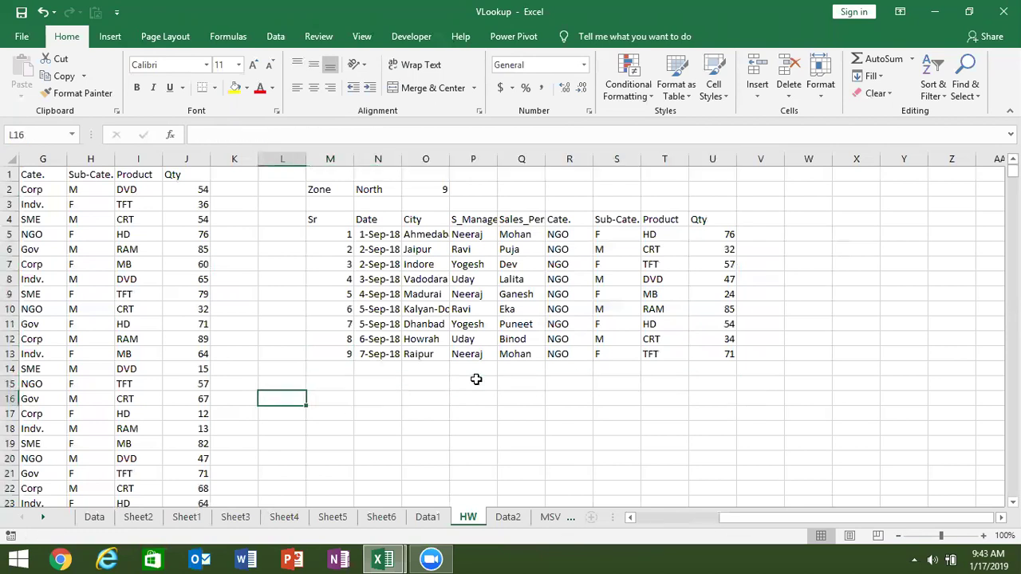
key("Right")
key("Right")
key("Down")
key("Down")
key("Down")
key("Down")
key("Down")
key("Left")
key("Down")
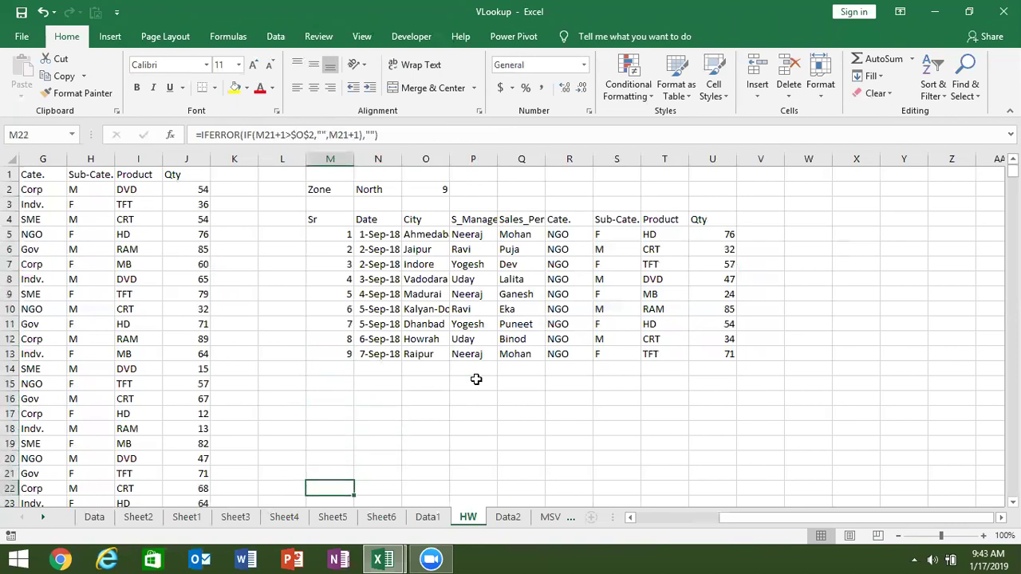
key("Down")
key("Down")
key("Down")
key("Up")
key("Up")
key("Up")
key("Up")
key("Up")
key("Up")
key("Up")
key("Up")
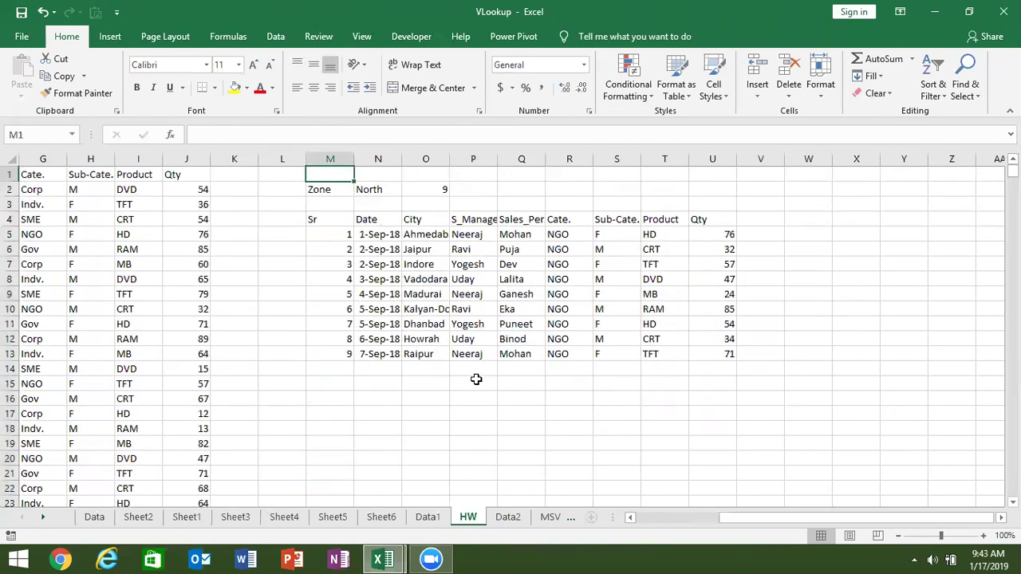
key("Down")
key("Down")
key("Down")
key("Down")
key("Up")
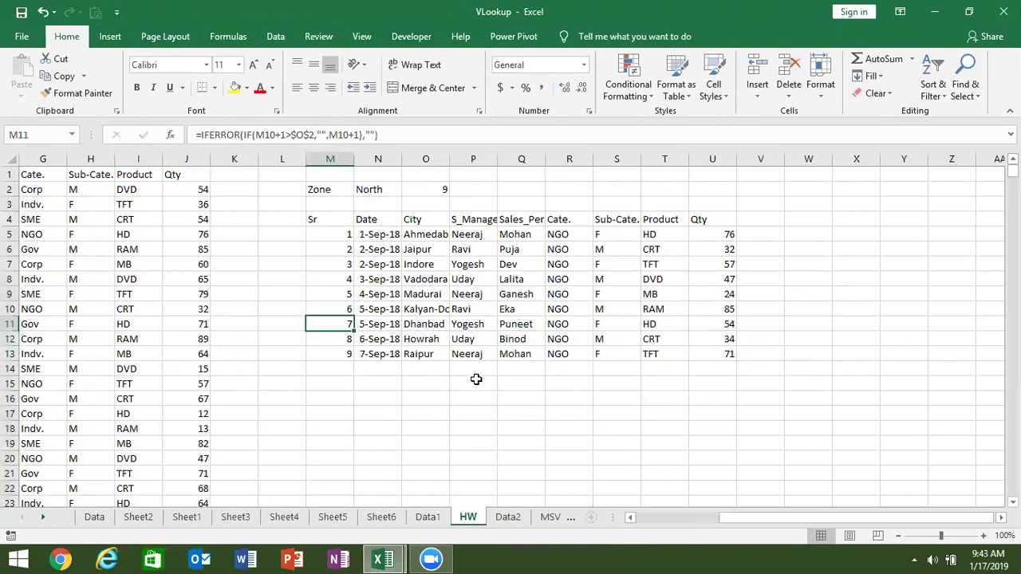
key("Up")
key("Up")
key("Up")
key("Down")
key("Down")
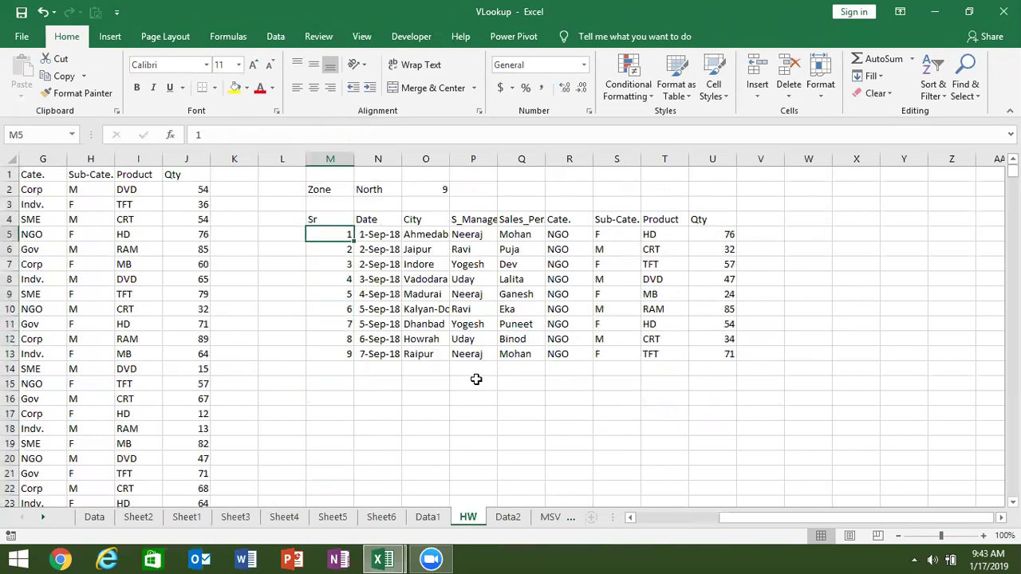
key("Down")
key("Down")
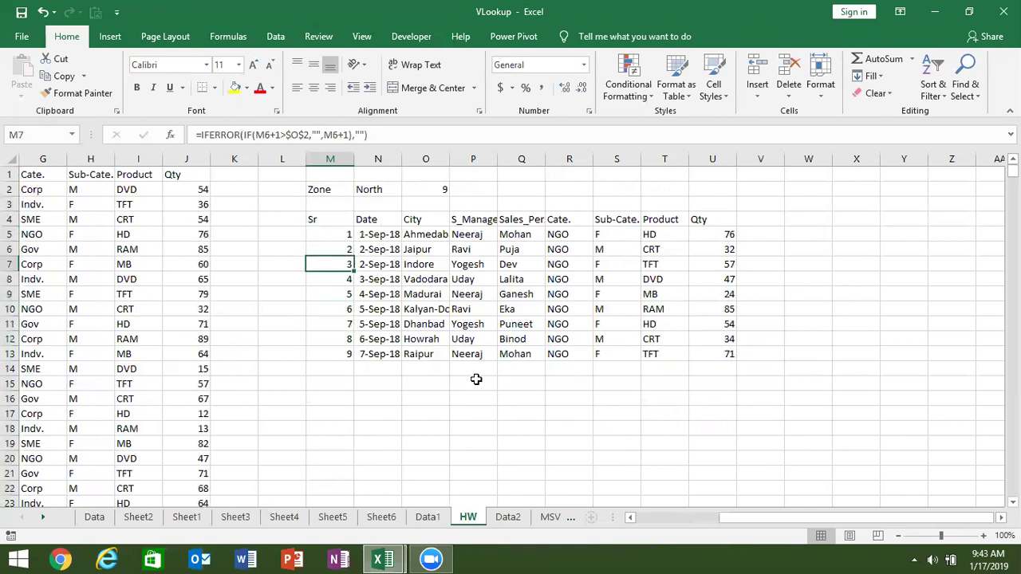
Rewrite M7's Sr formula as an IF that returns "Total" once the previous Sr equals the count in O2
left_click(201, 136)
type("IF(")
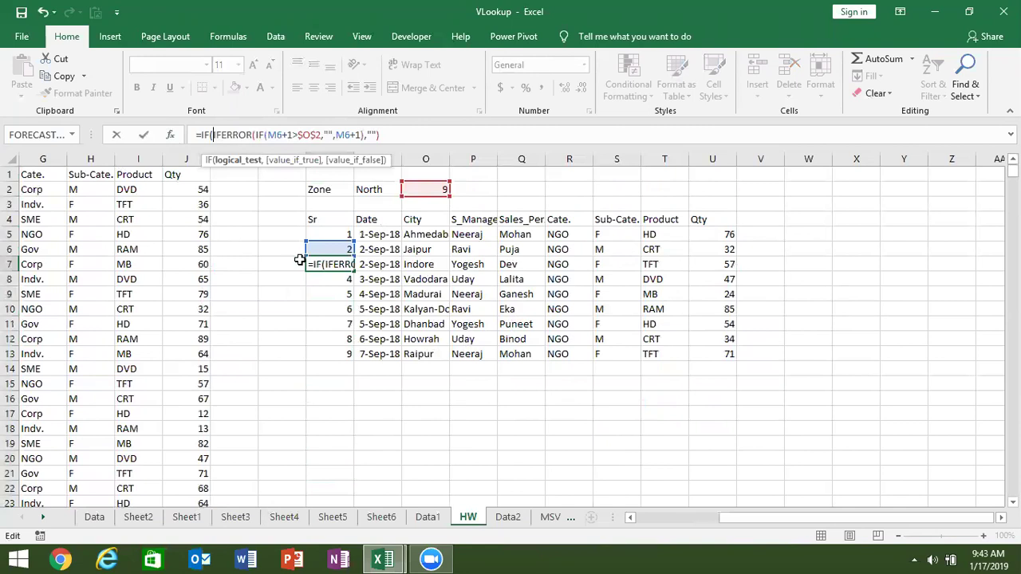
left_click(317, 249)
type("=")
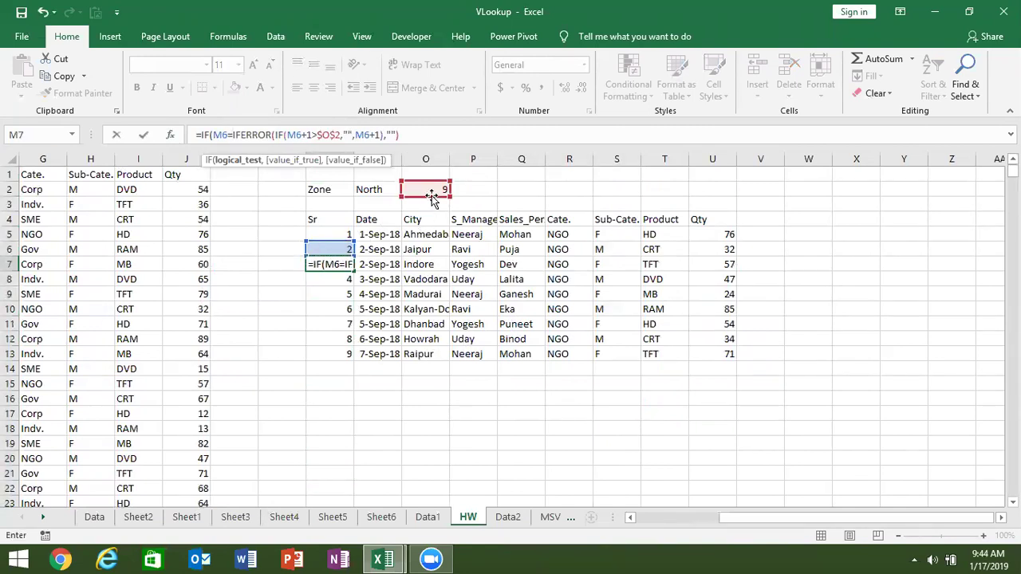
left_click(431, 192)
type(",")
type("\"Total")
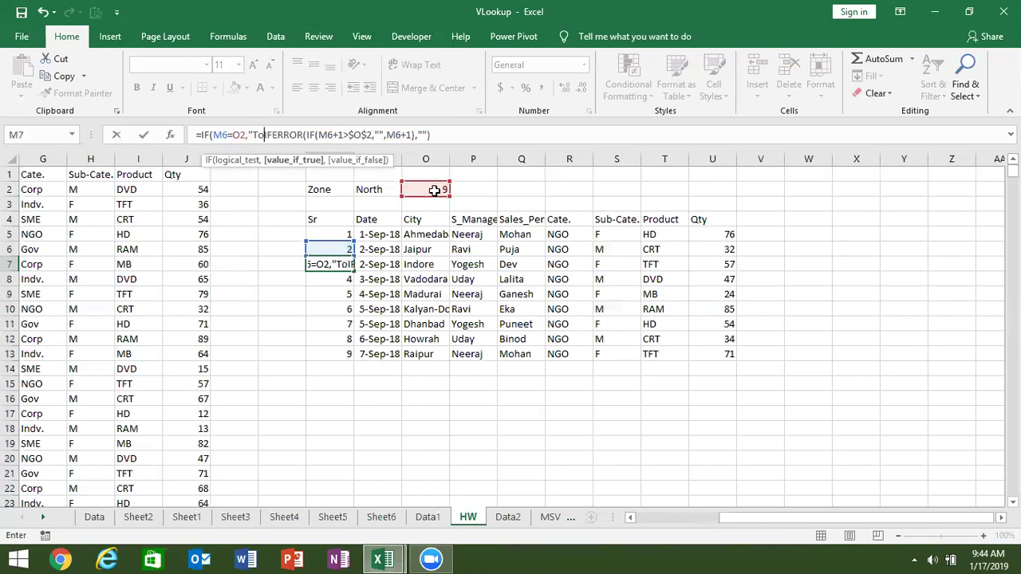
type("\"")
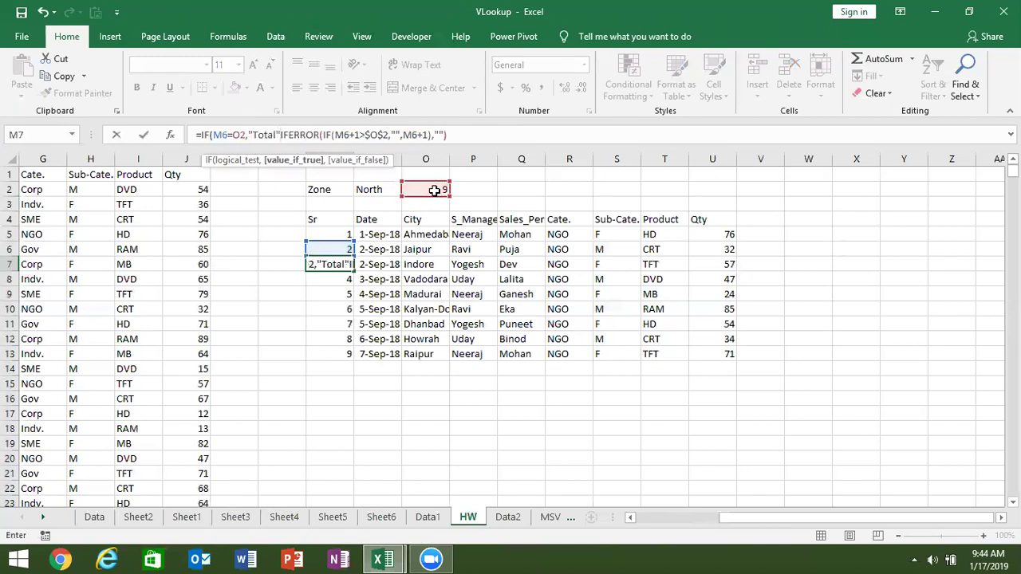
type(",")
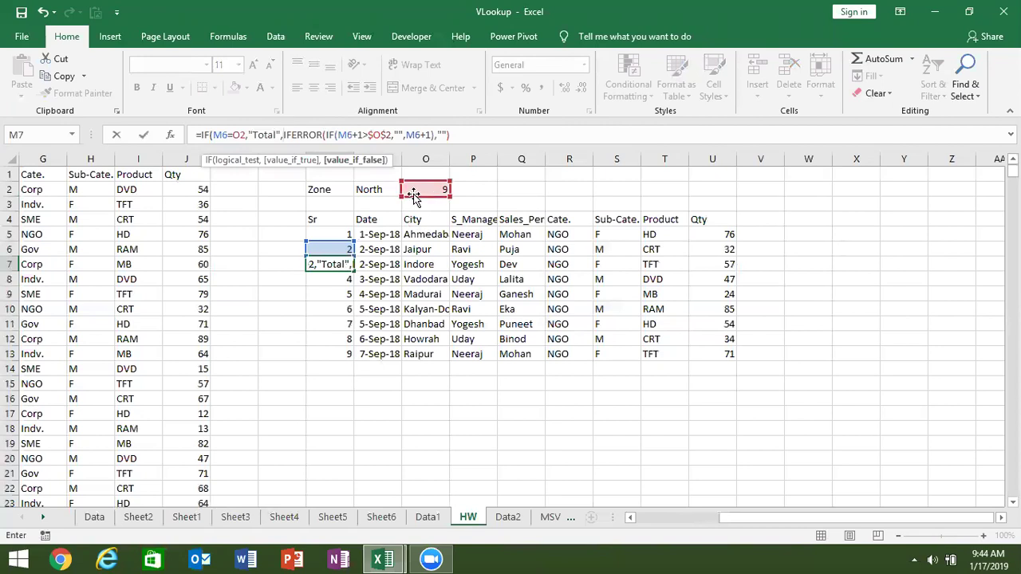
key("Return")
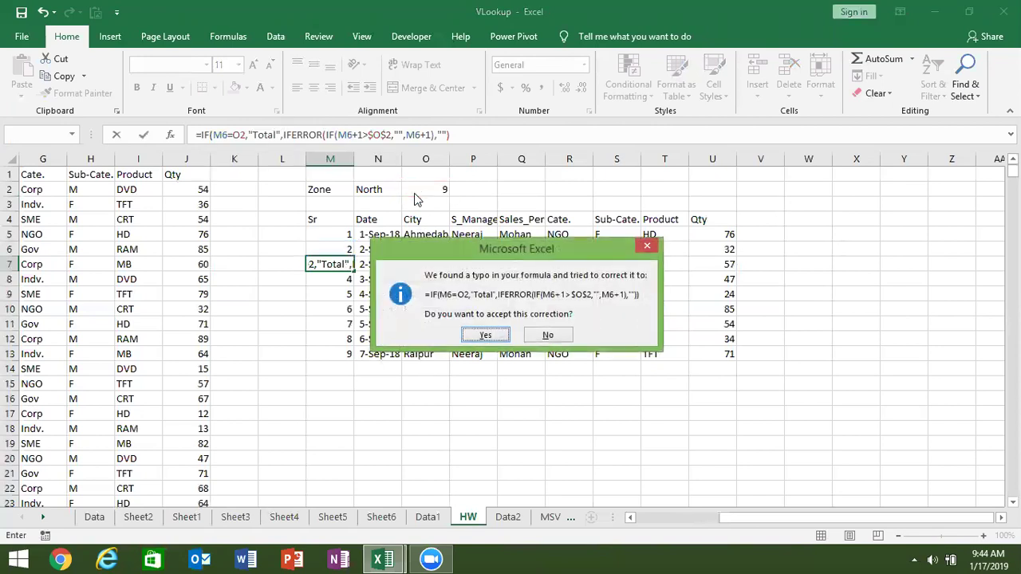
key("Return")
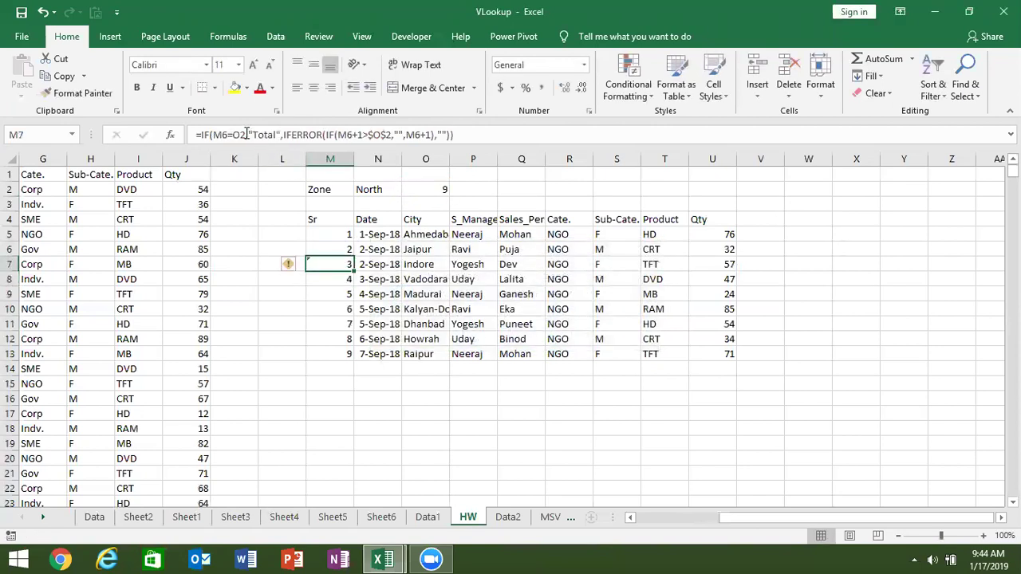
Lock the count reference as $O$2 and fill the Sr formula down column M to the Total in M14
left_click(242, 135)
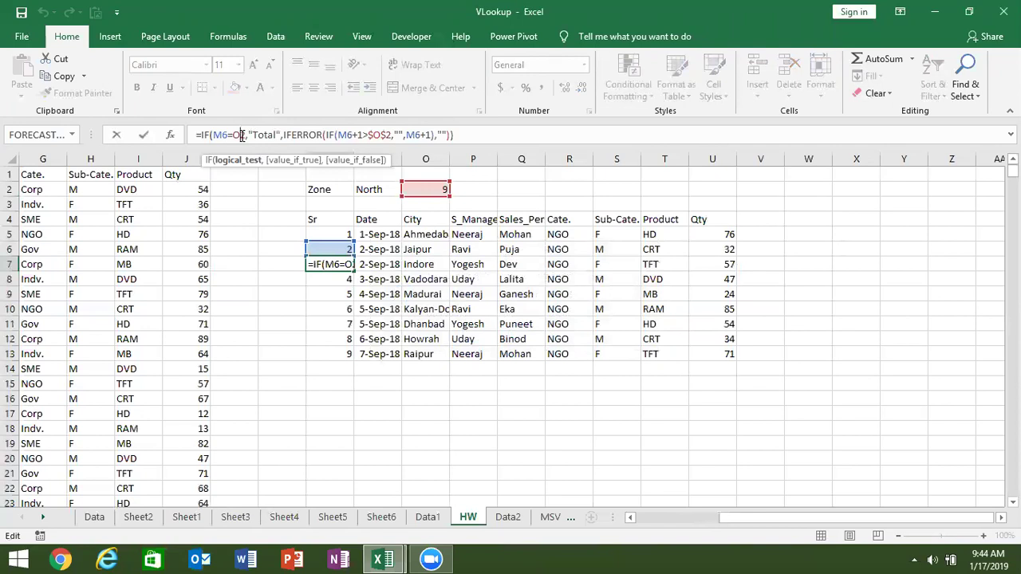
key("F4")
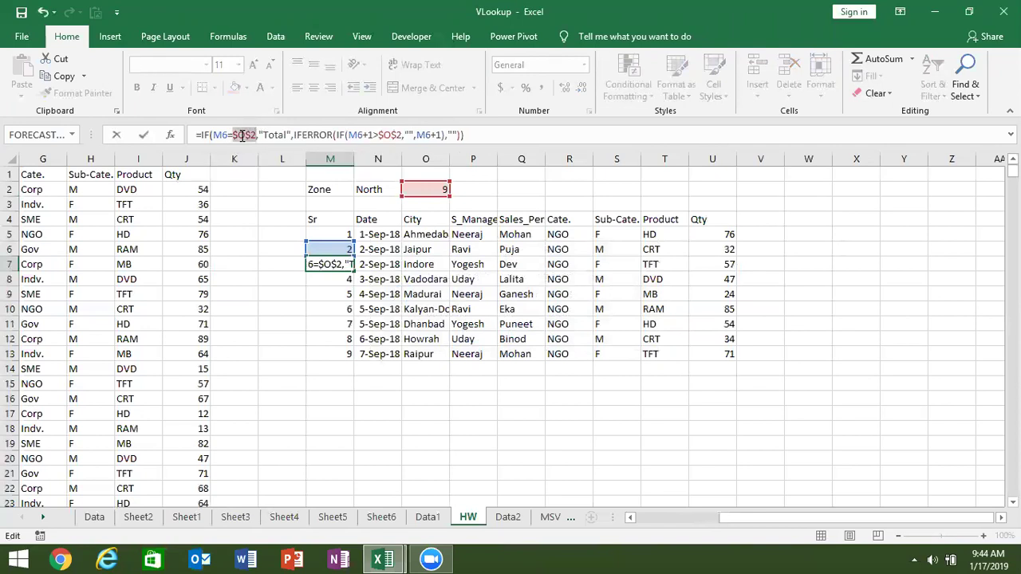
key("ctrl+Return")
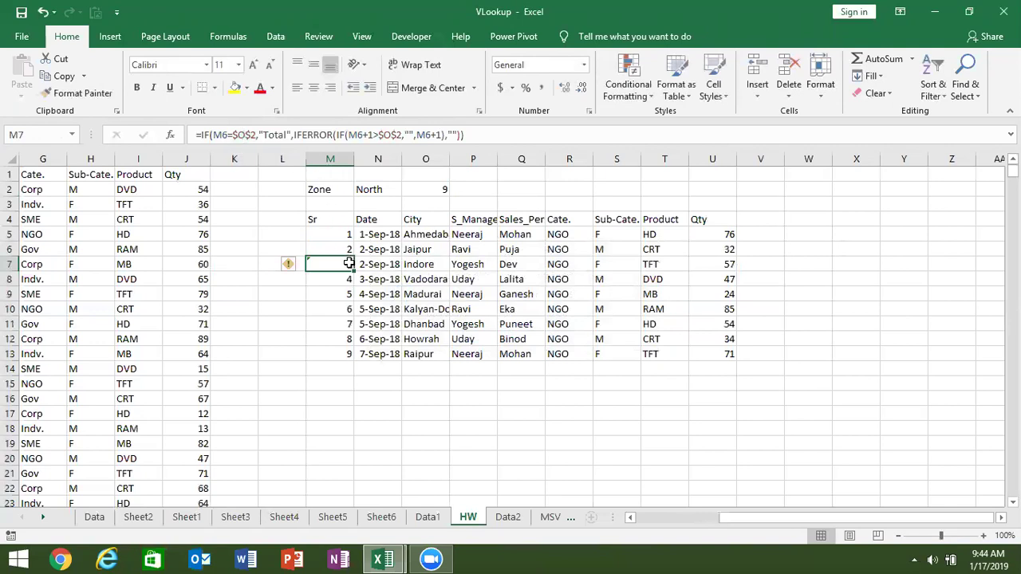
double_click(355, 271)
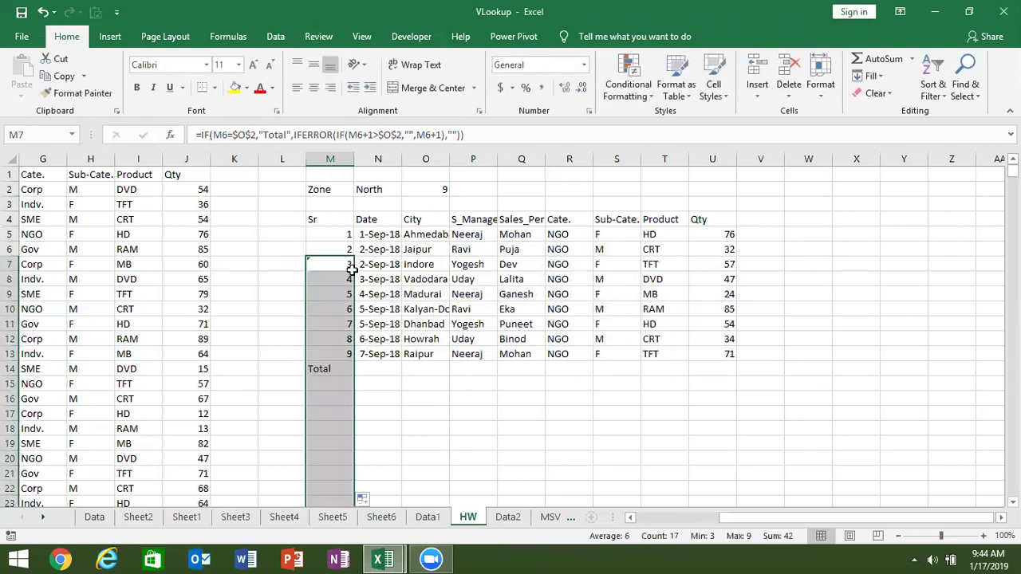
left_click(336, 374)
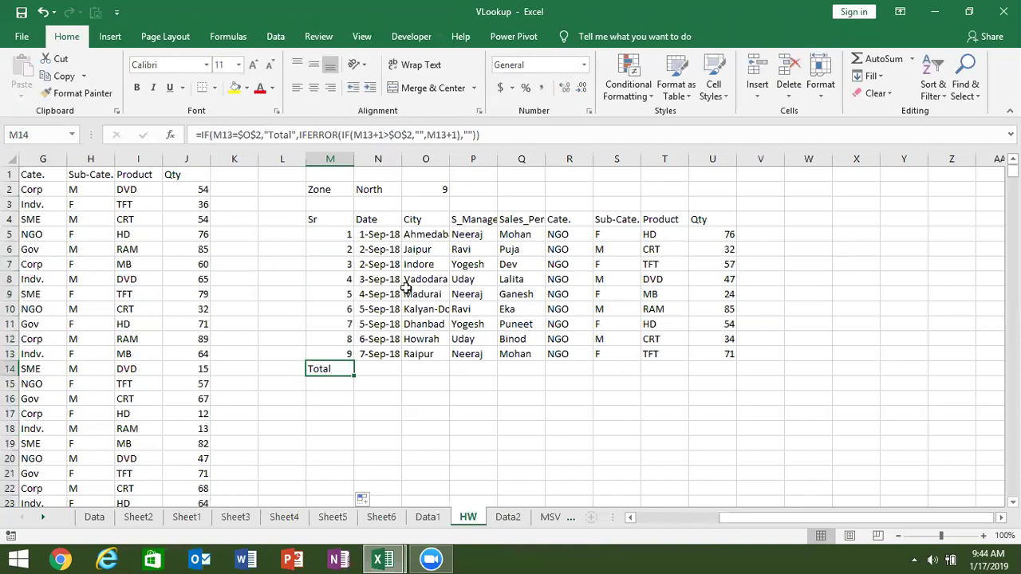
left_click(348, 263)
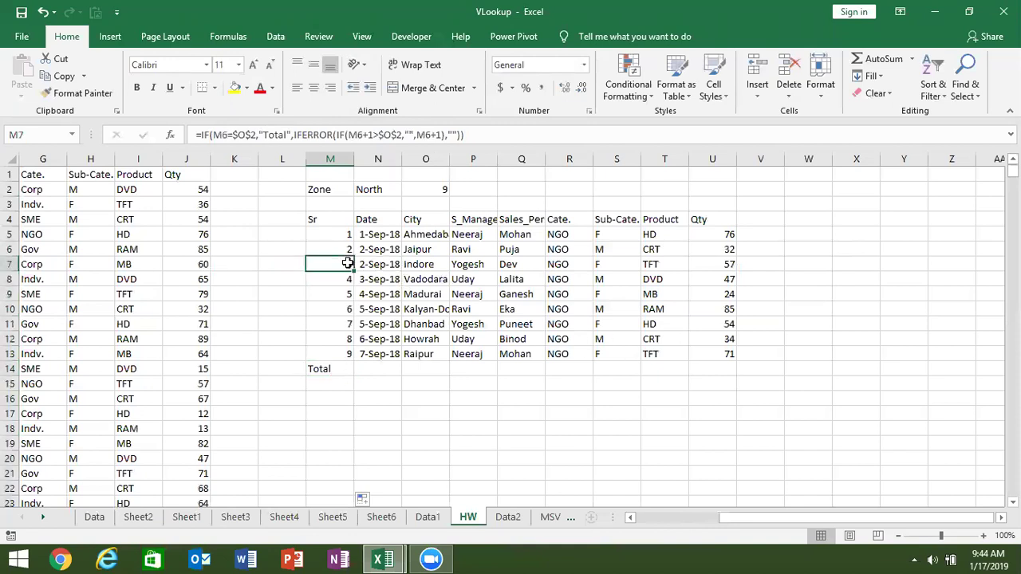
key("Right")
key("Right")
key("Right")
key("Right")
key("Right")
key("Right")
key("Right")
key("Right")
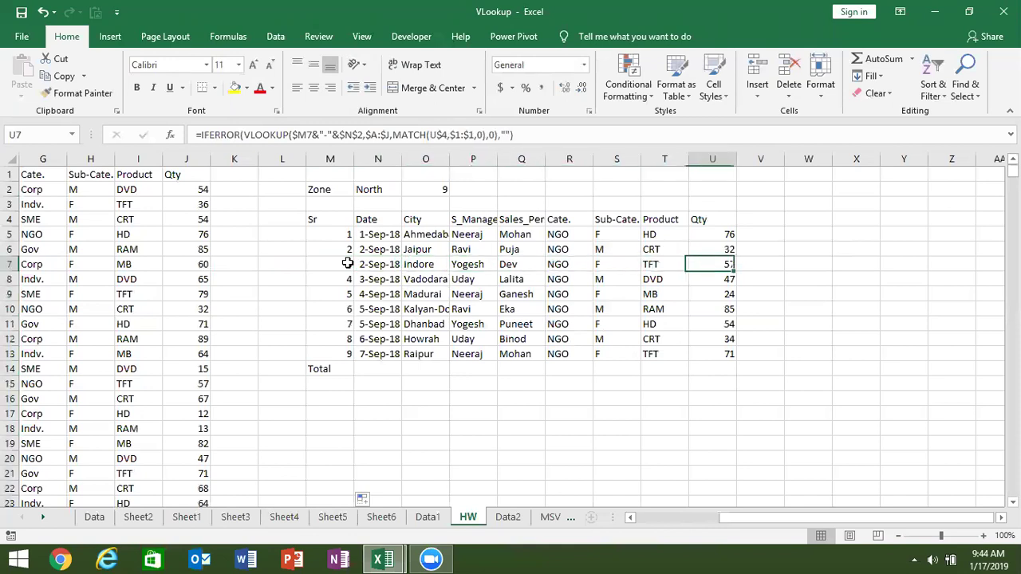
Wrap U7's Qty formula in IF(M7="Total",SUM($U$5:U6),…)
left_click(200, 135)
type("IF(")
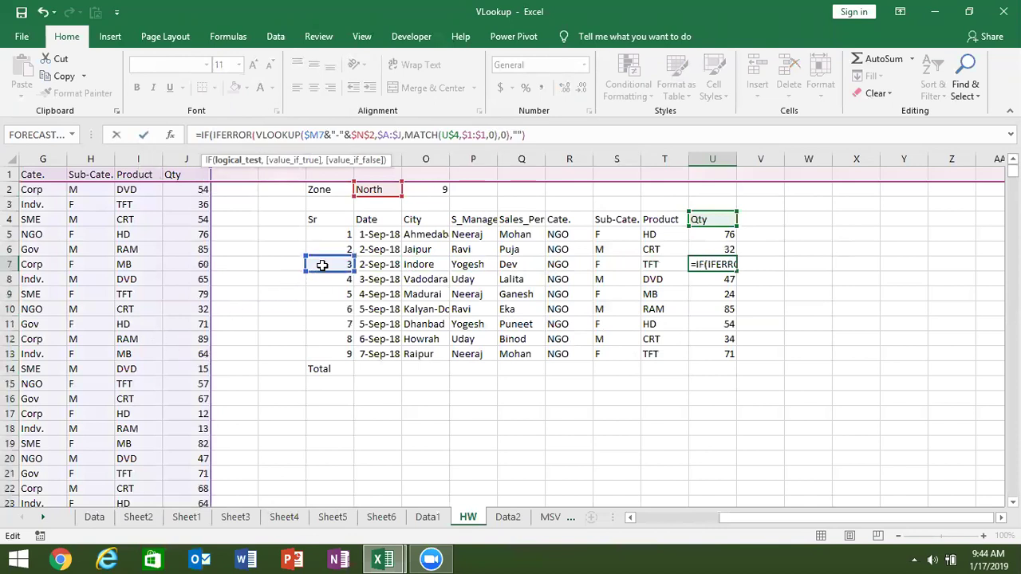
left_click(324, 263)
type("=")
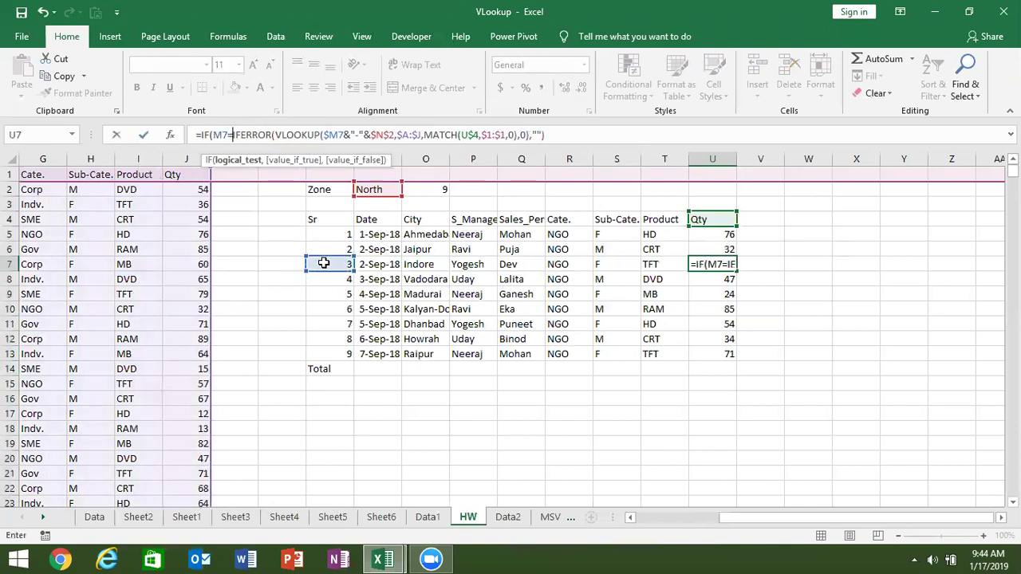
type("\"Total\",")
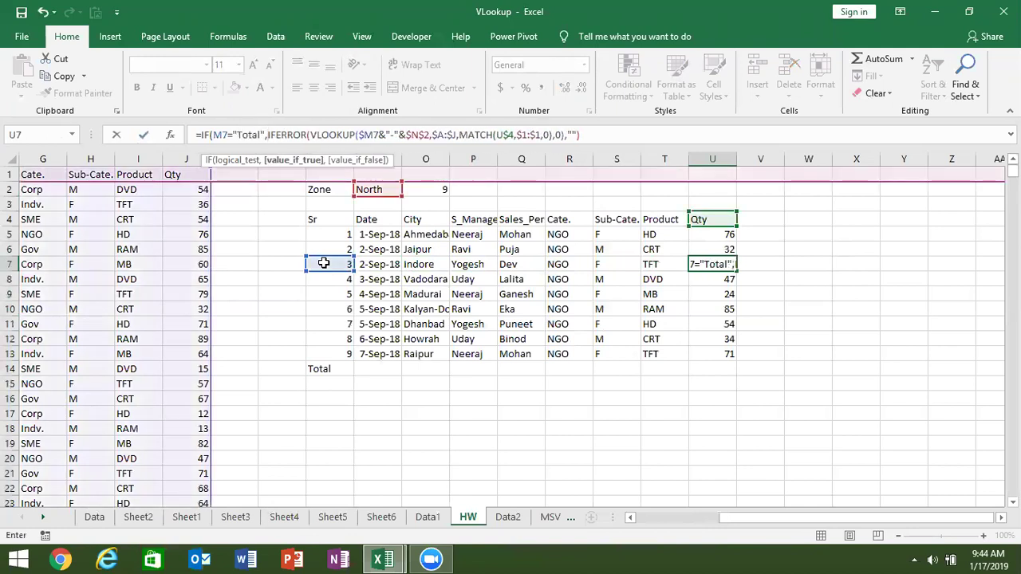
type("SUM(")
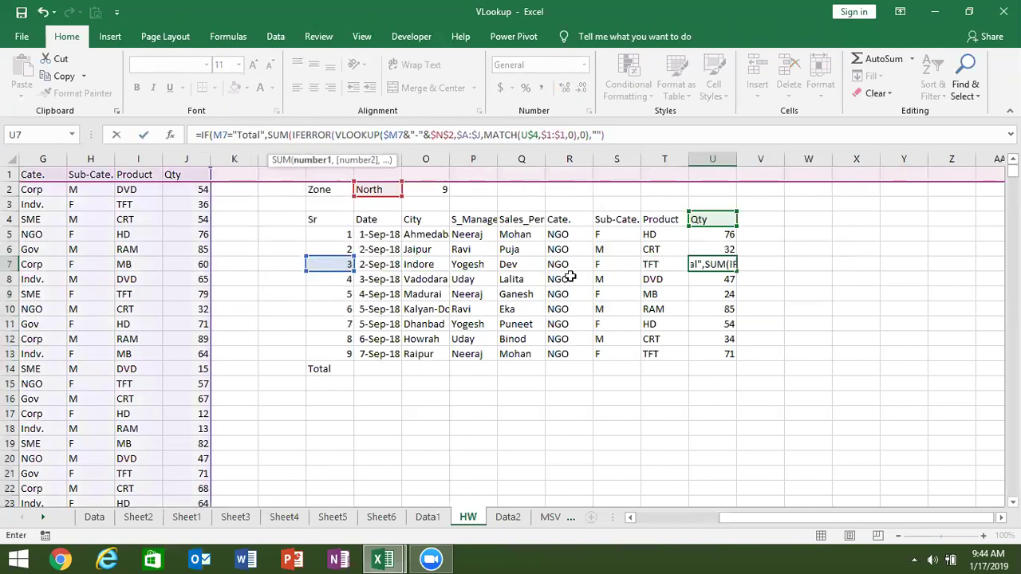
left_click_drag(719, 247, 718, 235)
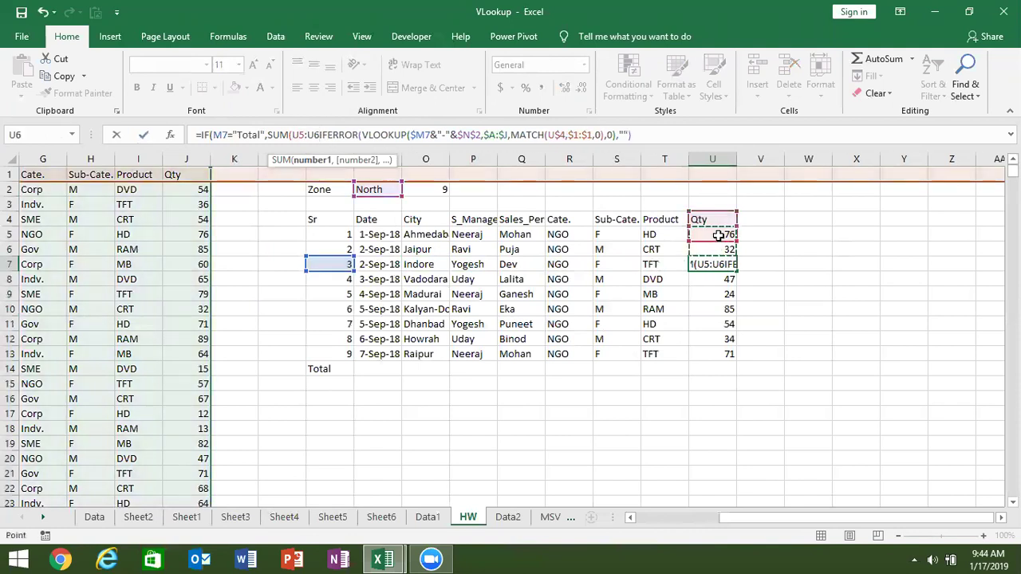
type("),")
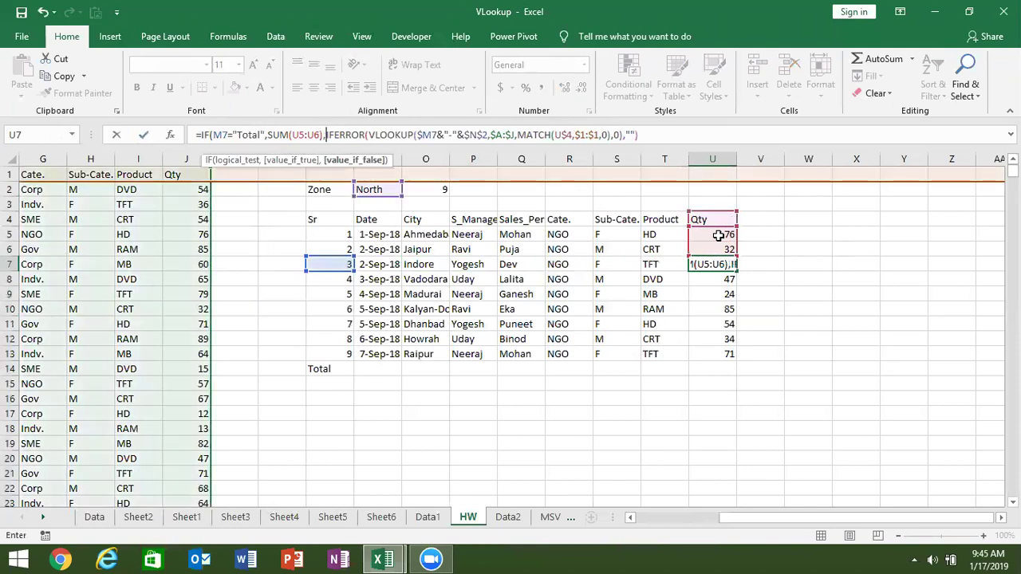
left_click(300, 135)
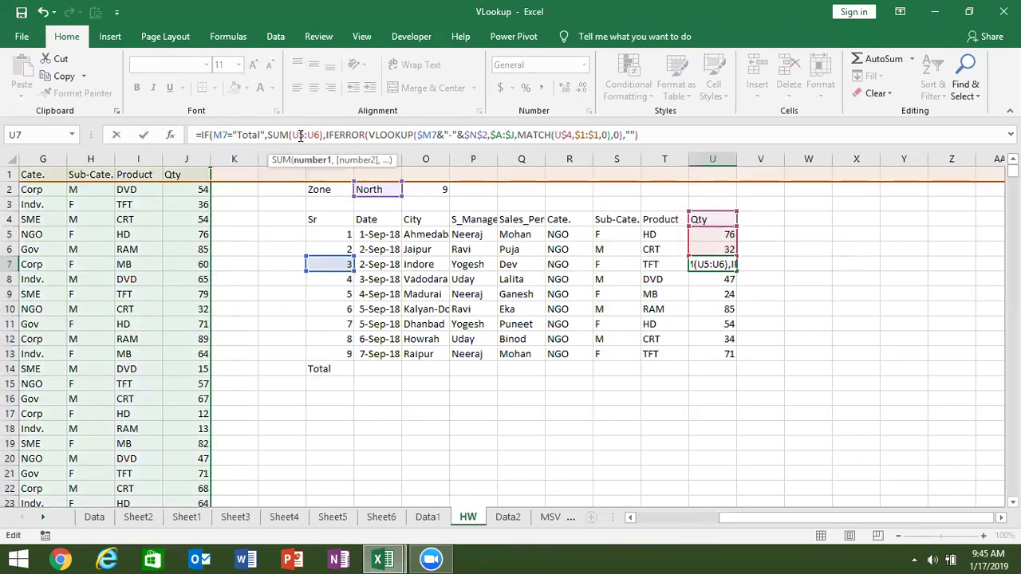
key("F4")
key("Return")
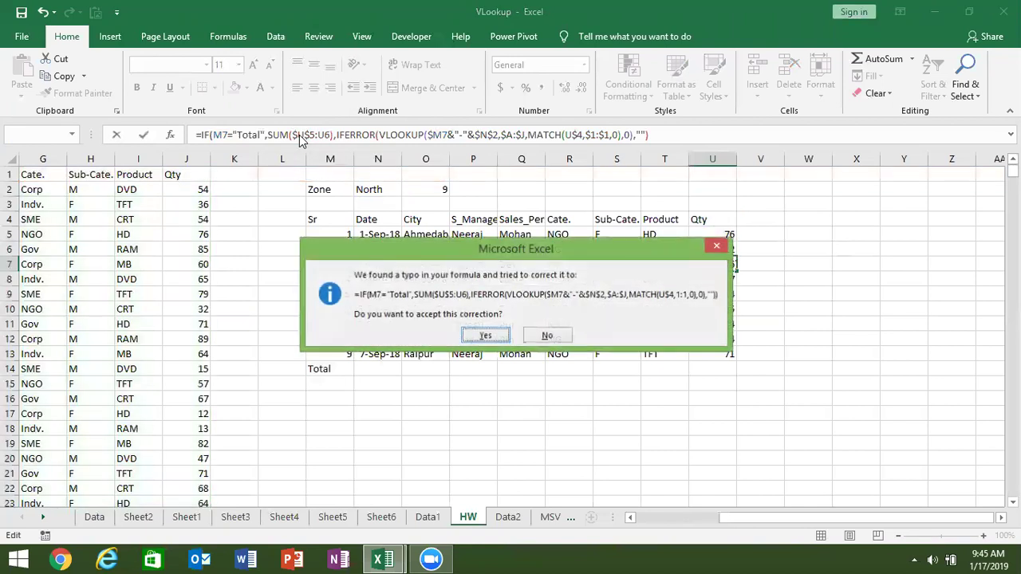
key("Return")
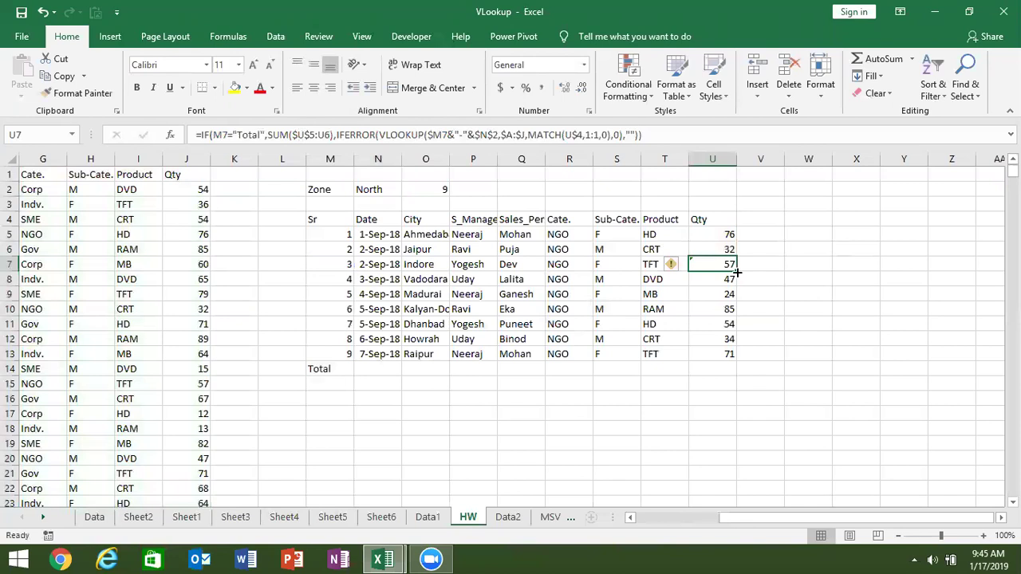
Make the MATCH header row absolute and fill the Qty formula down column U, giving 480 in U14
left_click(592, 135)
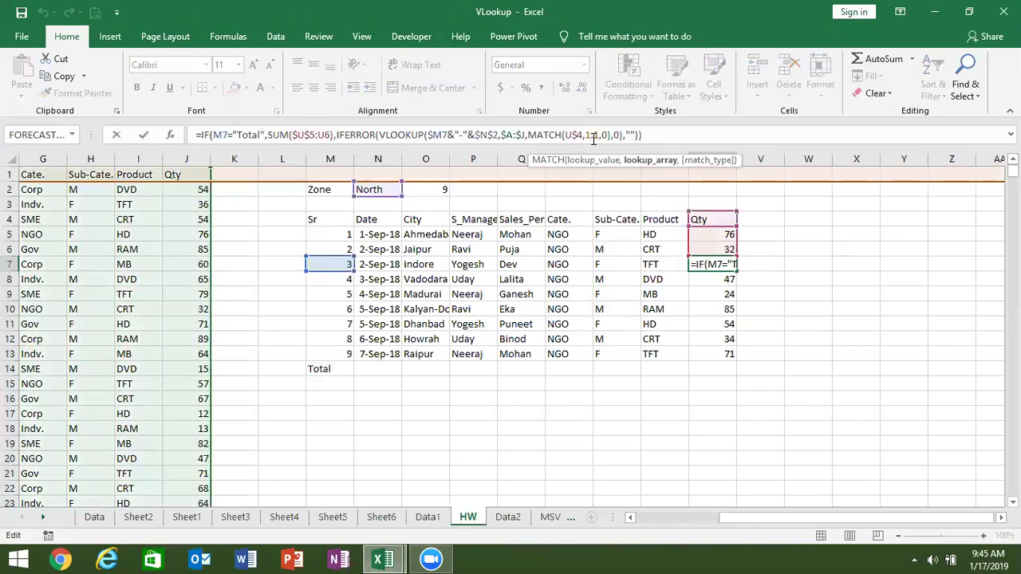
key("F4")
key("Return")
key("Up")
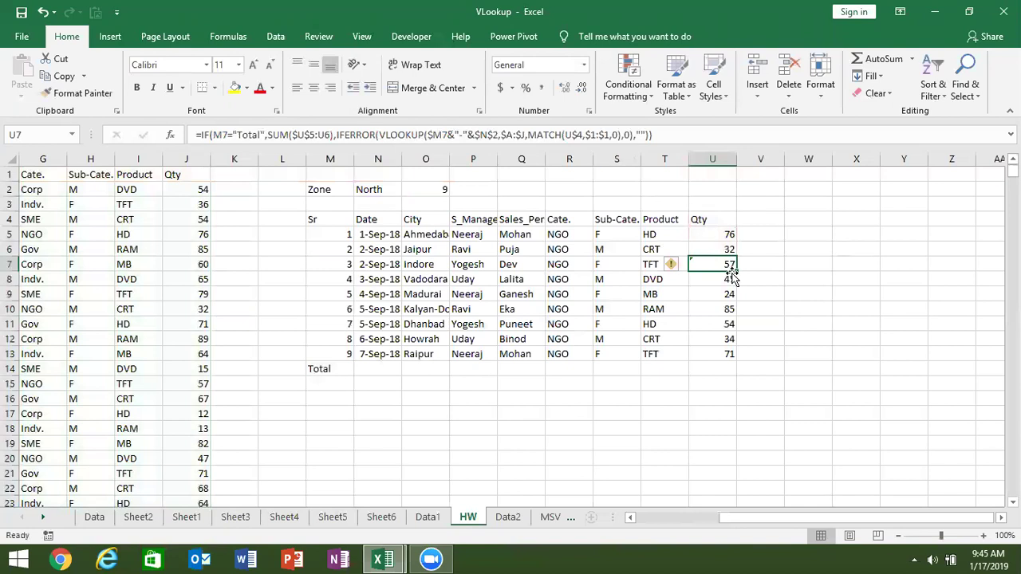
double_click(732, 275)
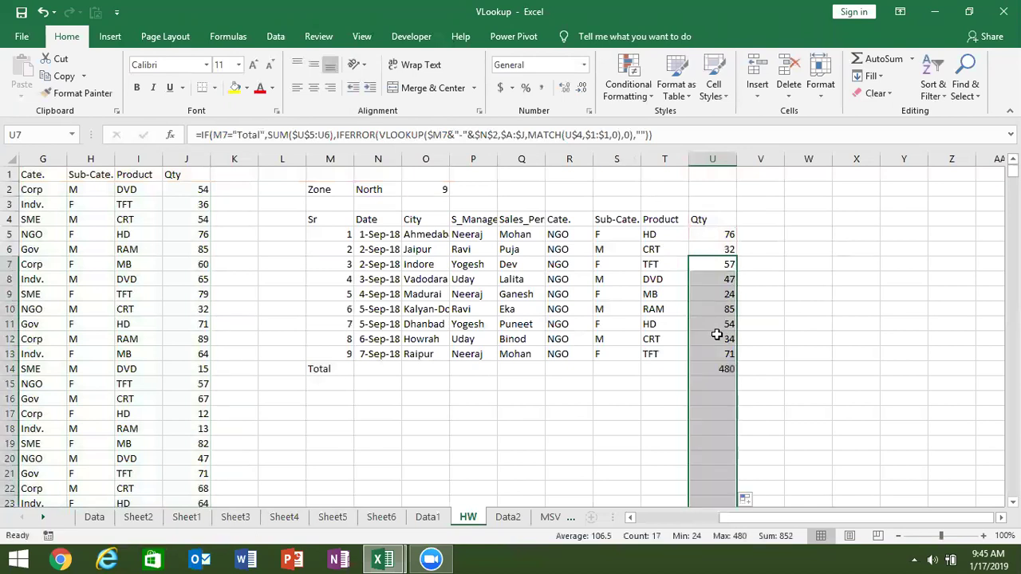
left_click(717, 368)
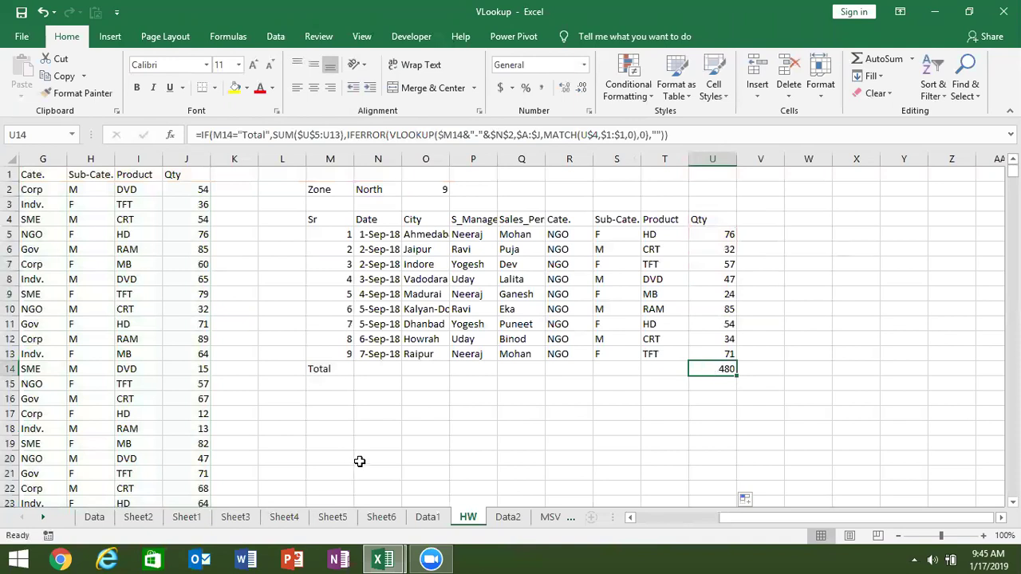
left_click(388, 189)
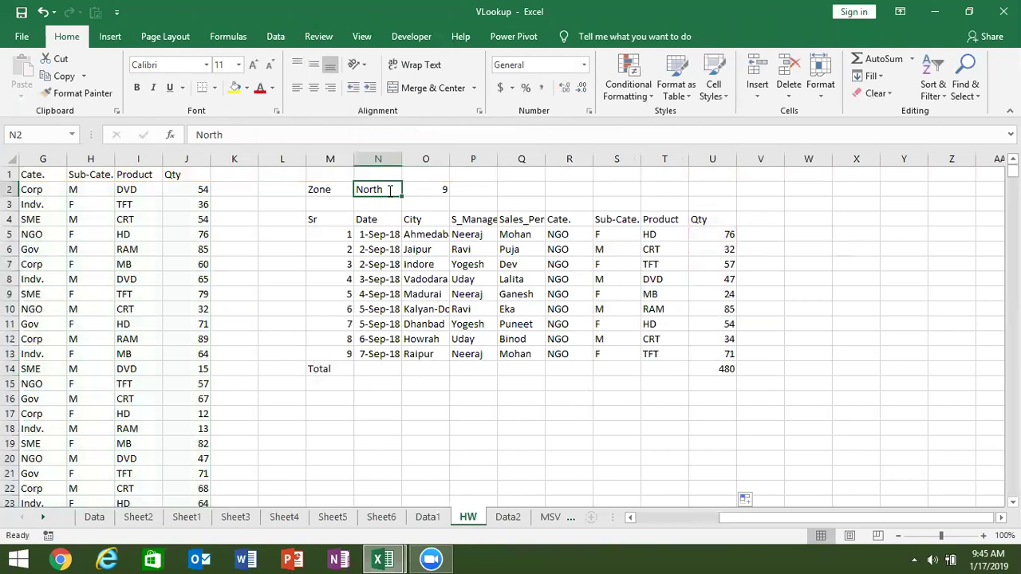
type("South")
key("Return")
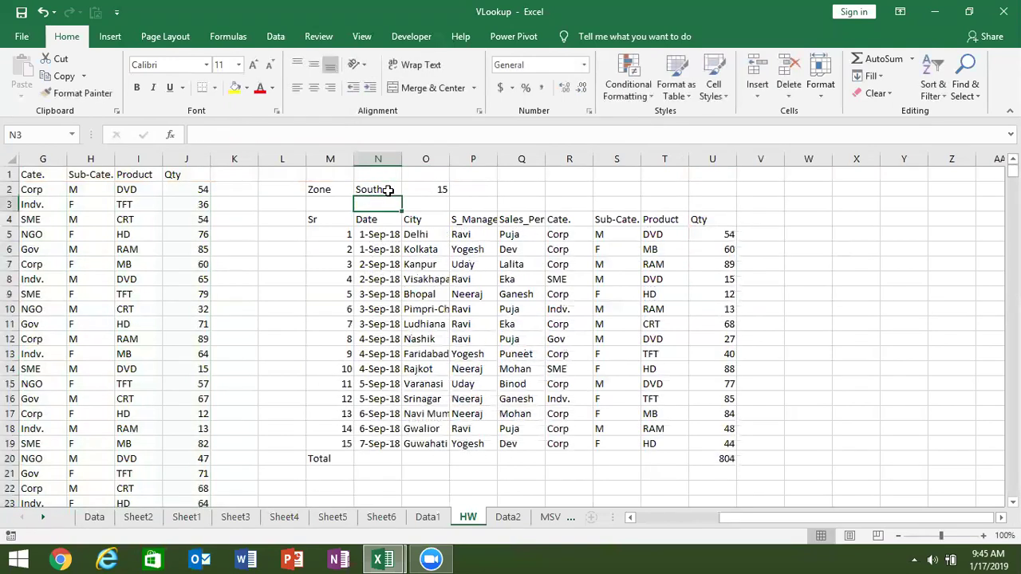
left_click(387, 190)
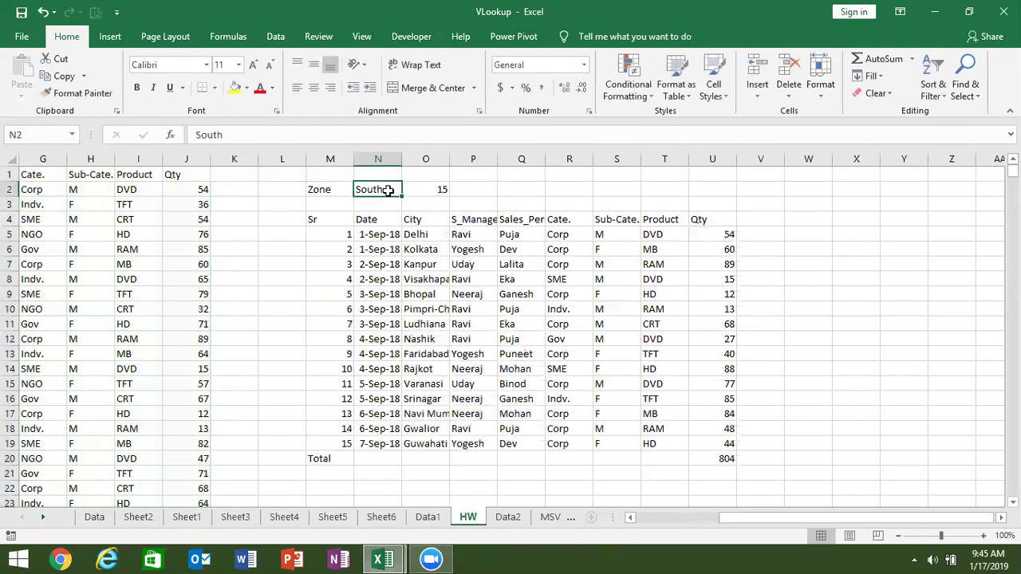
type("West")
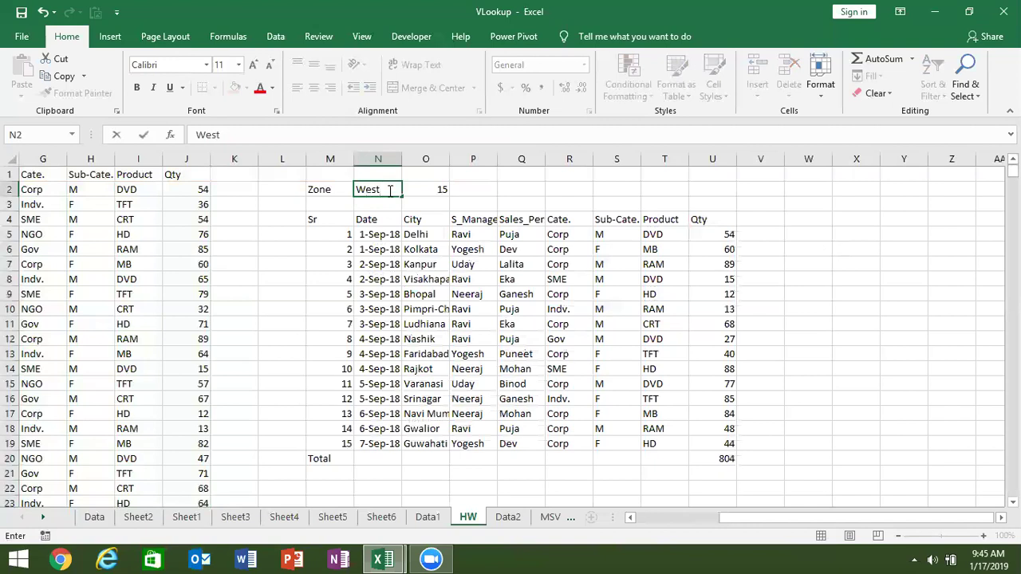
key("Return")
left_click(387, 190)
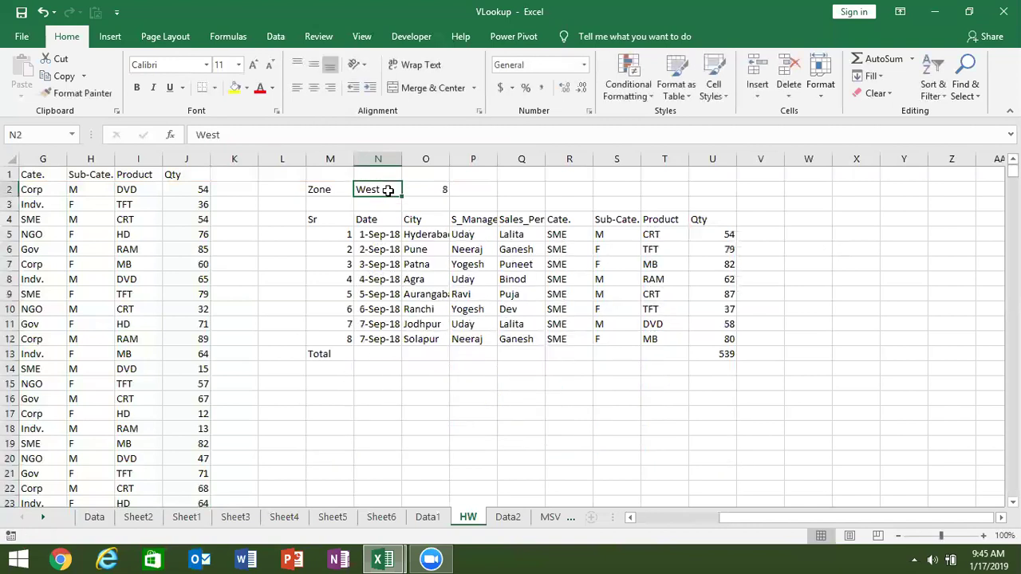
type("North")
key("Return")
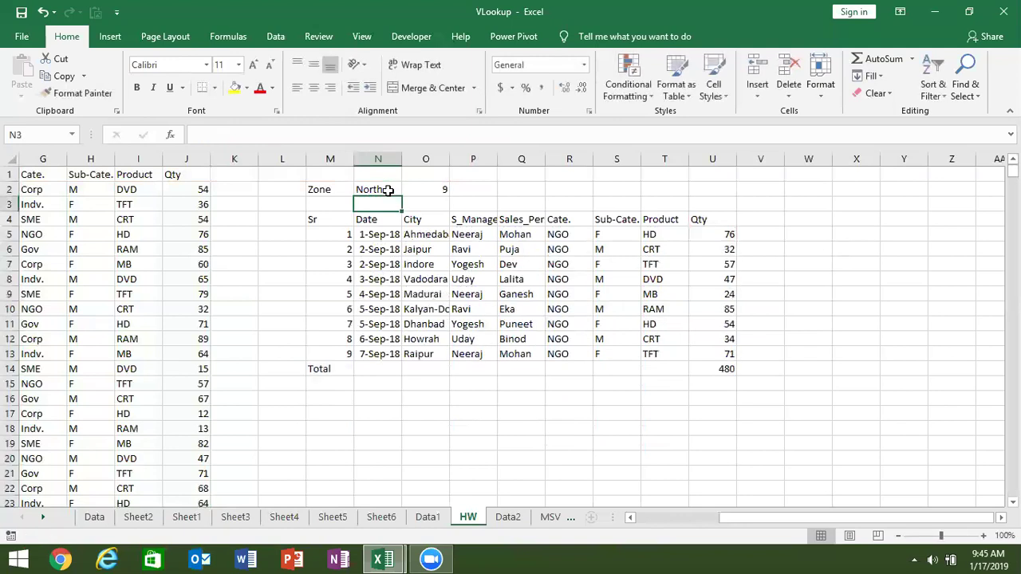
key("Down")
key("Down")
key("Left")
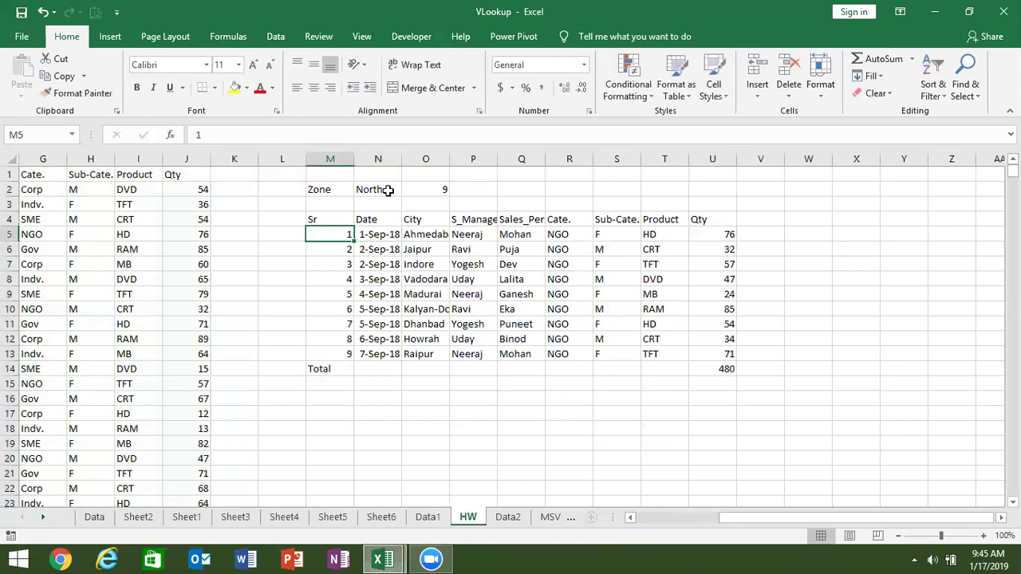
key("Down")
key("Down")
key("Down")
key("Down")
key("Up")
key("Up")
key("Up")
key("Up")
key("Up")
key("Up")
key("Down")
key("Down")
key("ctrl+shift+Right")
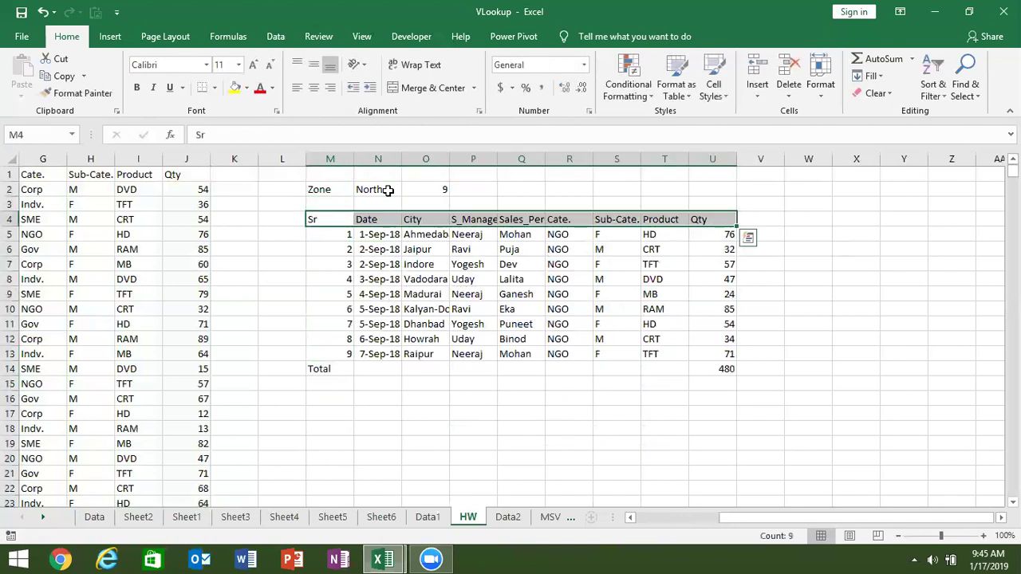
Start a new formula-based conditional rule on M4 using the relative formula =M4<>""
left_click(317, 218)
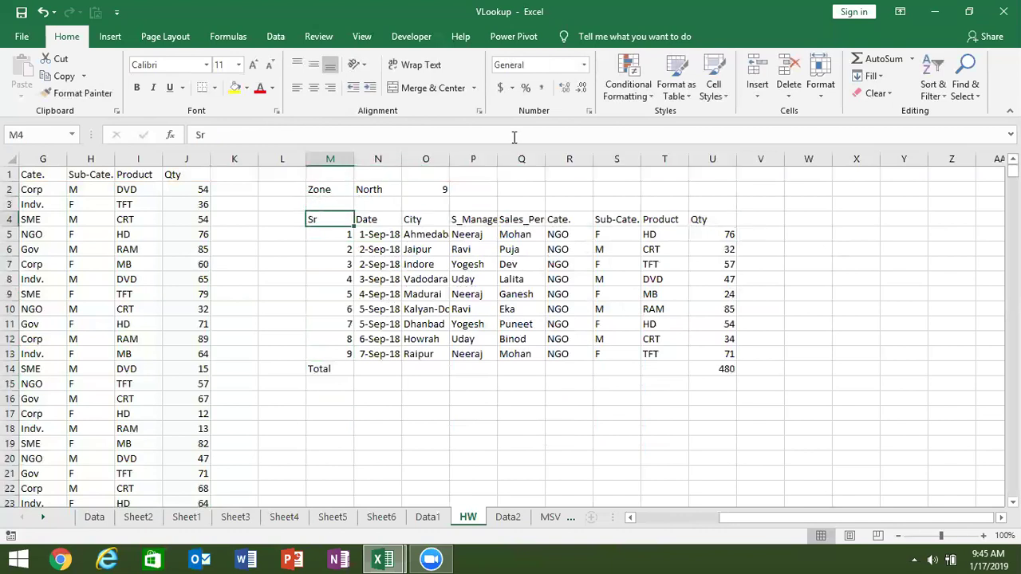
left_click(627, 100)
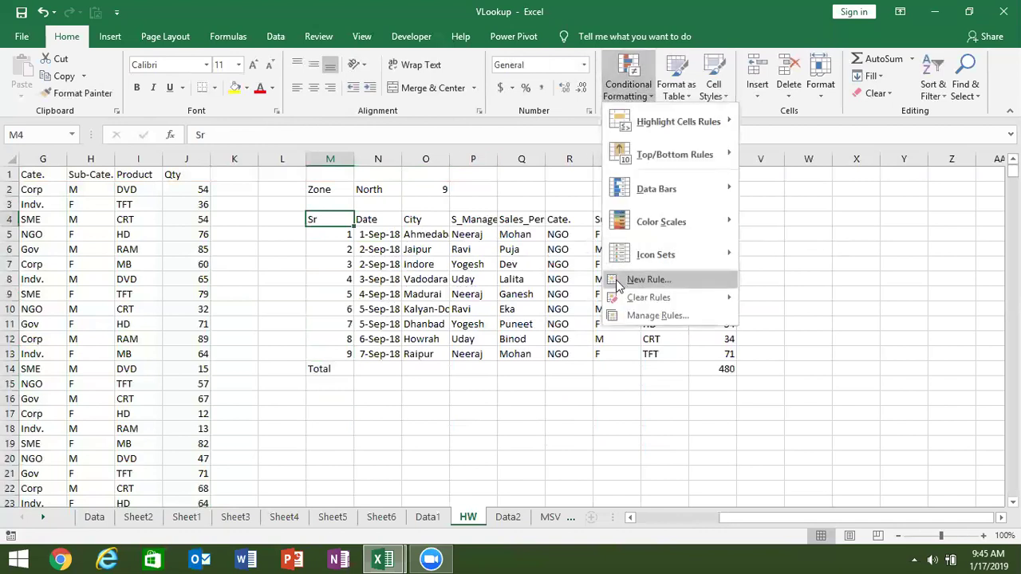
left_click(619, 281)
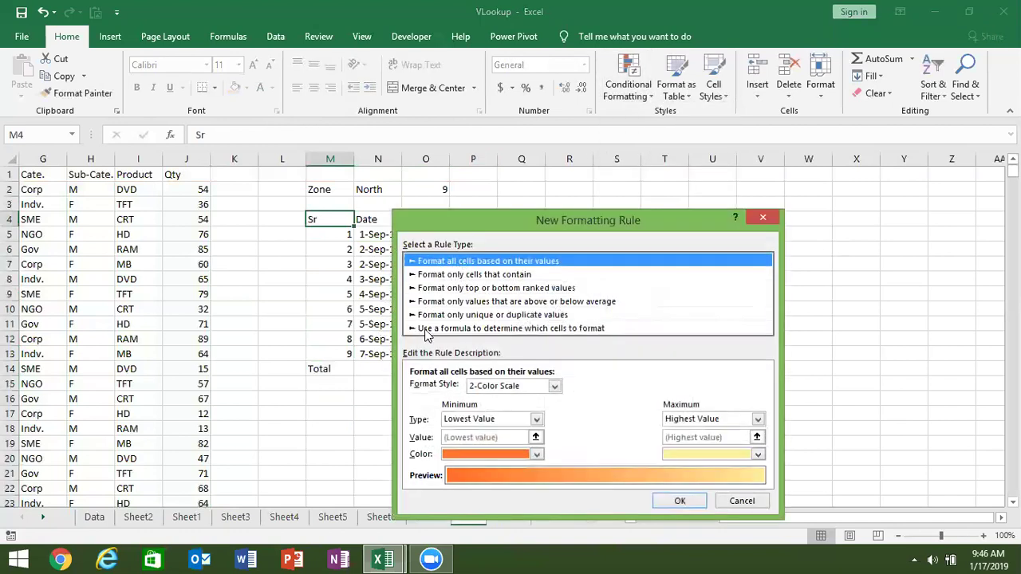
left_click(425, 328)
left_click(420, 386)
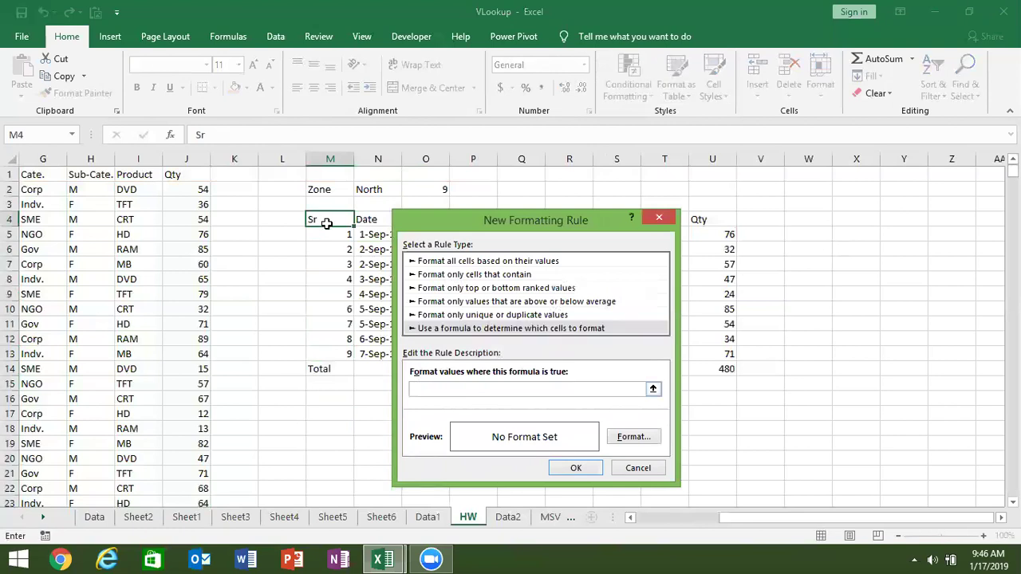
left_click(326, 223)
type("<>\"\"")
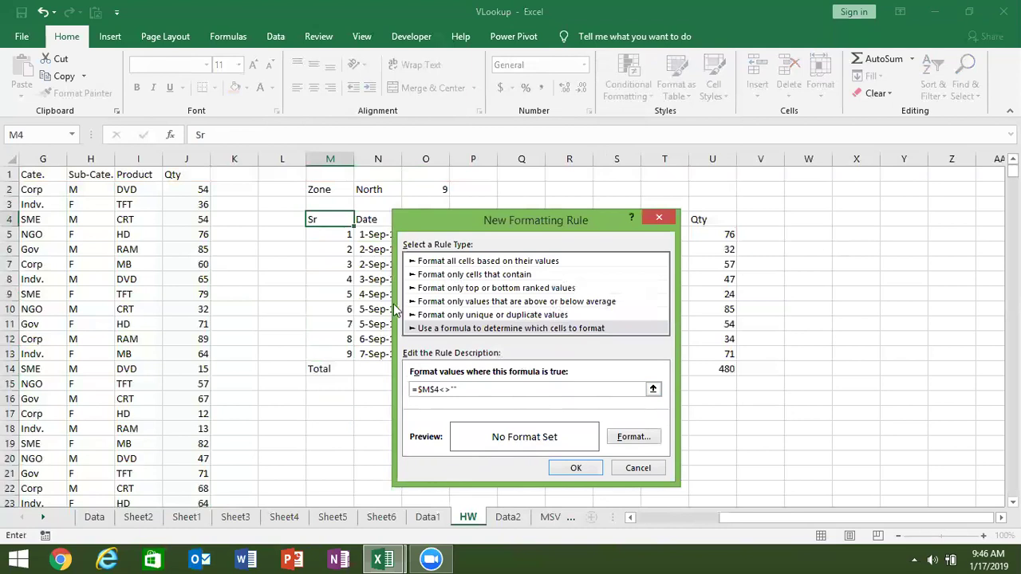
left_click(433, 388)
key("BackSpace")
left_click(422, 389)
key("BackSpace")
Format the rule with top, left, right and bottom borders and save it
left_click(621, 444)
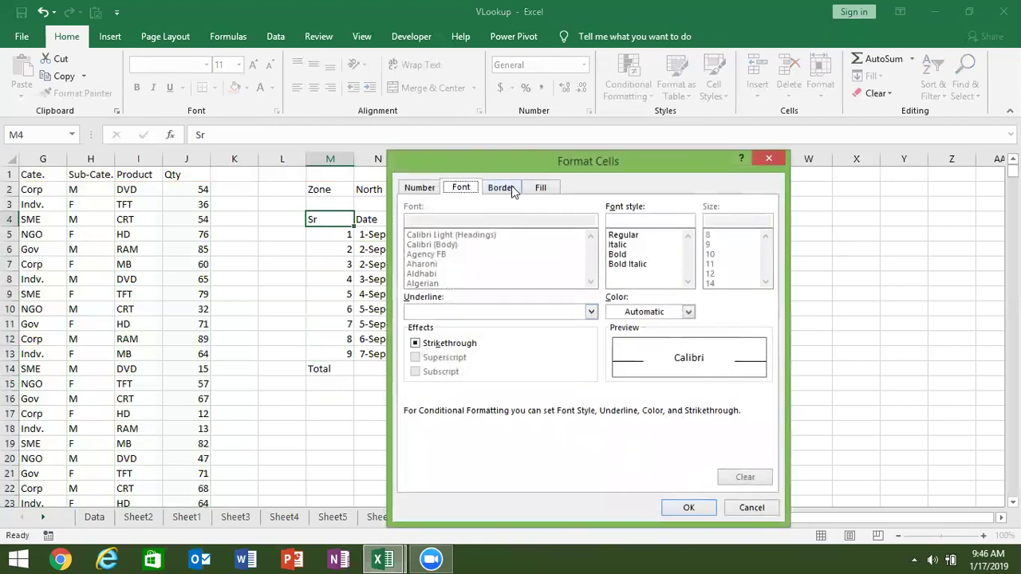
left_click(513, 189)
left_click(613, 294)
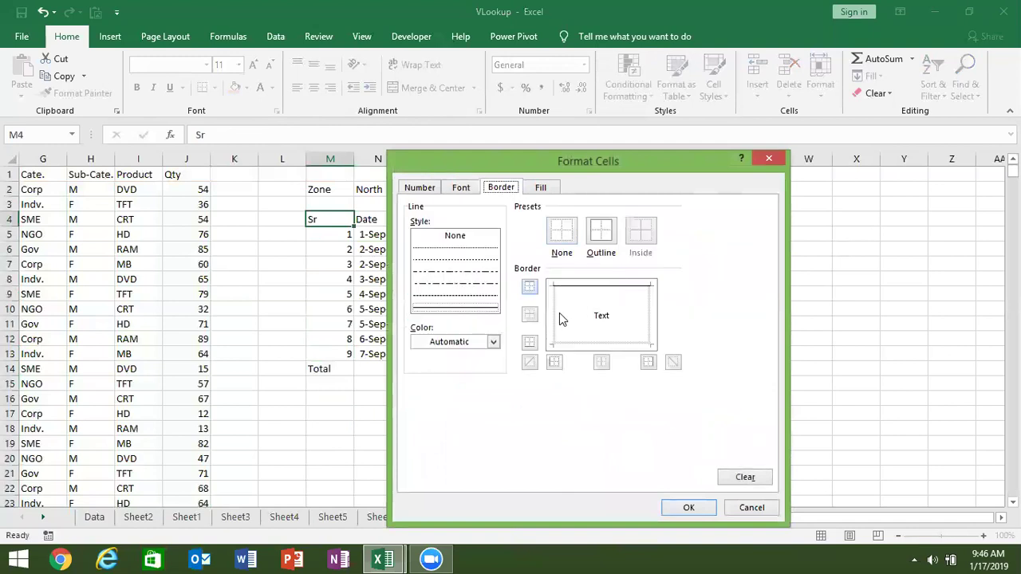
left_click(552, 318)
left_click(653, 319)
left_click(621, 345)
left_click(707, 508)
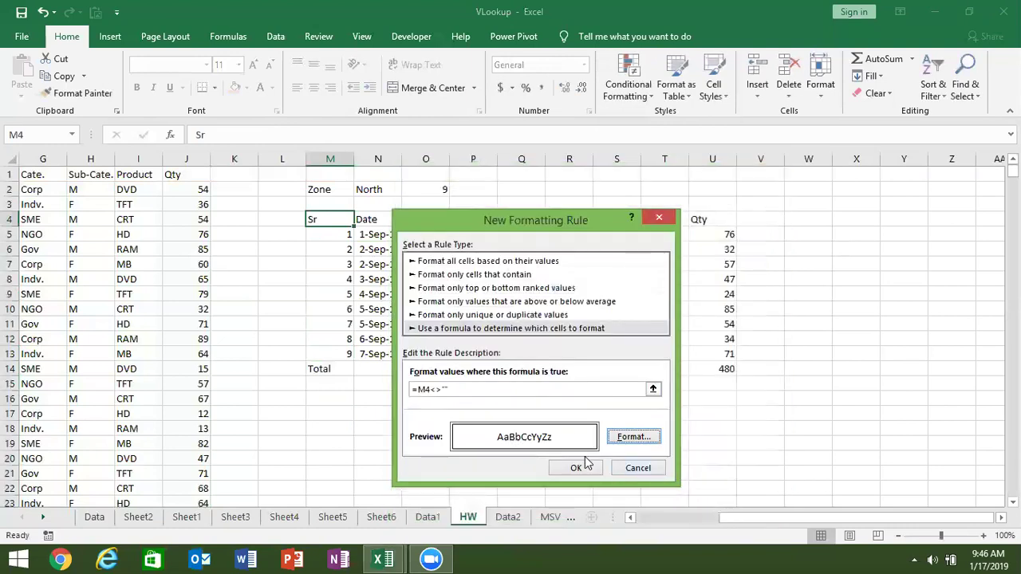
left_click(586, 468)
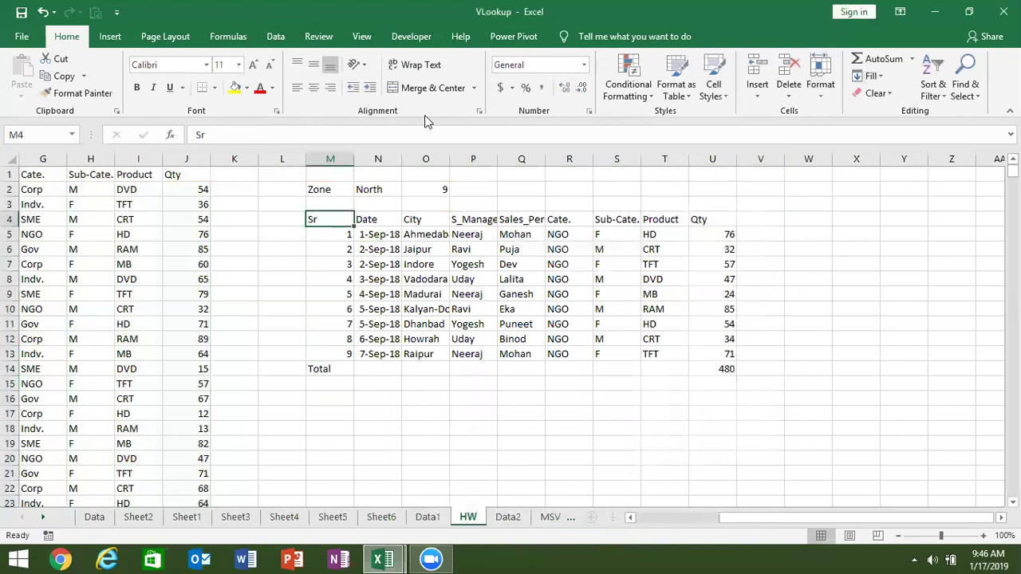
Paint M4's conditional border formatting across M4:U22 with Format Painter
left_click(80, 93)
left_click_drag(323, 220, 719, 405)
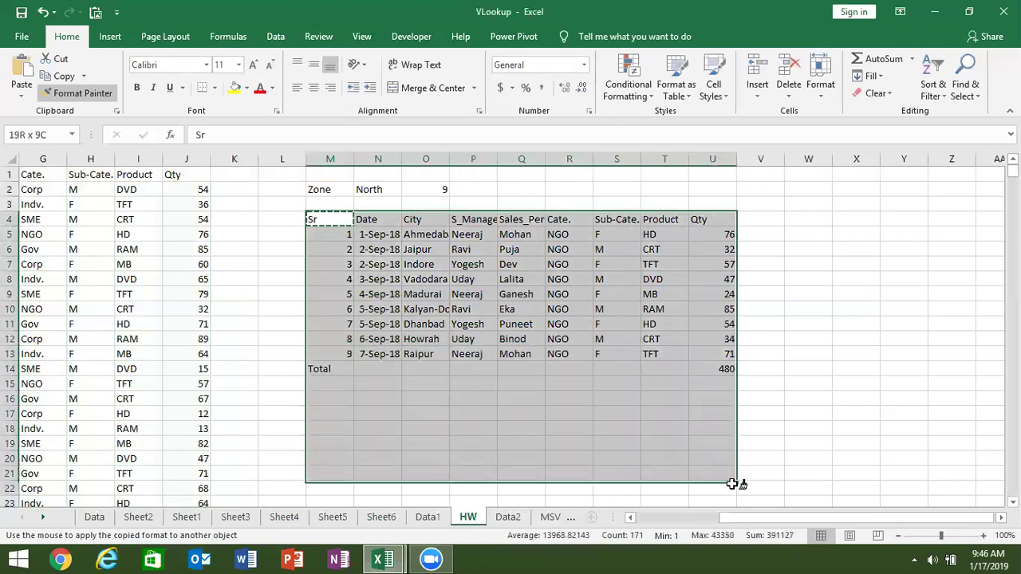
left_click_drag(719, 405, 732, 485)
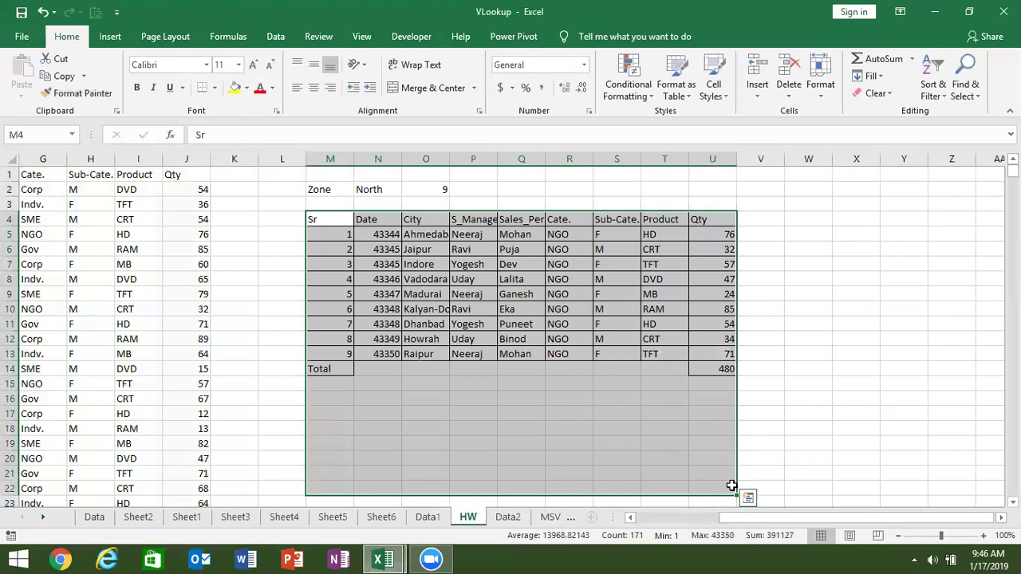
left_click(801, 413)
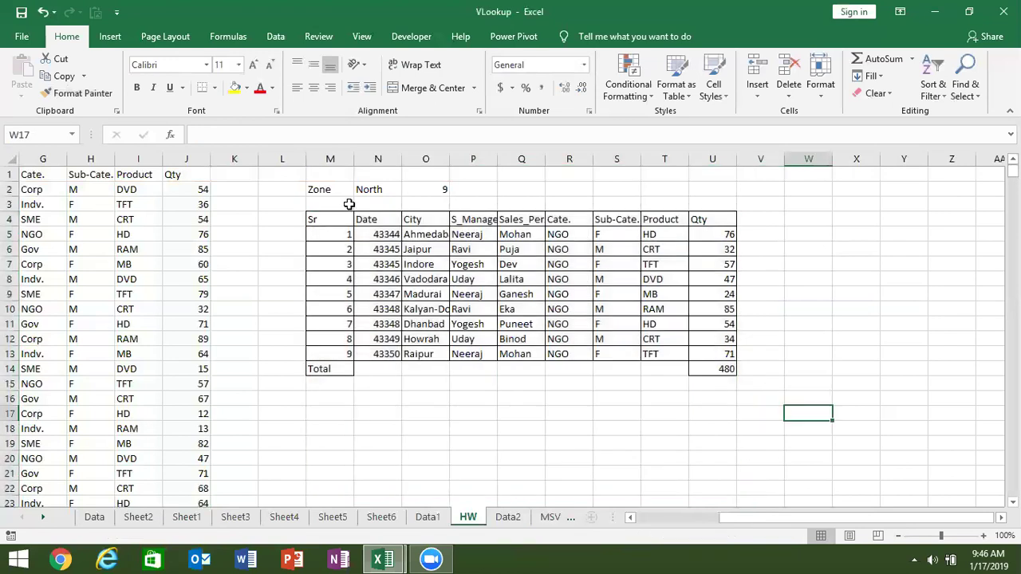
Test the borders by switching the N2 zone to south, then set it back to North
left_click(372, 192)
type("s")
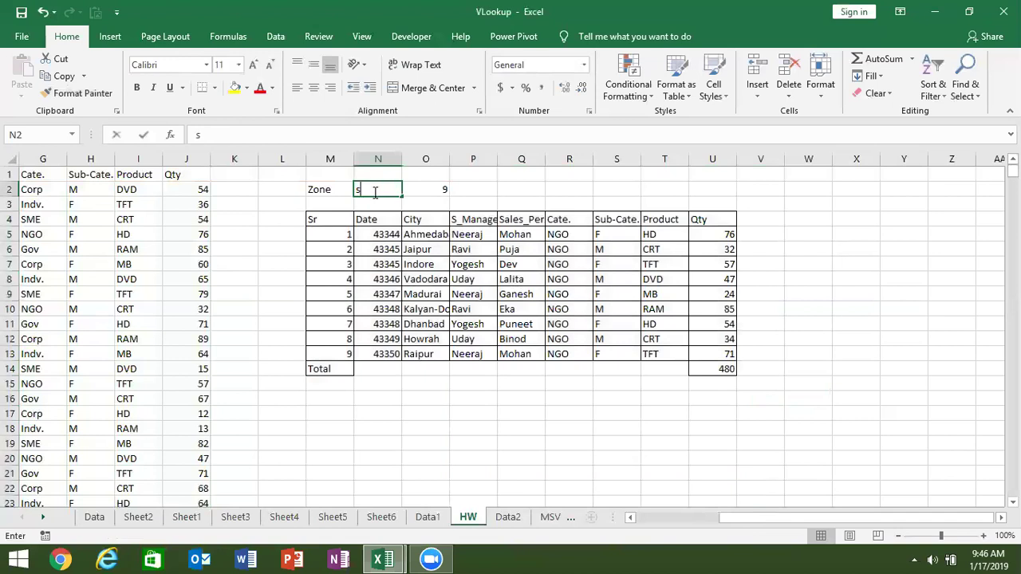
type("ou")
type("th")
key("BackSpace")
key("BackSpace")
type("th")
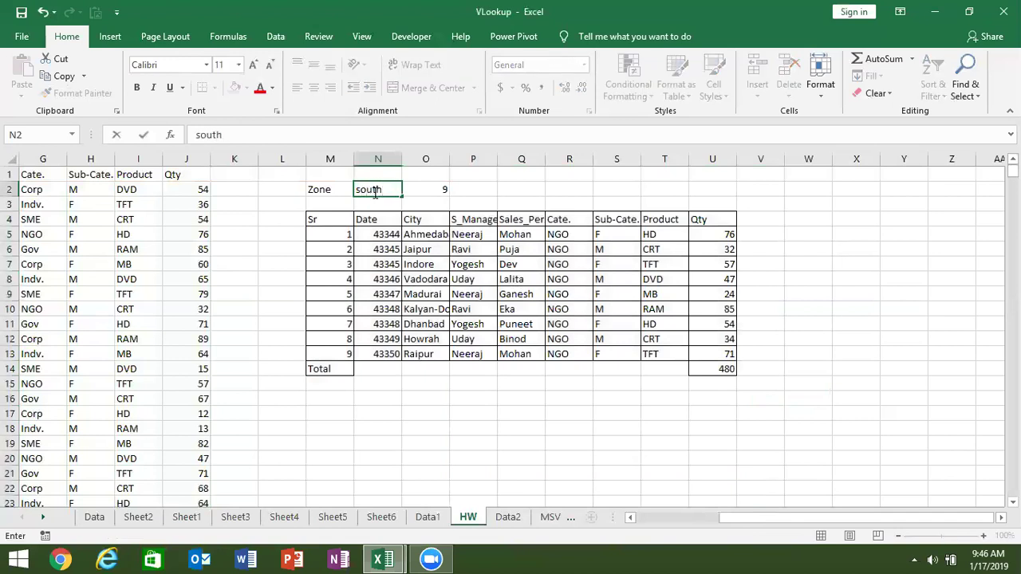
key("Return")
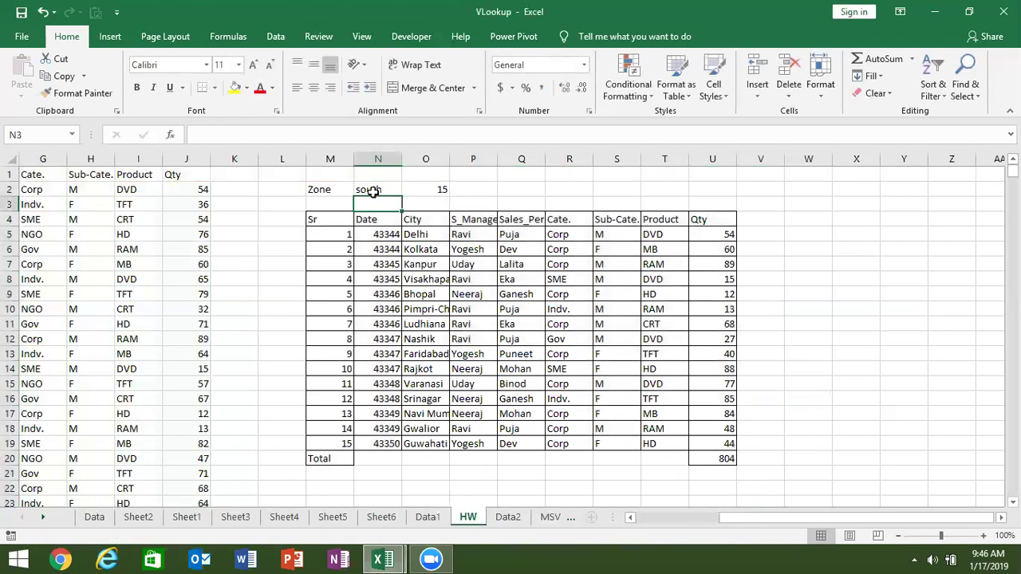
left_click(372, 192)
type("Noth")
key("BackSpace")
key("BackSpace")
type("rth")
key("Return")
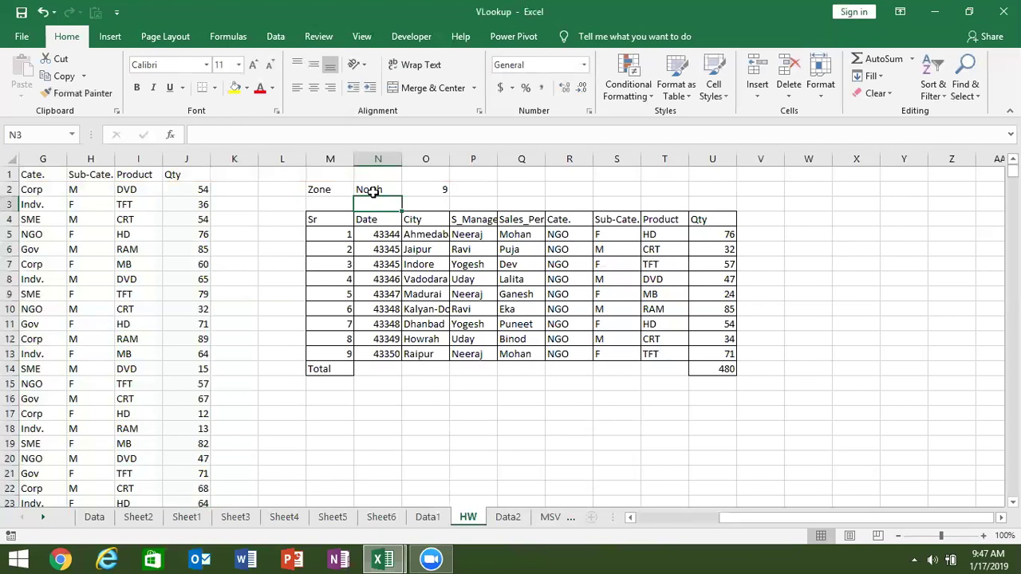
left_click(237, 232)
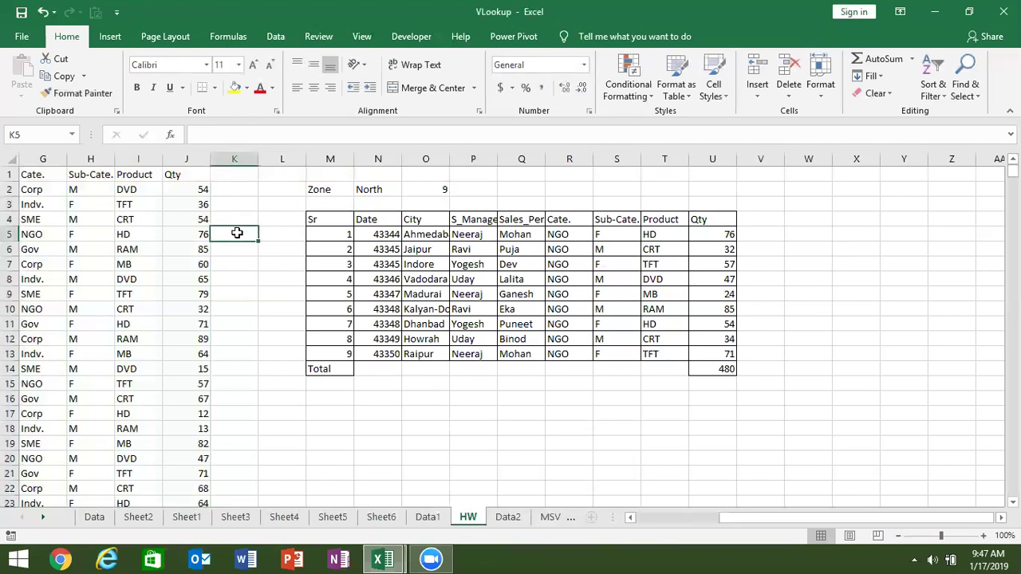
type("=")
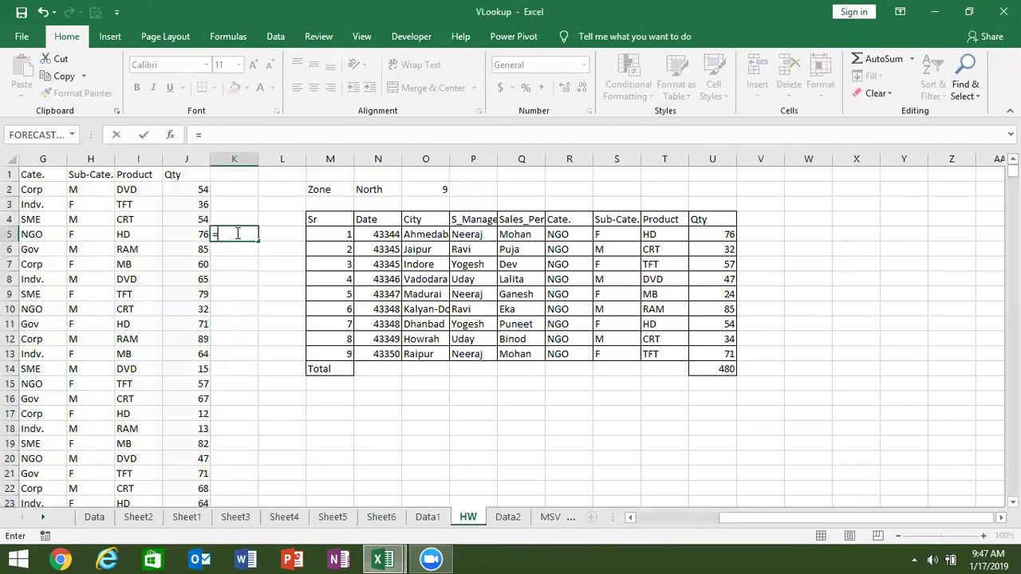
type("cou")
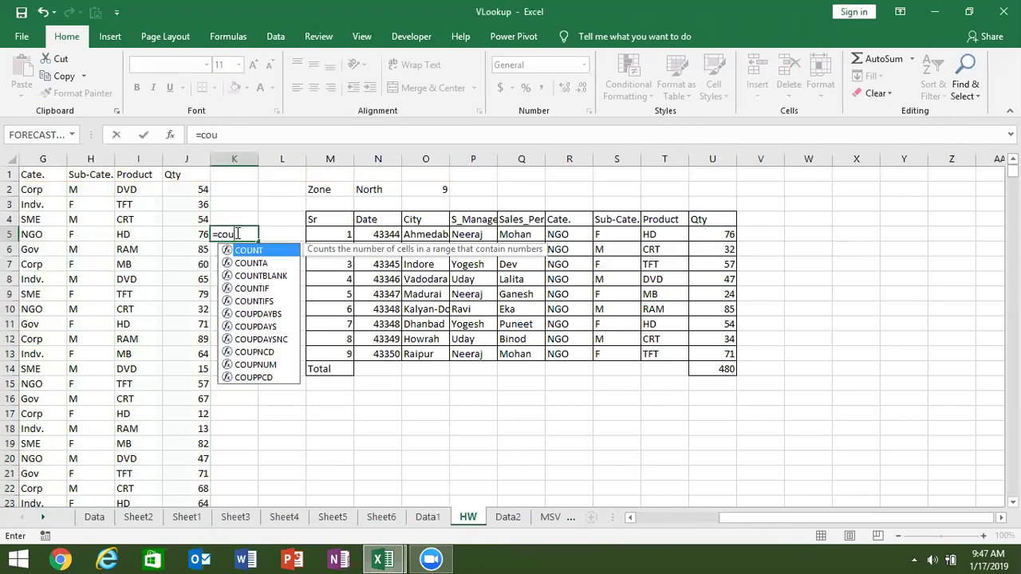
key("Down")
key("Down")
key("Down")
key("Tab")
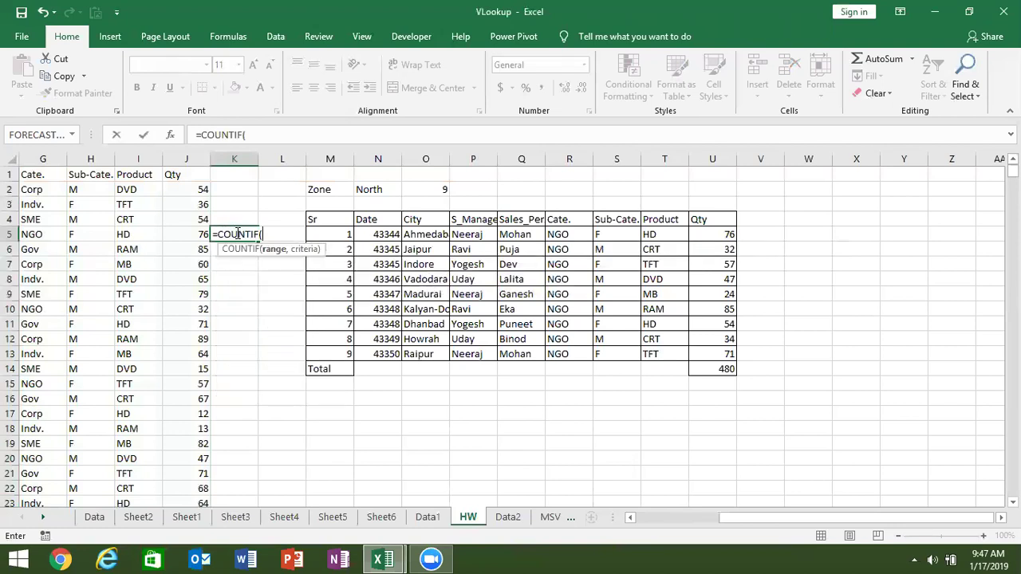
left_click(202, 192)
left_click_drag(202, 192, 192, 315)
type(",\">0\")")
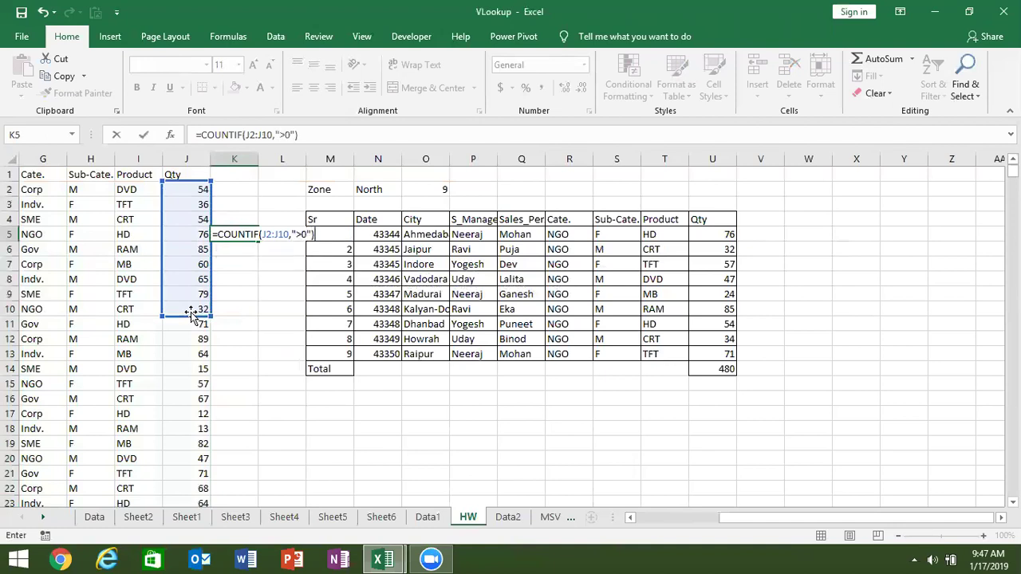
key("Return")
left_click(163, 249)
key("Delete")
key("Down")
key("Down")
type("0")
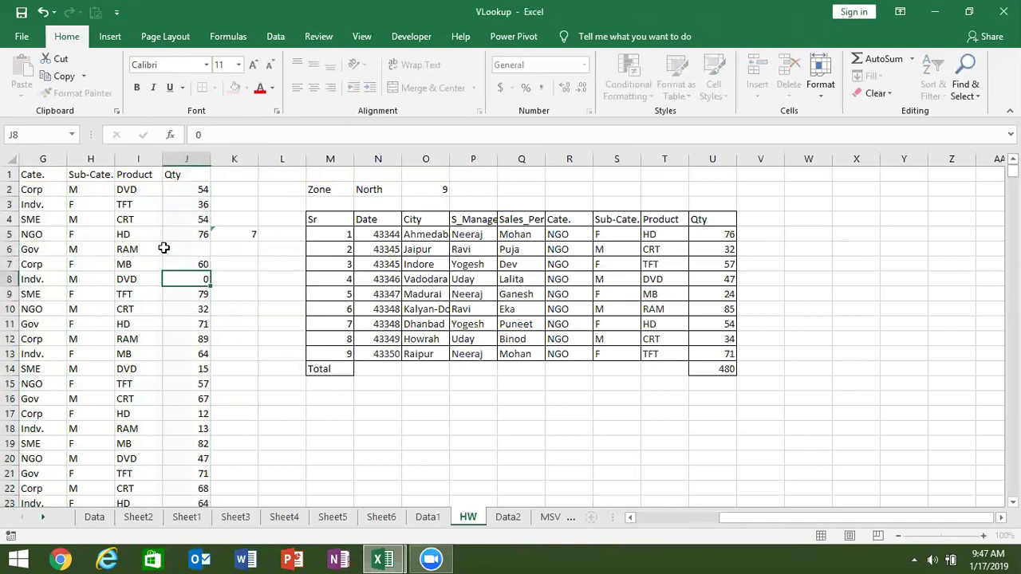
key("Return")
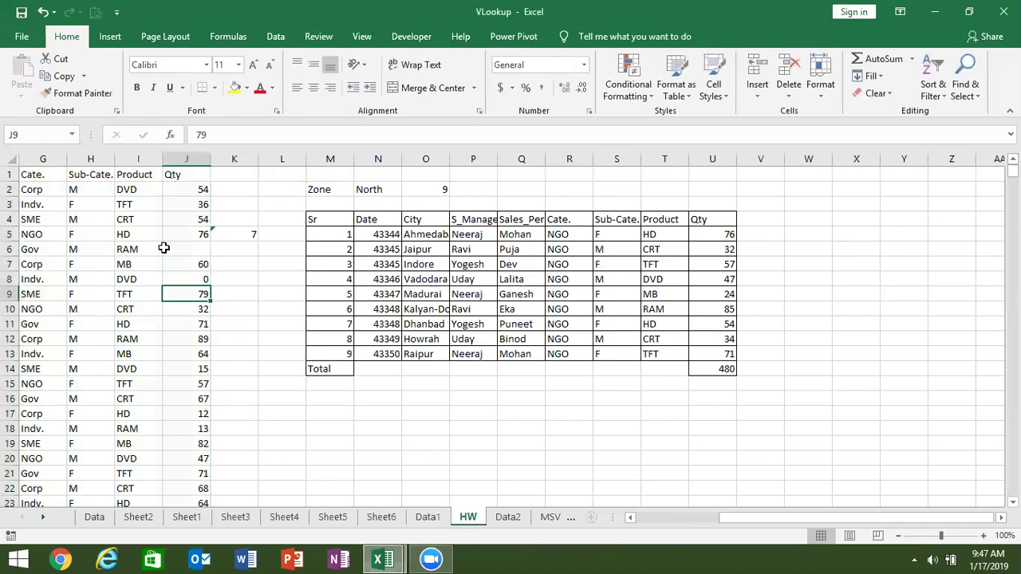
key("ctrl+z")
key("ctrl+z")
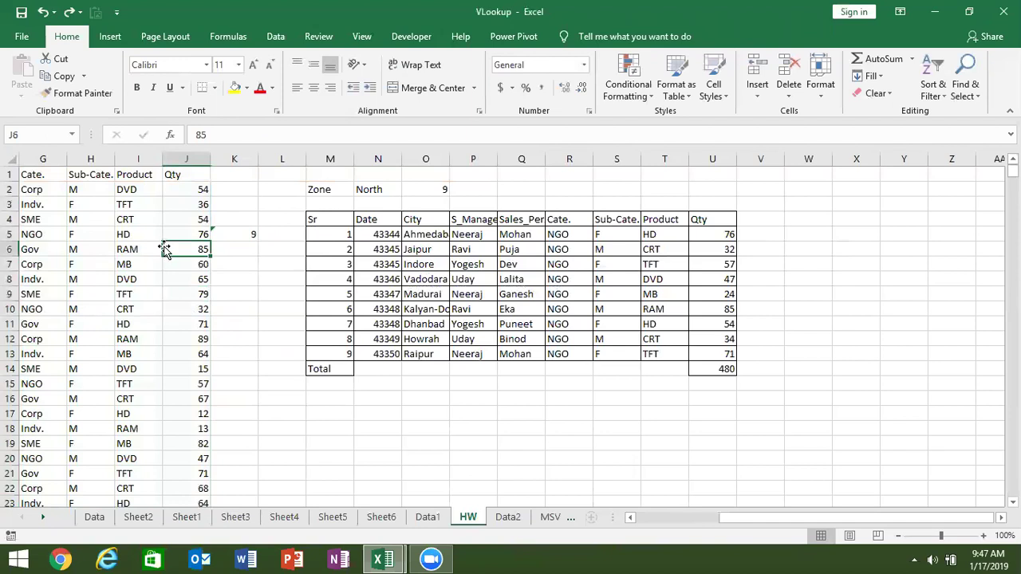
left_click(237, 230)
key("Delete")
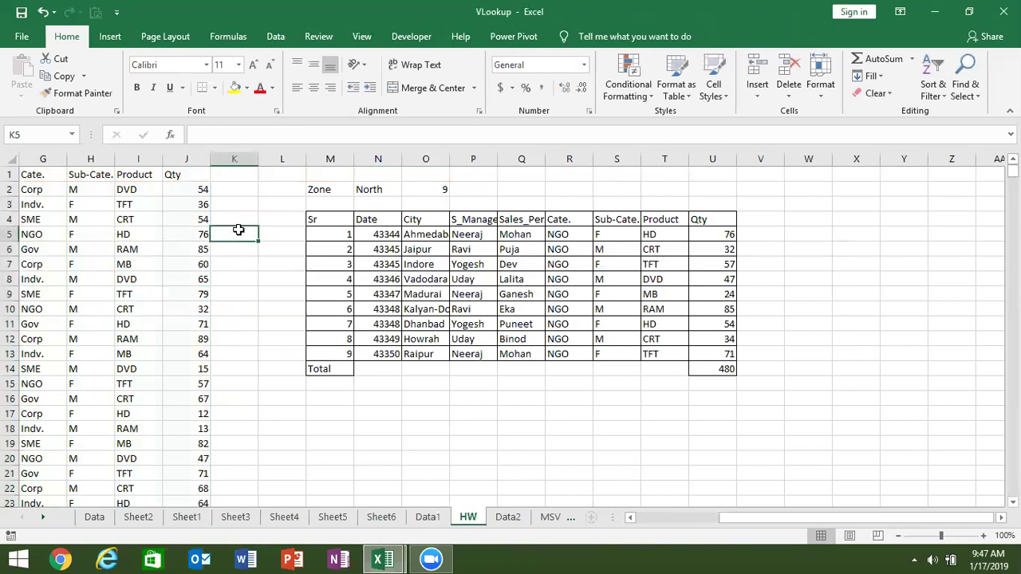
key("ctrl+Left")
key("ctrl+Left")
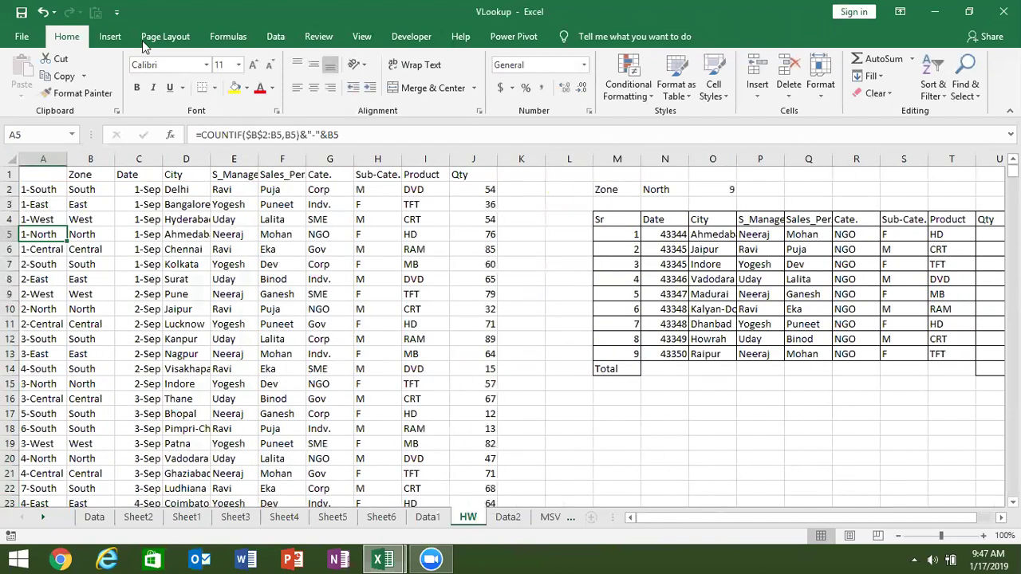
Save the VLookup workbook and start composing a new e-mail in Gmail in Chrome
key("ctrl+s")
left_click(62, 558)
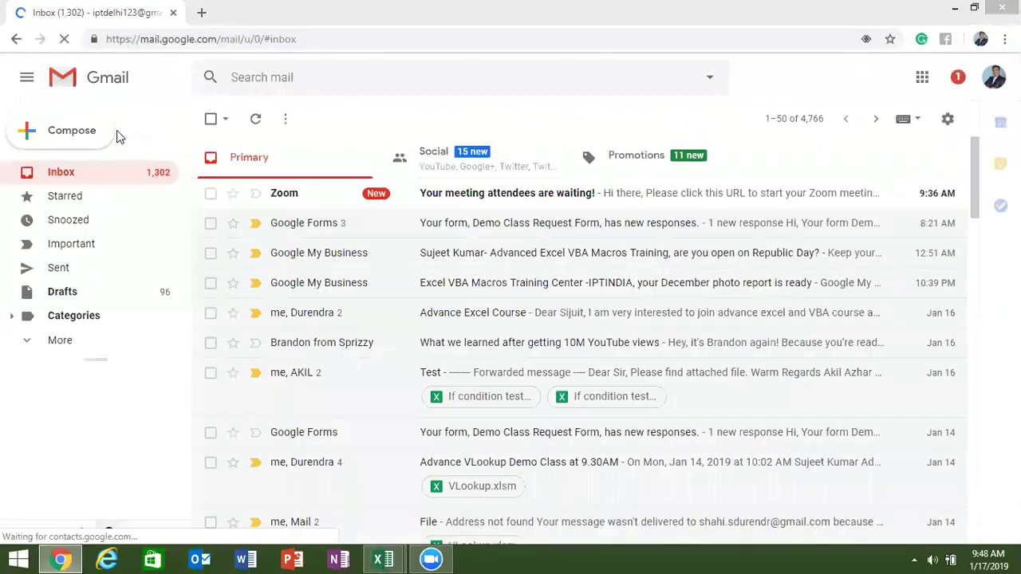
left_click(72, 140)
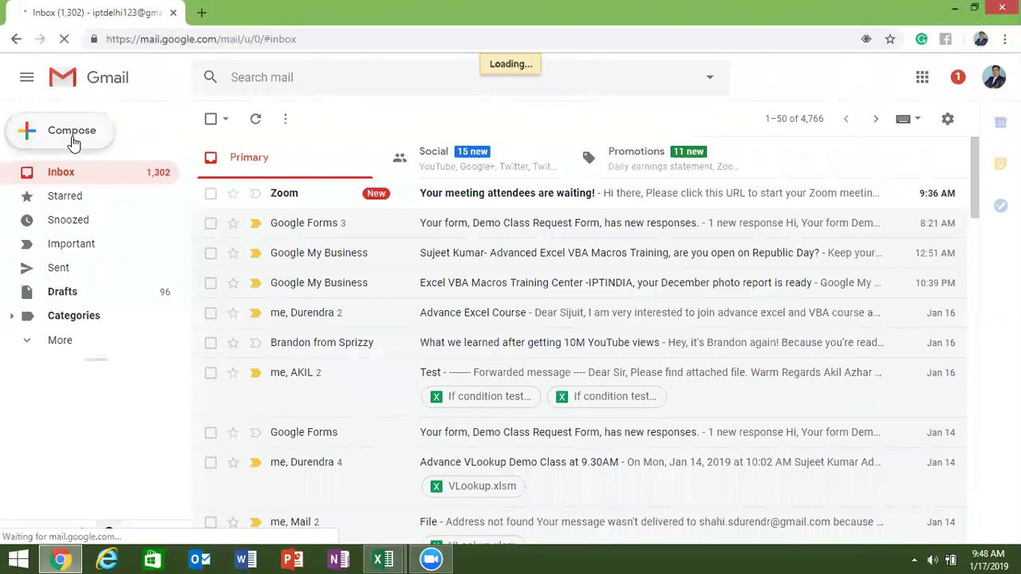